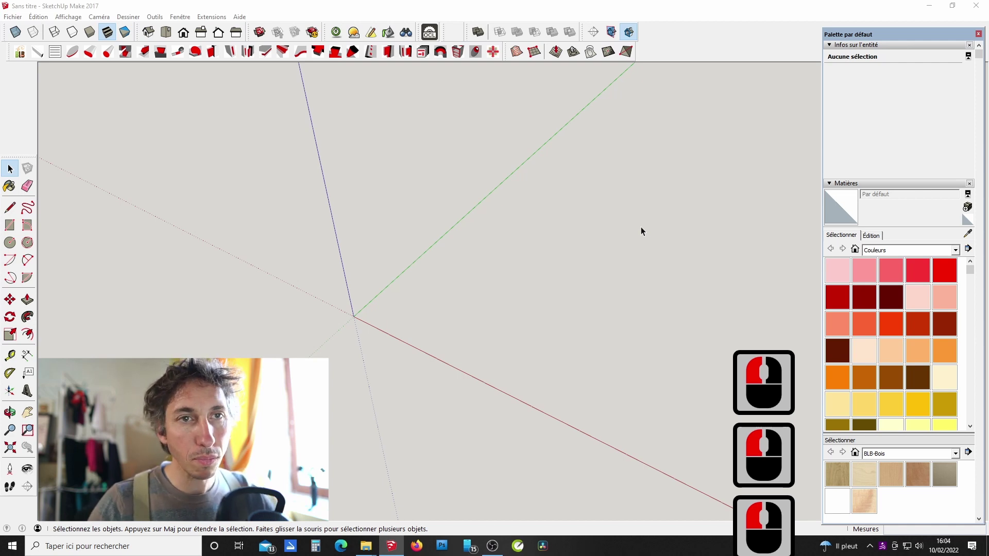
# Draw a trial rectangle about 1705 mm by 743 mm from the origin and undo it.
pyautogui.click(687, 222)
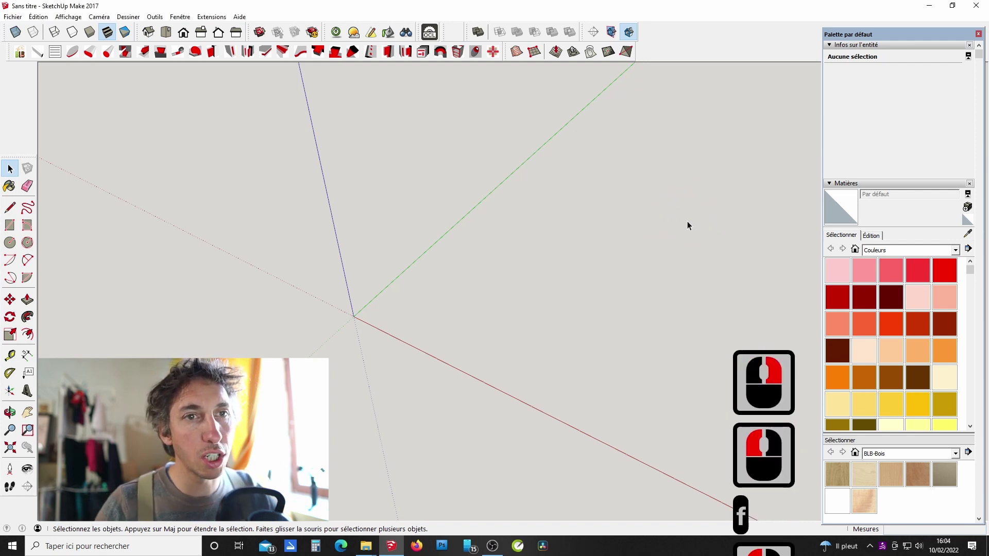
pyautogui.press('d')
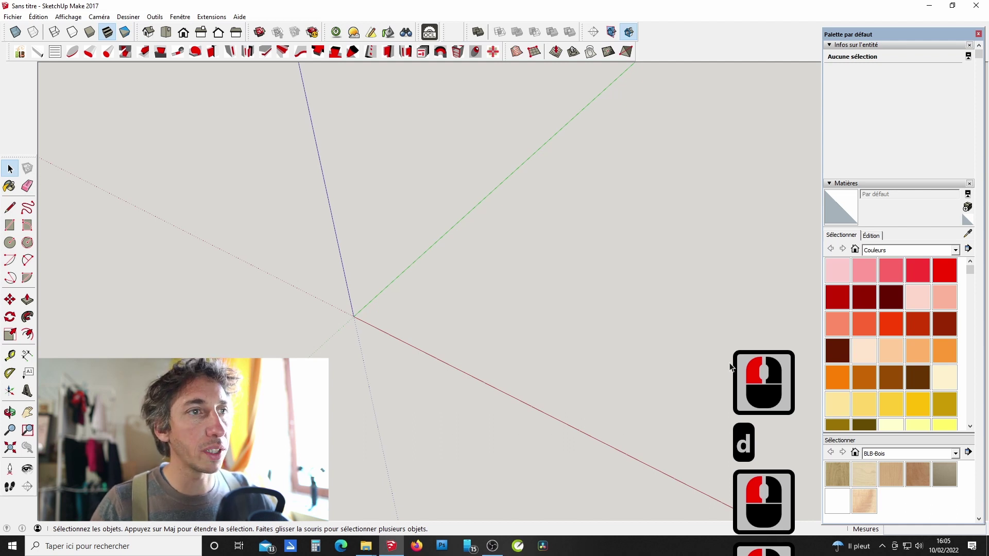
pyautogui.press('r')
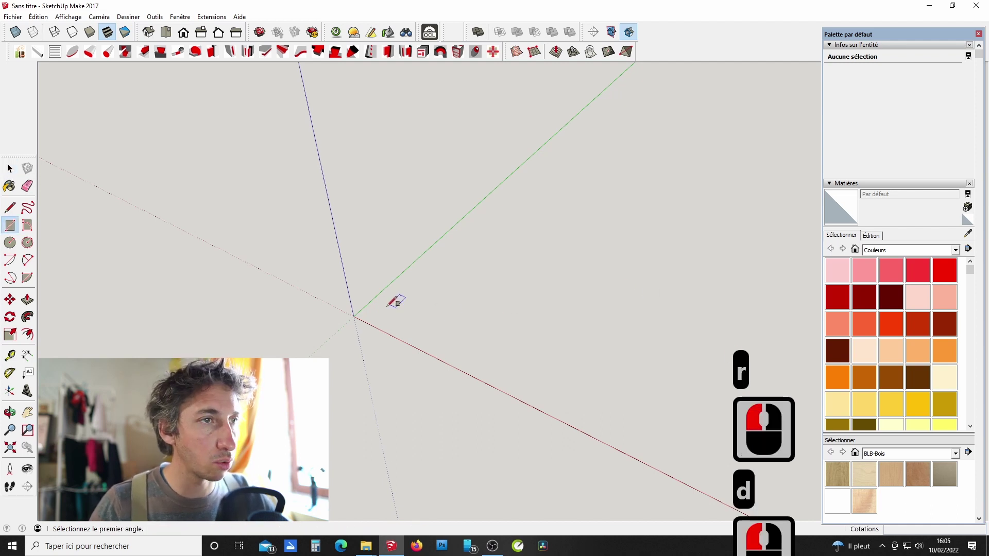
pyautogui.click(354, 316)
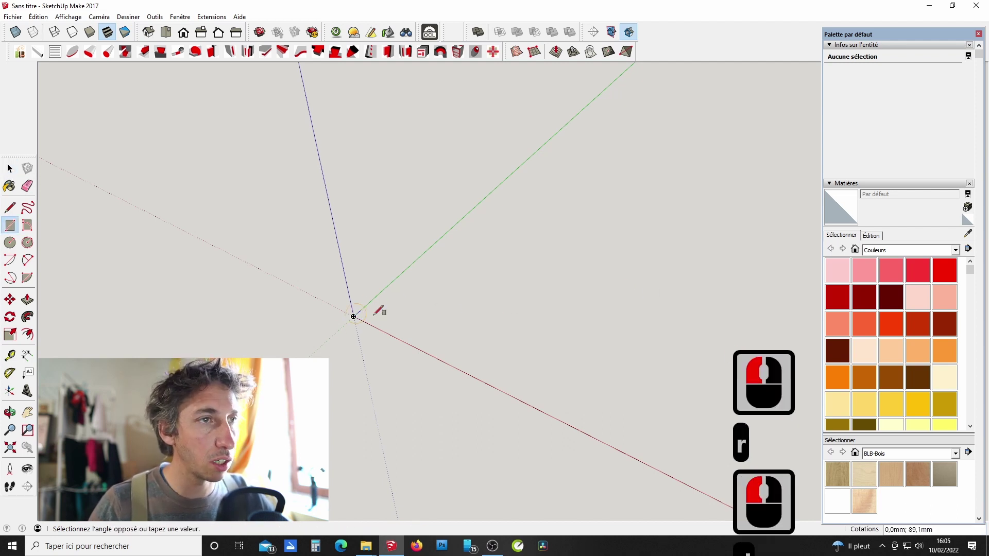
pyautogui.click(562, 339)
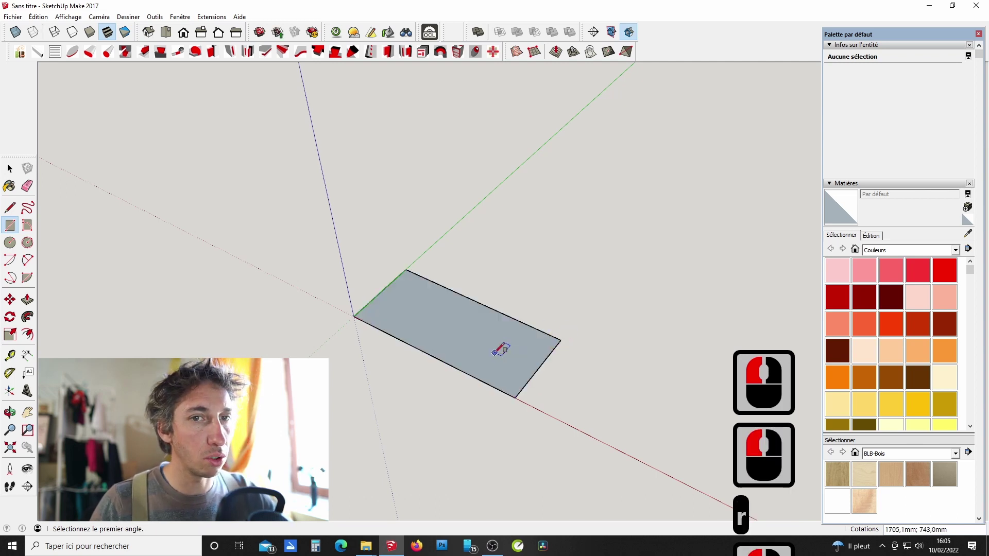
pyautogui.hotkey('ctrl', 'z')
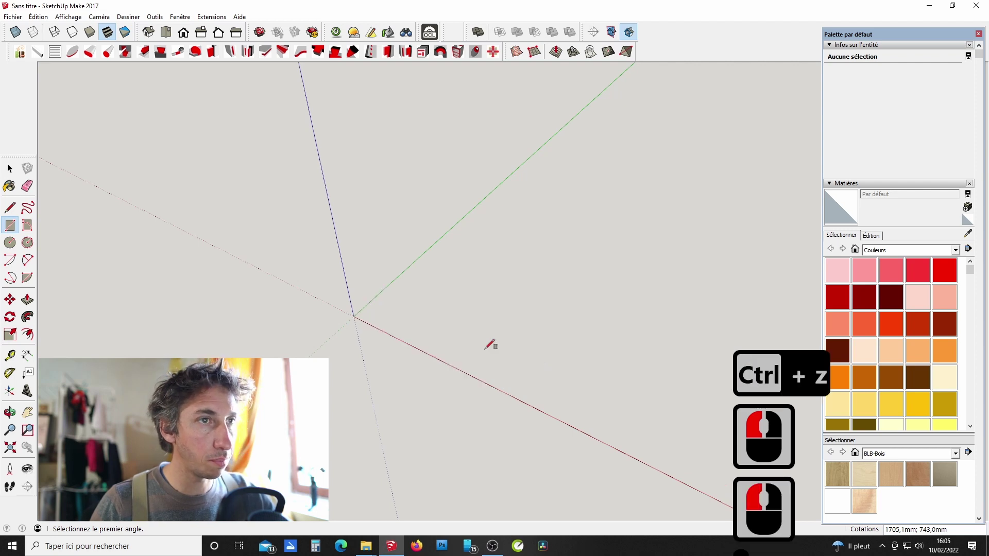
# Draw a 1200 mm by 500 mm rectangle from the origin, with its long side along the red axis.
pyautogui.click(353, 317)
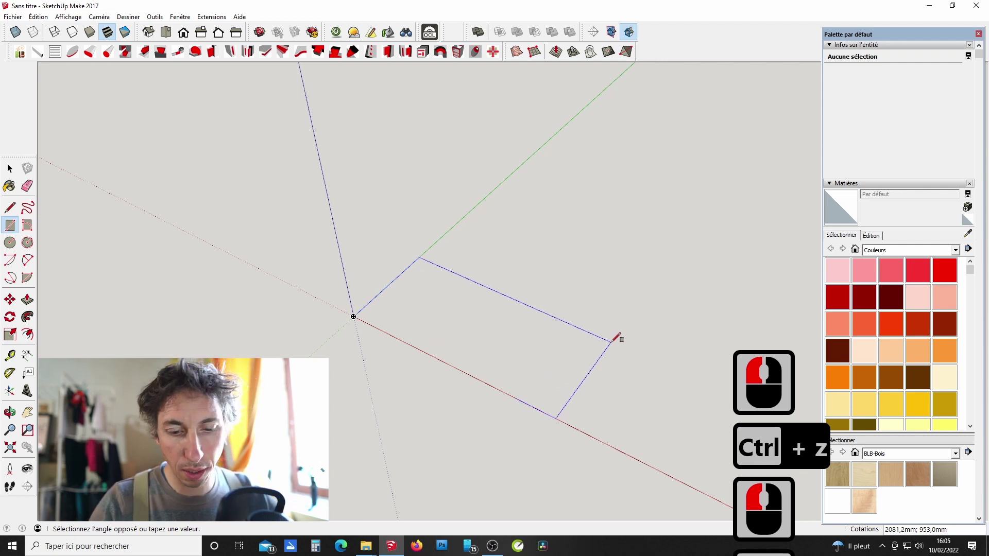
pyautogui.write('1200')
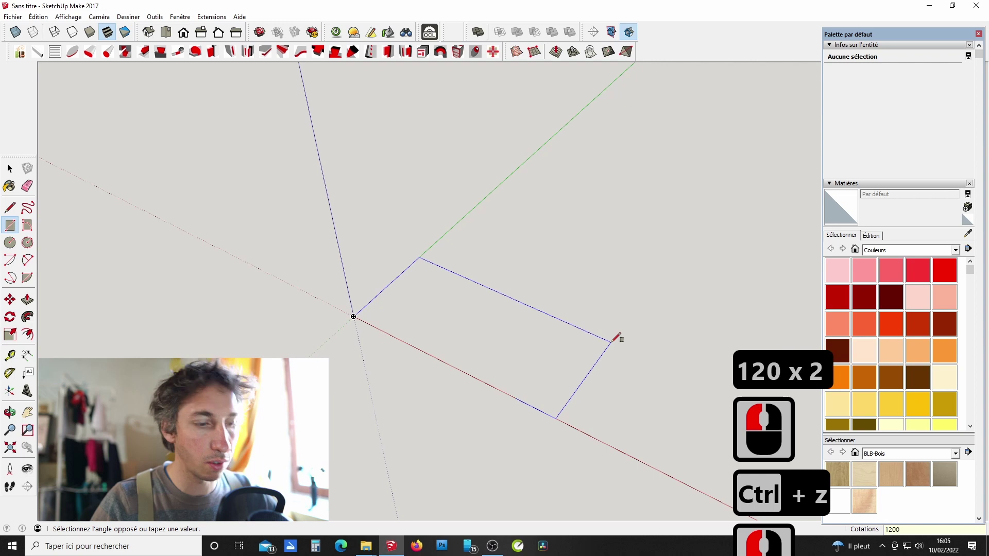
pyautogui.write(',500')
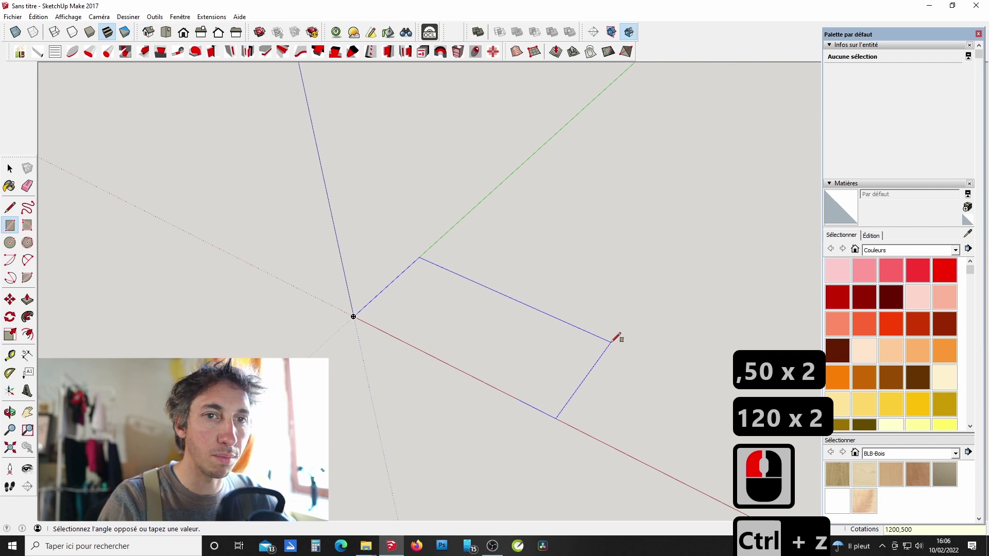
pyautogui.press('BackSpace')
pyautogui.press('BackSpace')
pyautogui.press('BackSpace')
pyautogui.press('BackSpace')
pyautogui.press('BackSpace')
pyautogui.press('BackSpace')
pyautogui.press('BackSpace')
pyautogui.press('BackSpace')
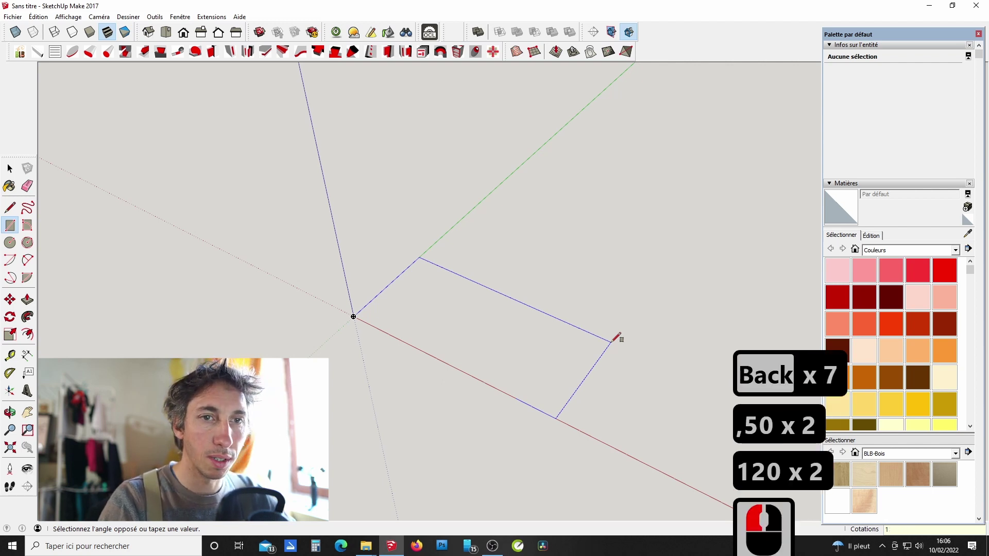
pyautogui.write('1200')
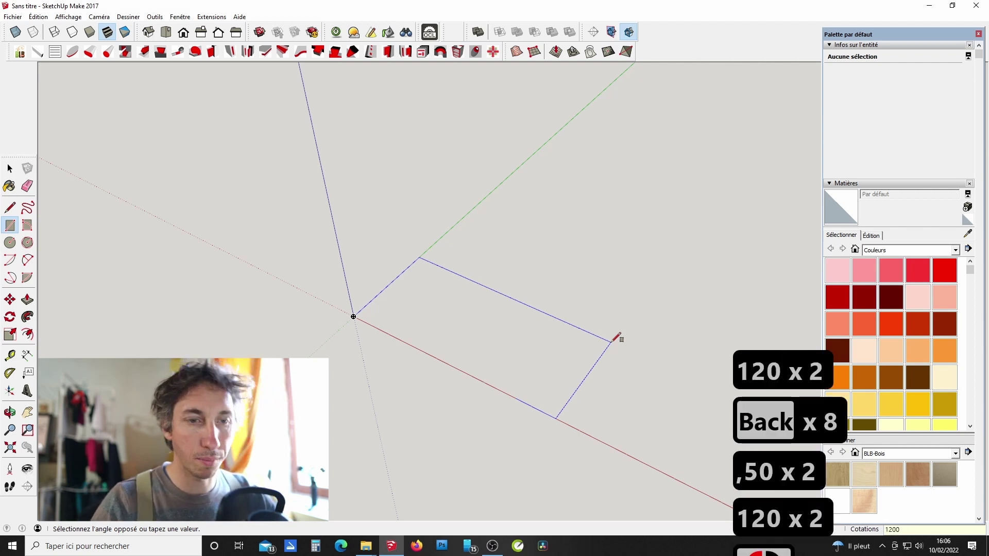
pyautogui.write(';500')
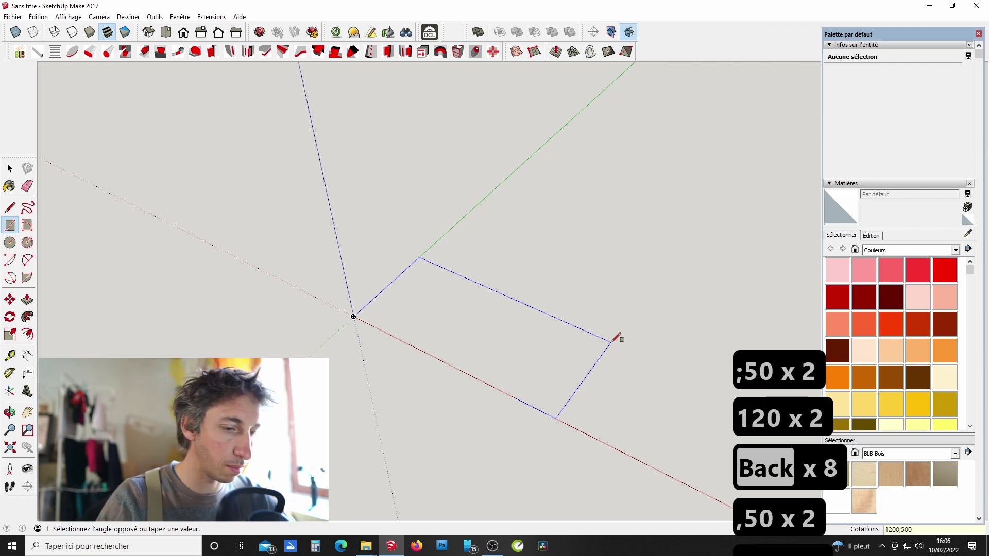
pyautogui.press('Return')
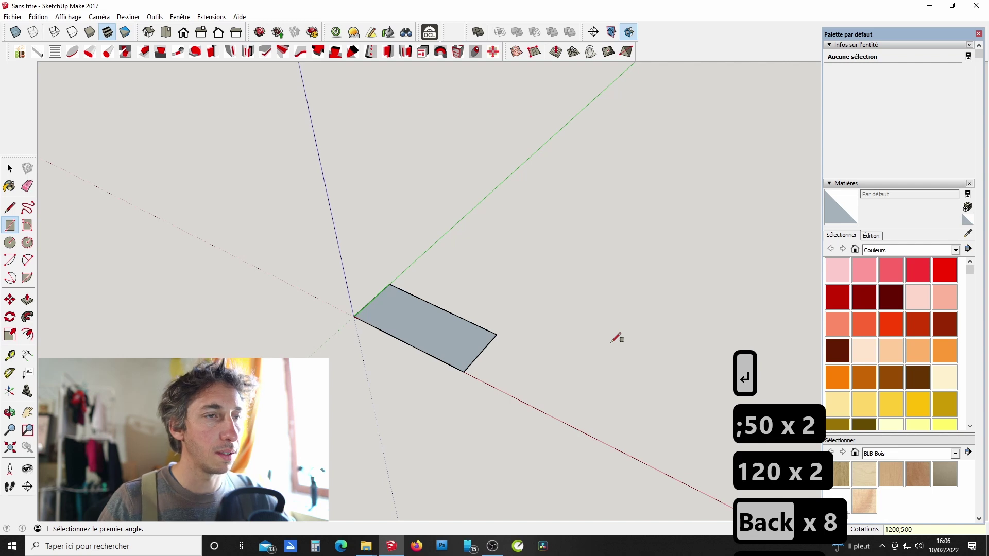
# Extrude the rectangular face upward by 40 mm with Push/Pull to form a board.
pyautogui.press('space')
pyautogui.scroll(5, 473, 386)
pyautogui.scroll(7, 458, 360)
pyautogui.moveTo(440, 337); pyautogui.dragTo(449, 312, button='middle')
pyautogui.middleClick(441, 313)
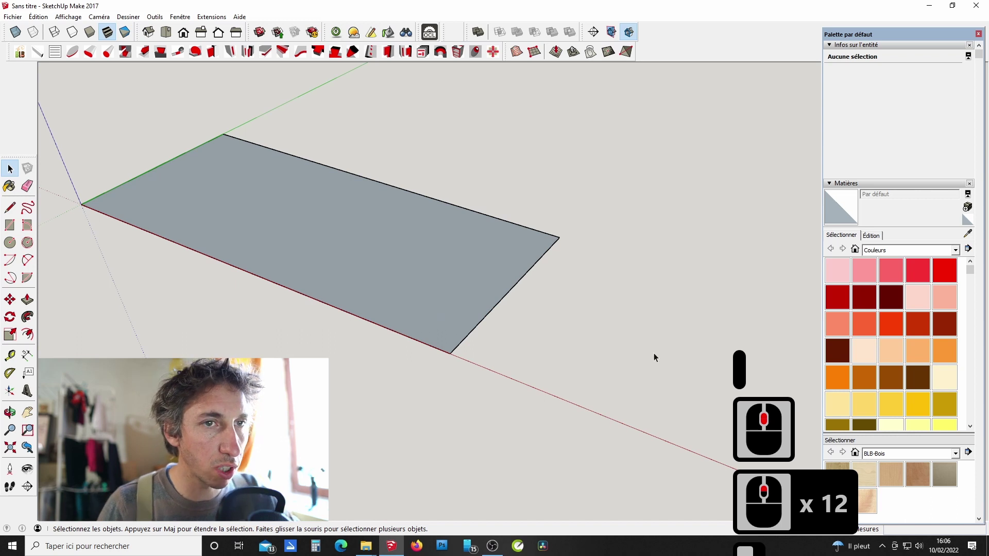
pyautogui.press('p')
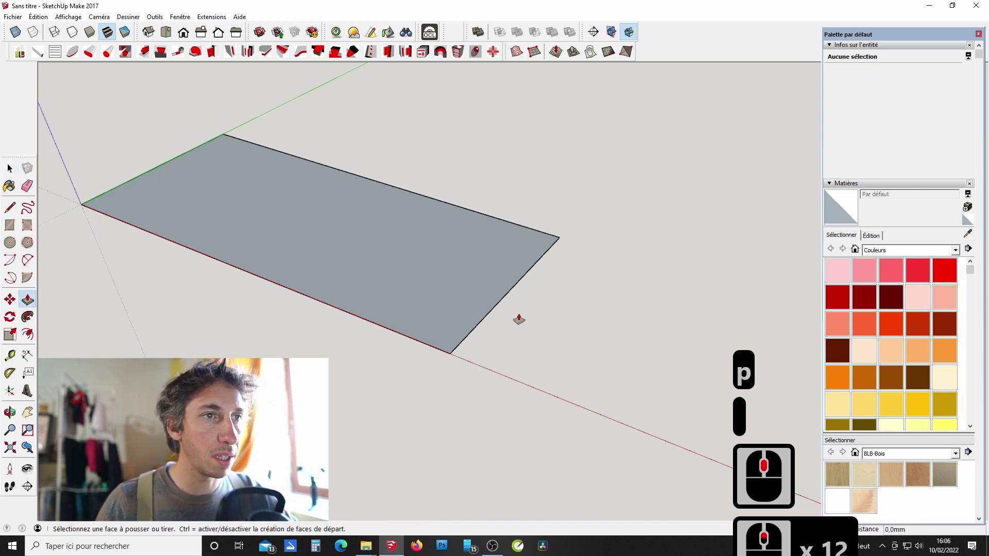
pyautogui.click(453, 303)
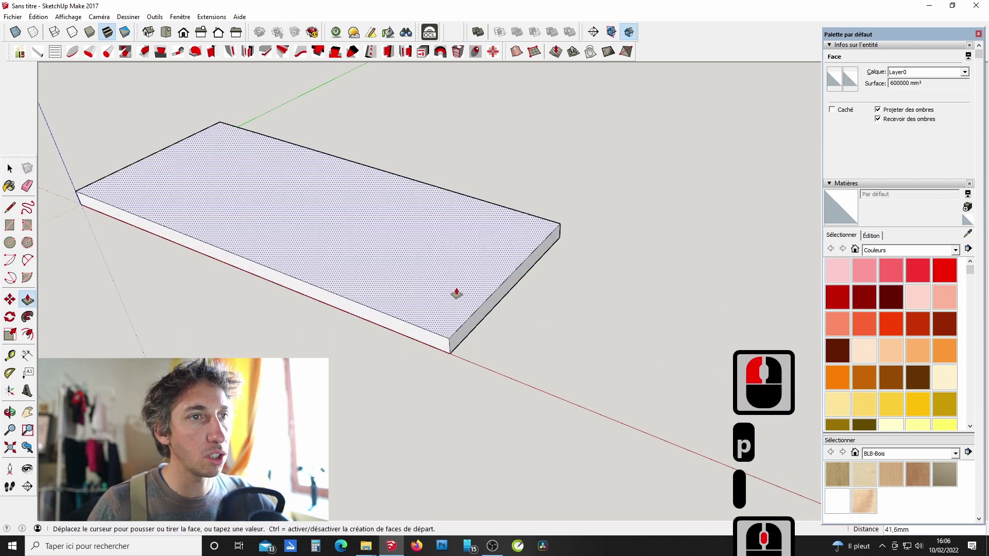
pyautogui.write('40')
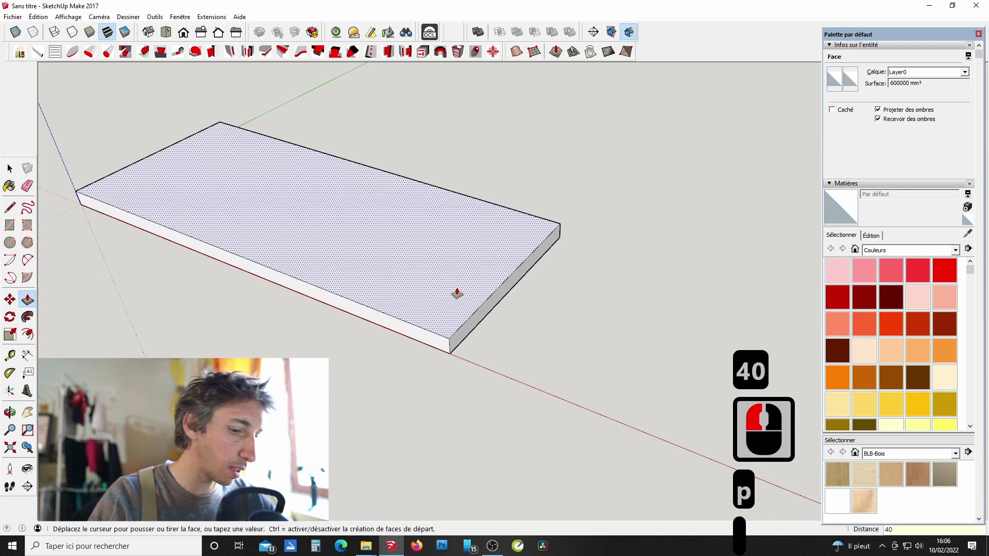
pyautogui.press('Return')
pyautogui.press('space')
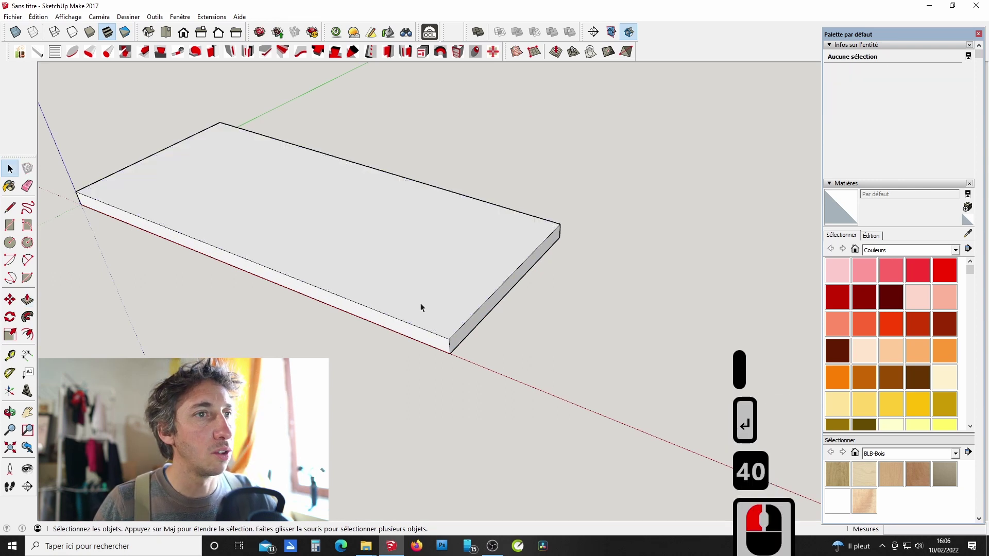
# Select all of the board's faces and edges and make them a component named "plateau".
pyautogui.scroll(6, 420, 307)
pyautogui.scroll(-10, 413, 307)
pyautogui.scroll(2, 455, 248)
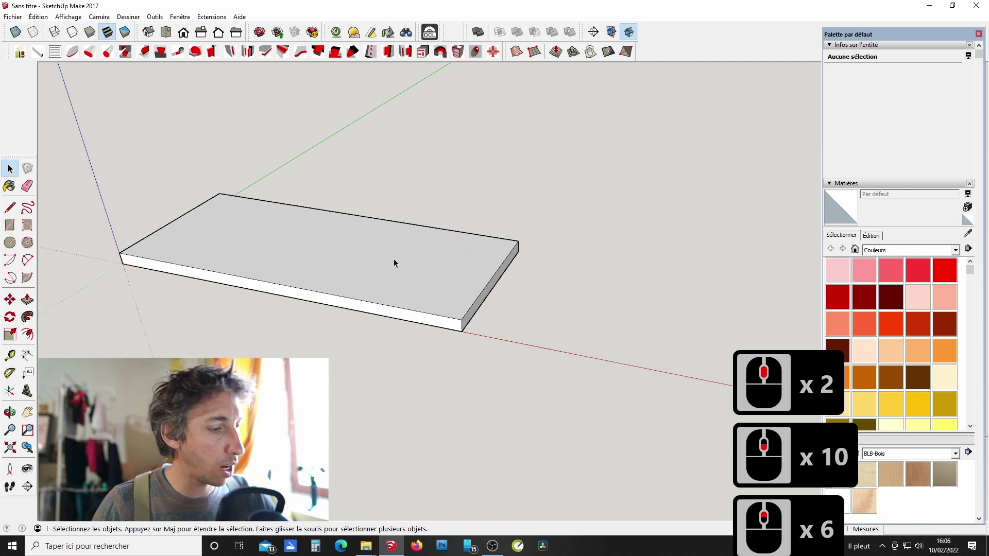
pyautogui.moveTo(316, 283); pyautogui.dragTo(416, 287, button='middle')
pyautogui.scroll(2, 412, 304)
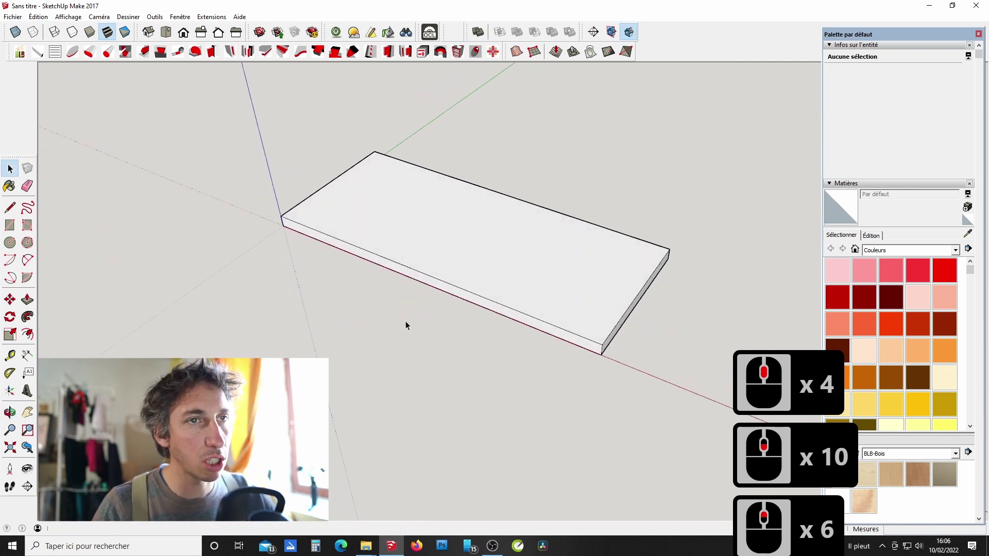
pyautogui.tripleClick(459, 232)
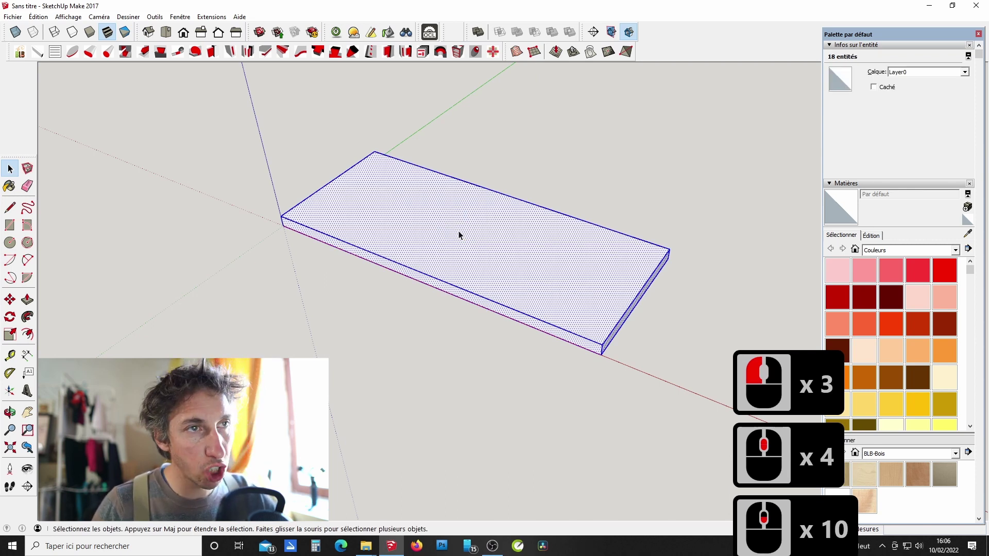
pyautogui.press('g')
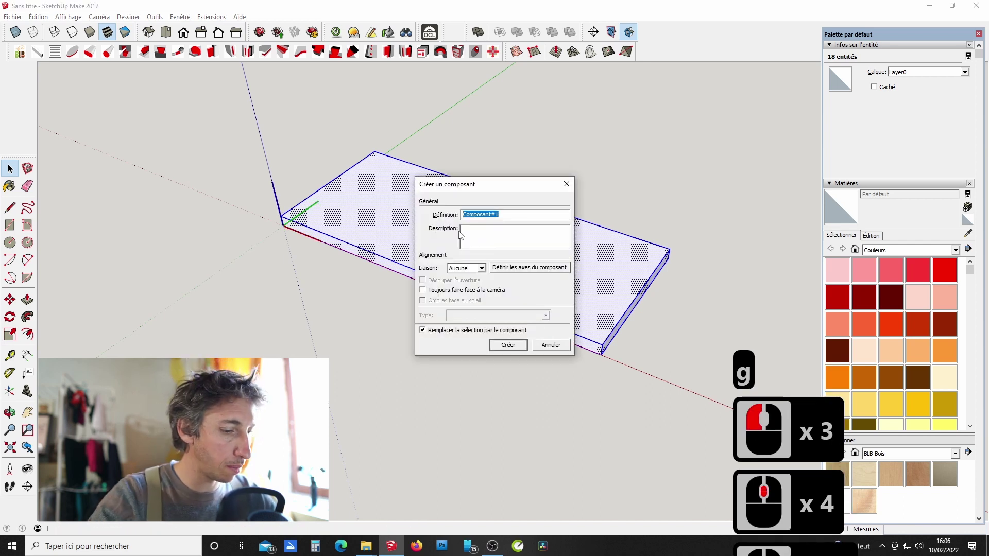
pyautogui.write('pla')
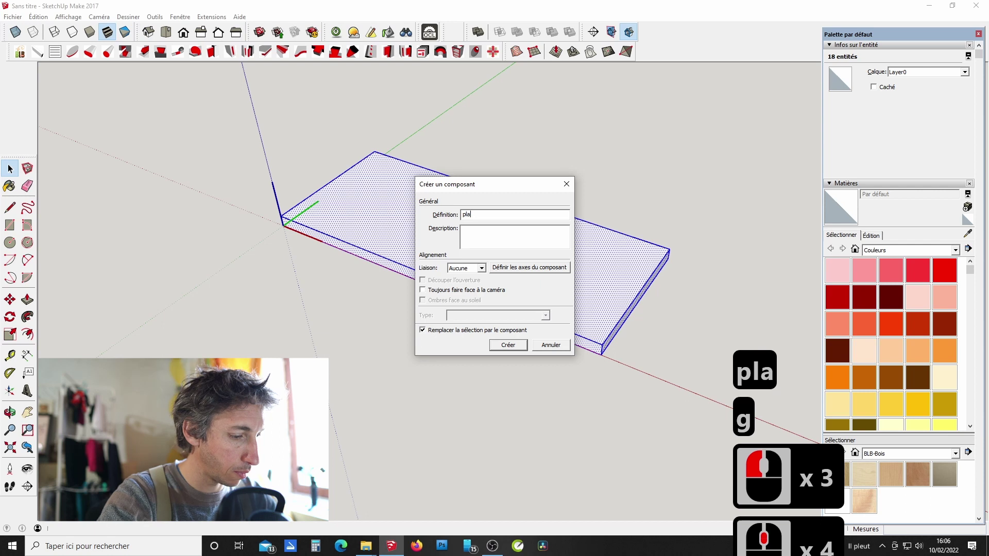
pyautogui.write('teu')
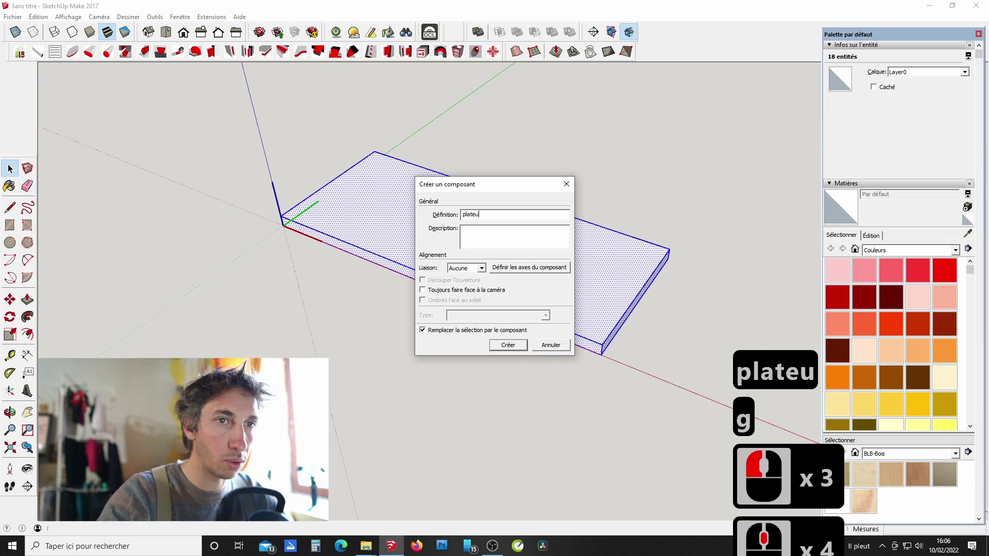
pyautogui.press('BackSpace')
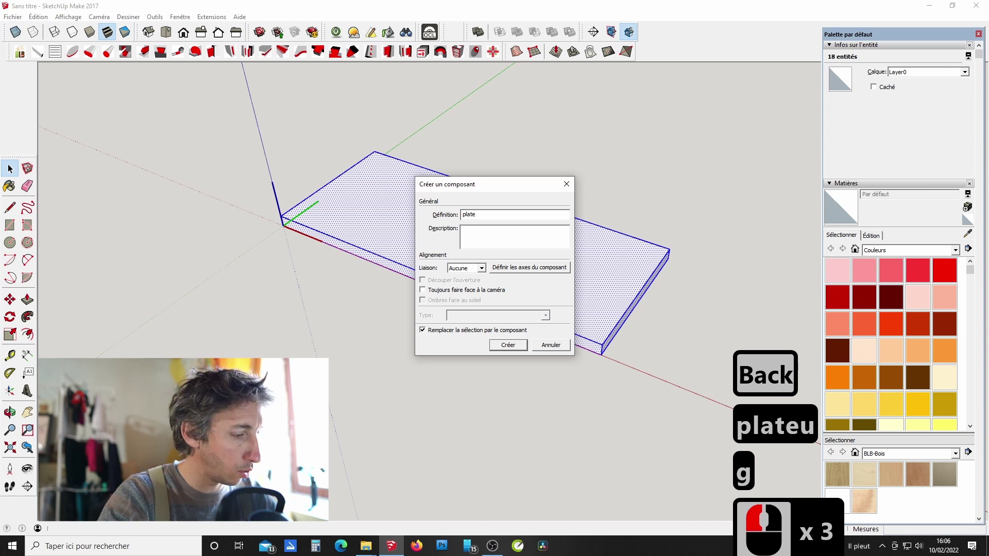
pyautogui.write('au')
pyautogui.press('Return')
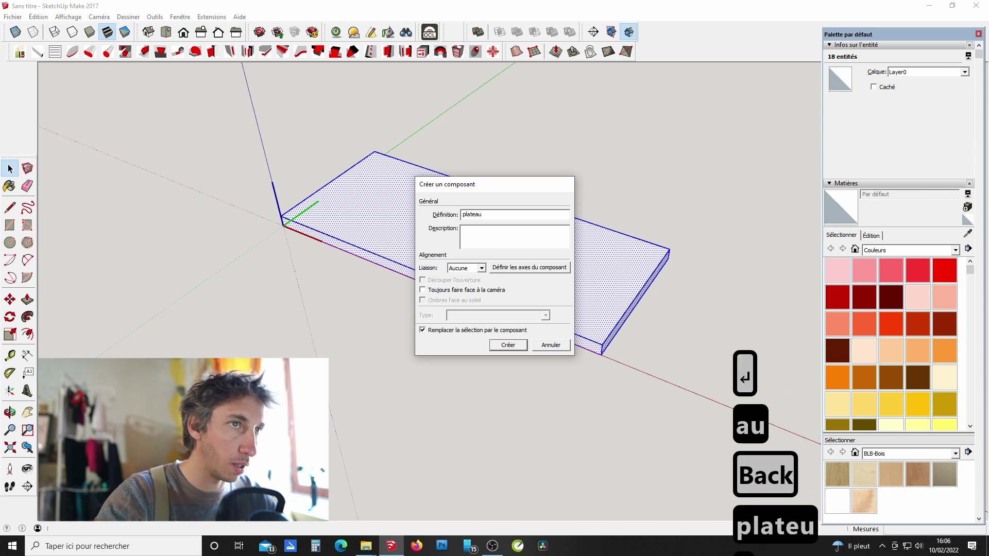
# Hide the default palette (Palette par défaut), show it again, and look through its sections.
pyautogui.scroll(3, 458, 235)
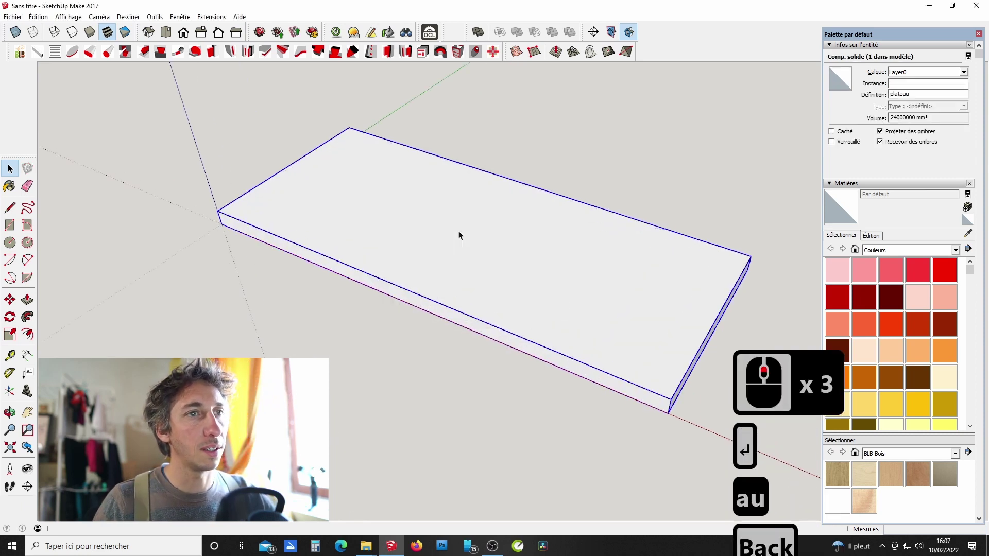
pyautogui.scroll(-4, 459, 235)
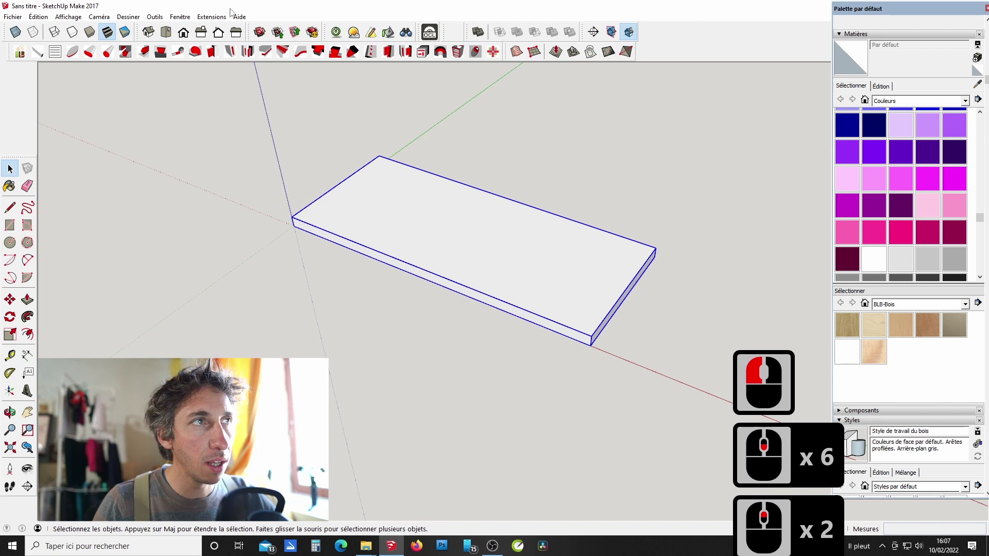
pyautogui.click(179, 16)
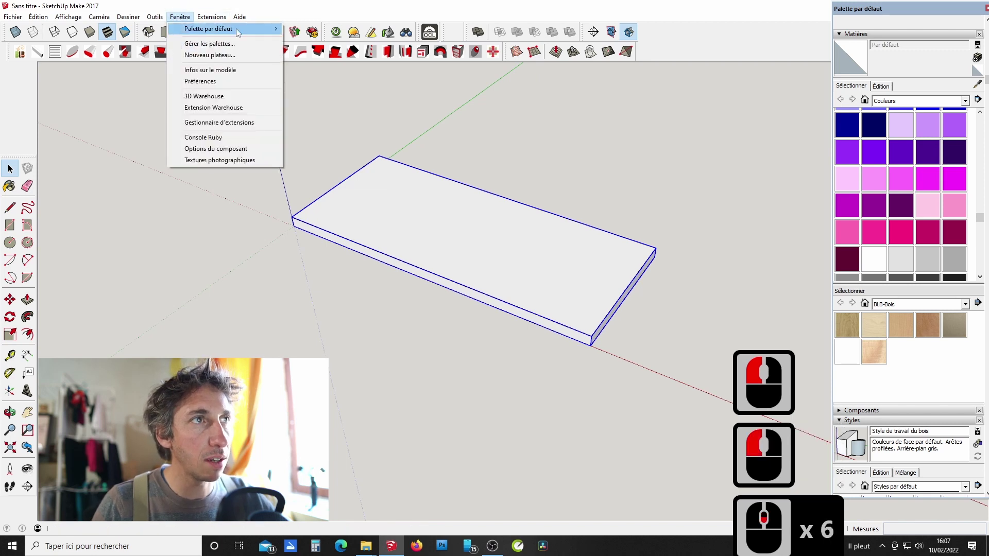
pyautogui.moveTo(236, 29)
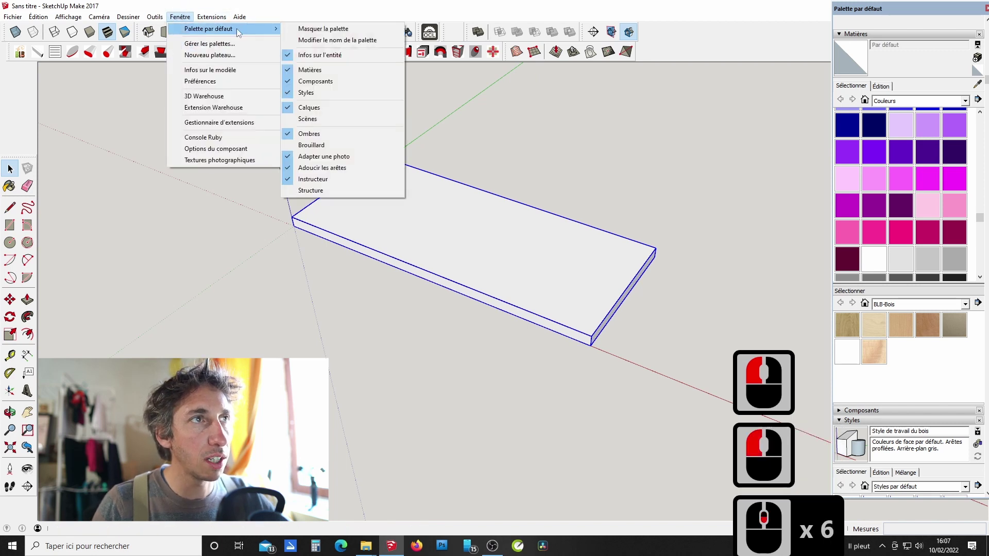
pyautogui.click(304, 29)
pyautogui.click(180, 16)
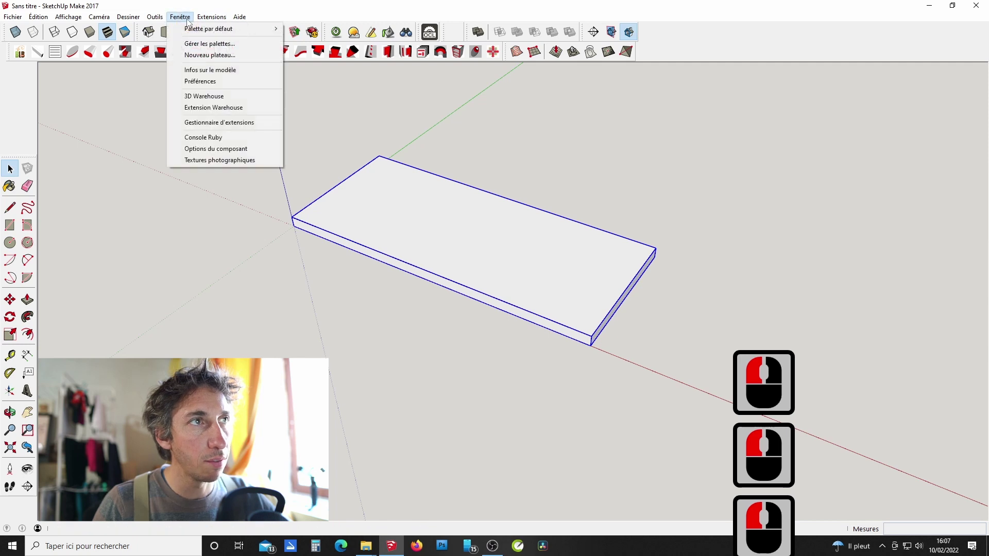
pyautogui.moveTo(200, 32)
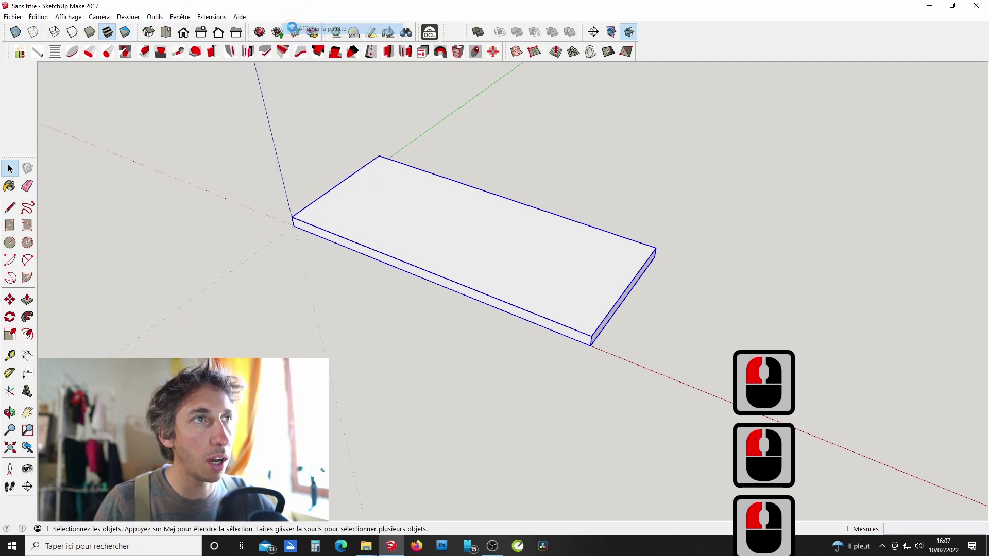
pyautogui.click(296, 30)
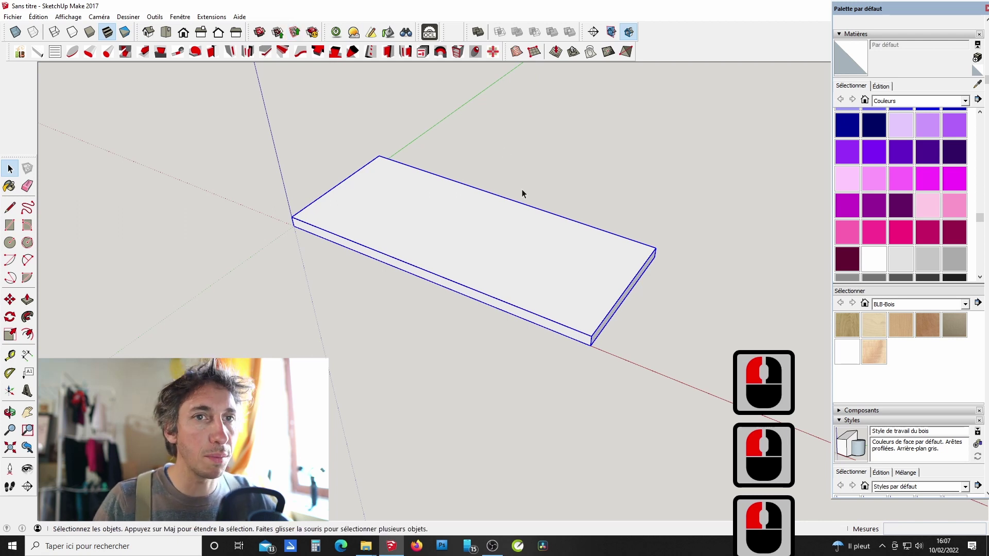
pyautogui.scroll(16, 891, 188)
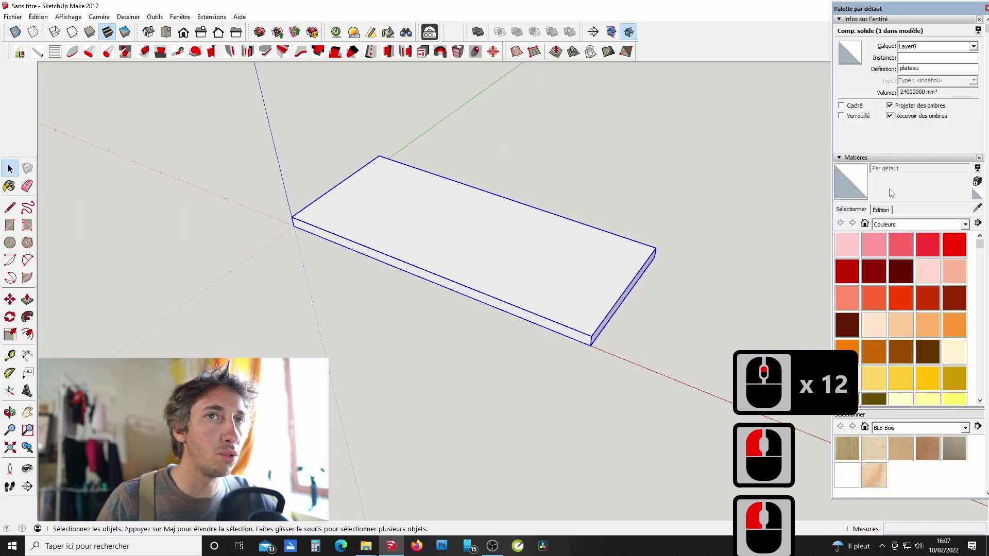
pyautogui.scroll(-6, 901, 134)
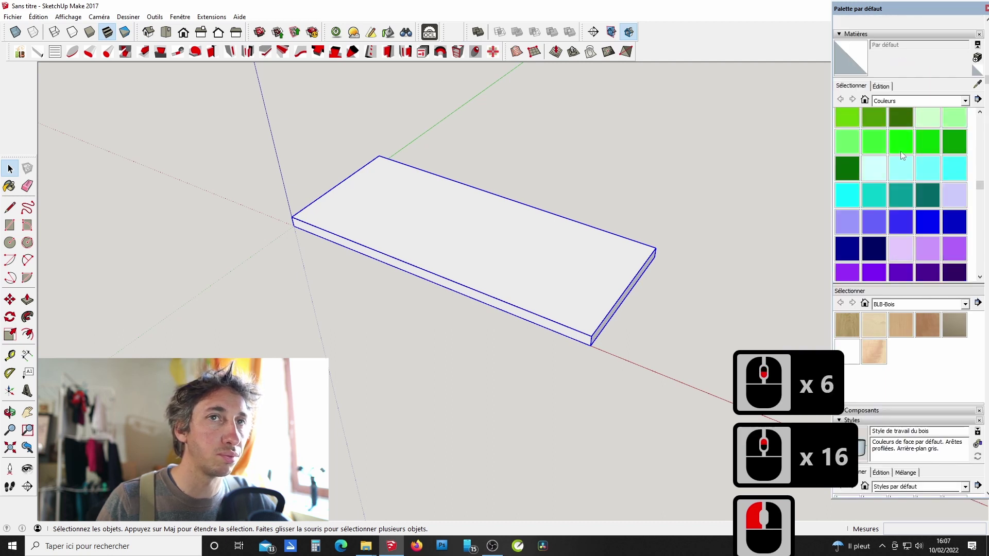
# Apply the Chene material from the BLB-Bois collection to the whole plateau component.
pyautogui.click(965, 101)
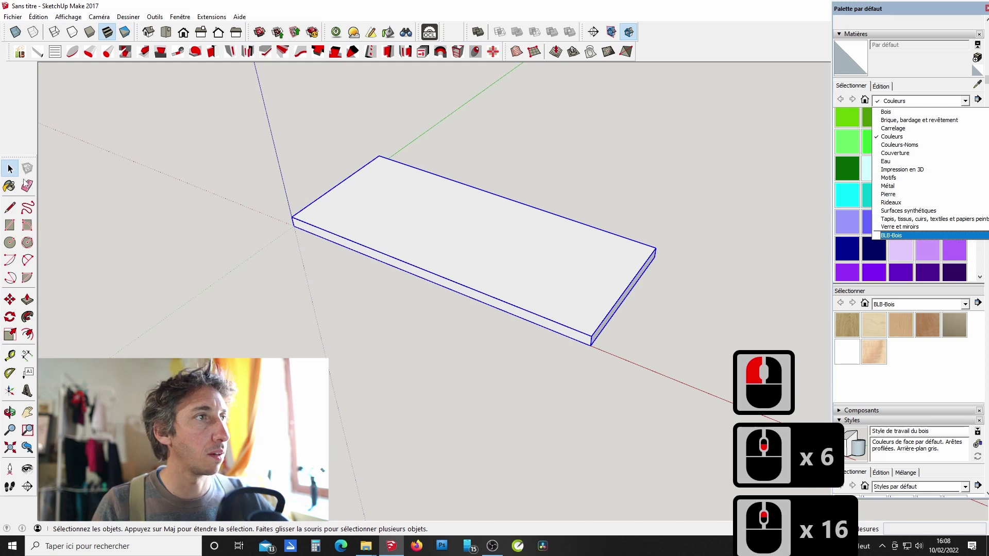
pyautogui.click(12, 191)
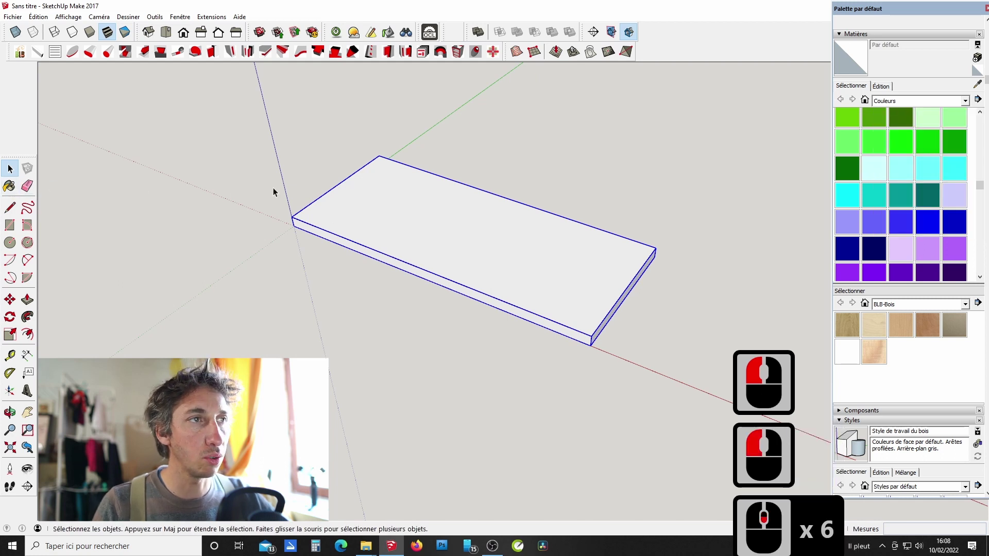
pyautogui.click(852, 324)
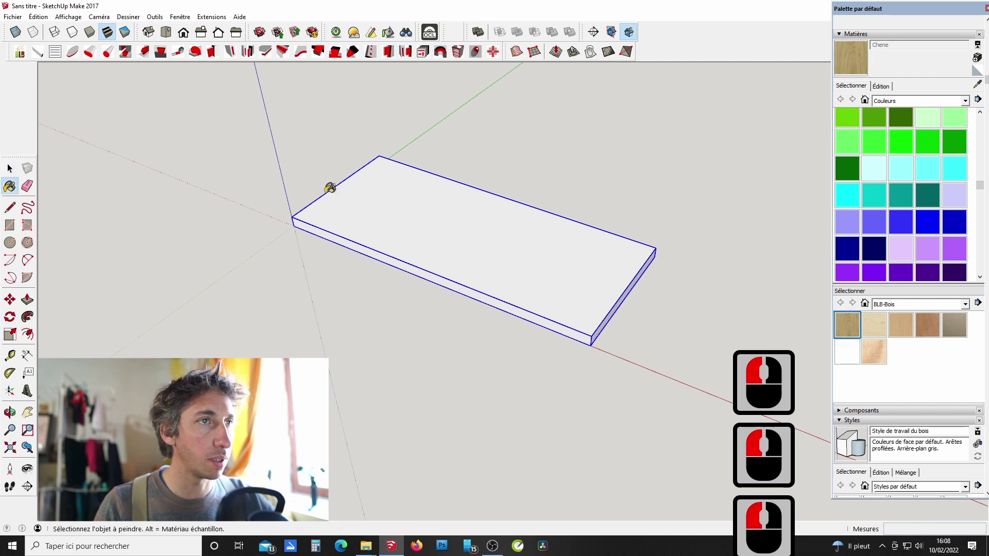
pyautogui.click(365, 200)
# Examine the direction and tiling of the wood grain on the board's top face and edges.
pyautogui.scroll(8, 468, 252)
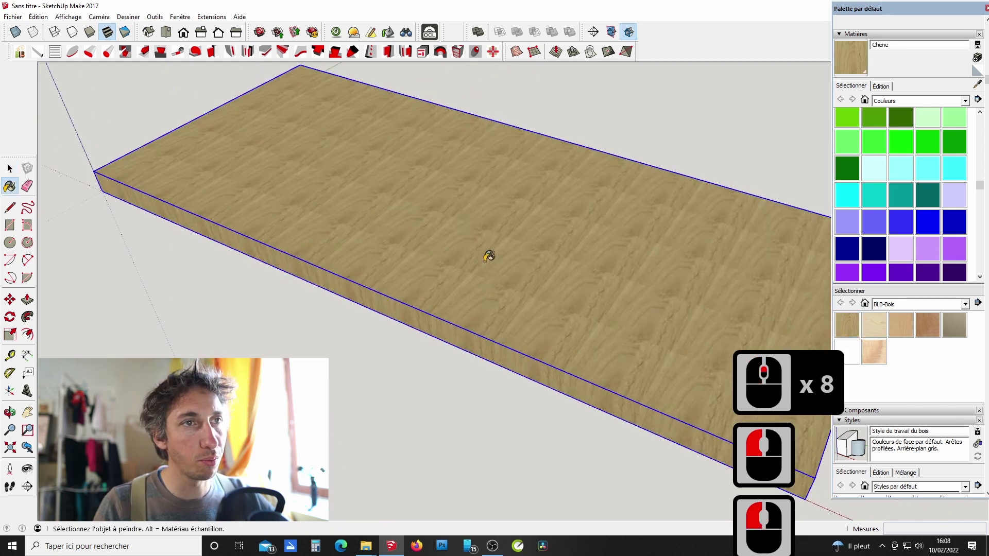
pyautogui.moveTo(490, 254)
pyautogui.mouseDown(button='middle')
pyautogui.moveTo(395, 202)
pyautogui.moveTo(420, 347)
pyautogui.mouseUp(button='middle')
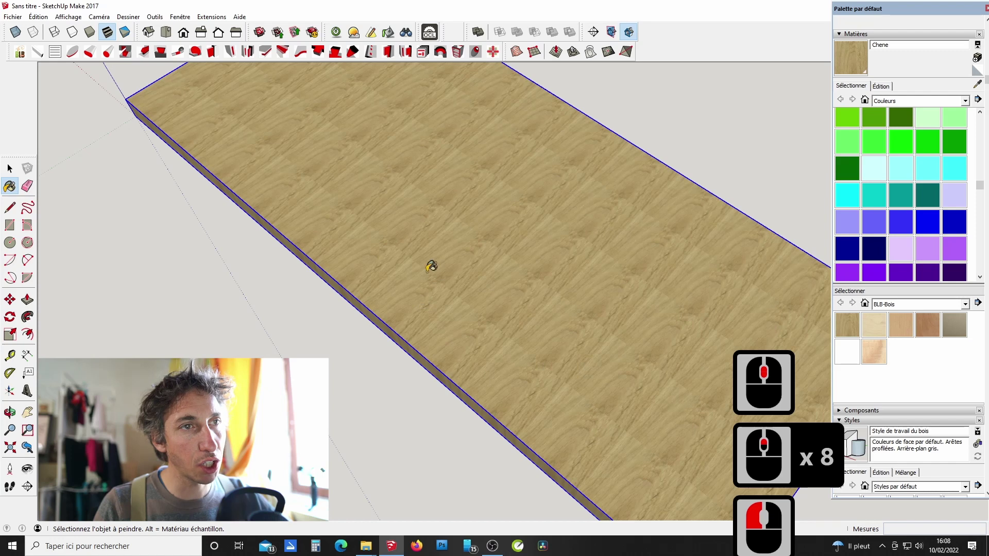
pyautogui.scroll(-5, 401, 180)
pyautogui.scroll(-7, 437, 243)
pyautogui.scroll(7, 430, 261)
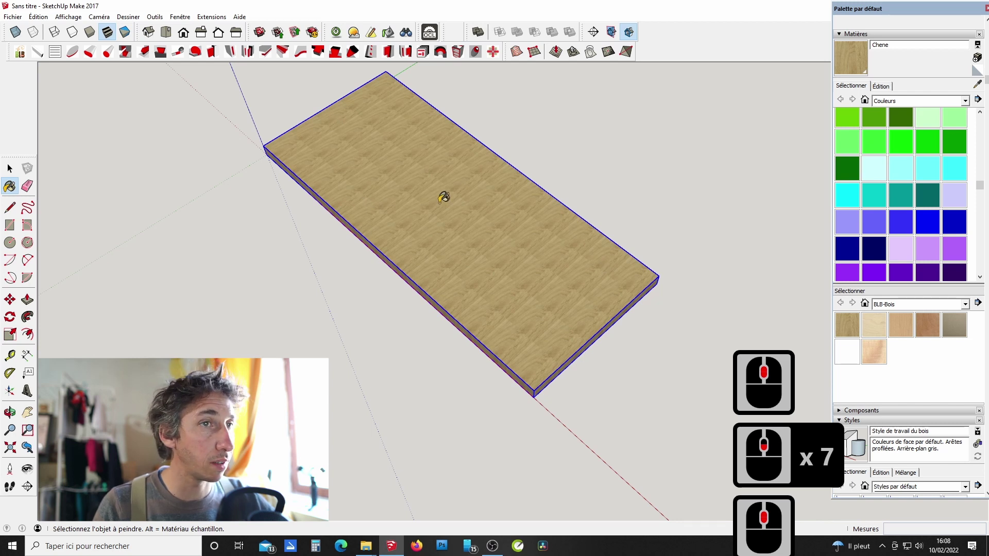
pyautogui.scroll(-4, 444, 197)
pyautogui.scroll(10, 528, 283)
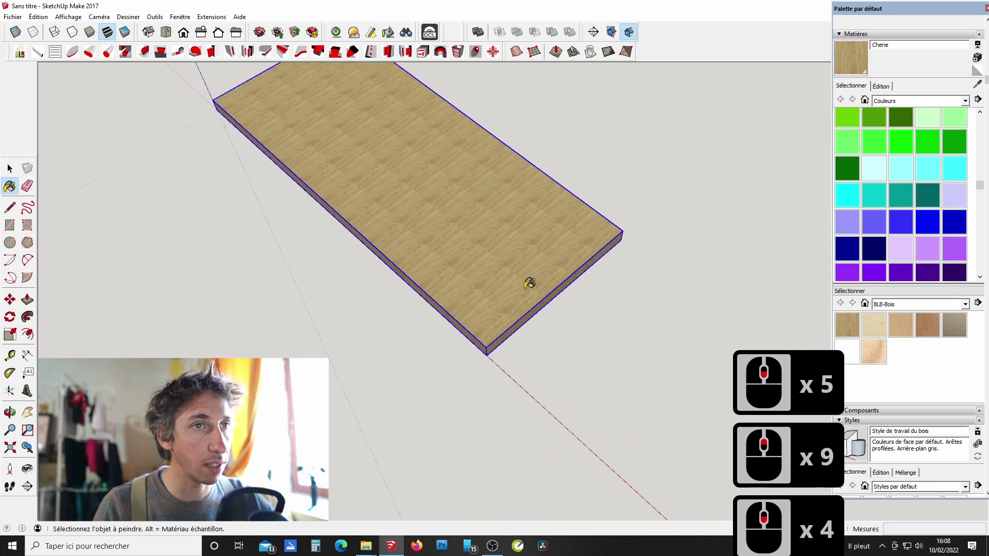
pyautogui.moveTo(530, 283); pyautogui.dragTo(544, 201, button='middle')
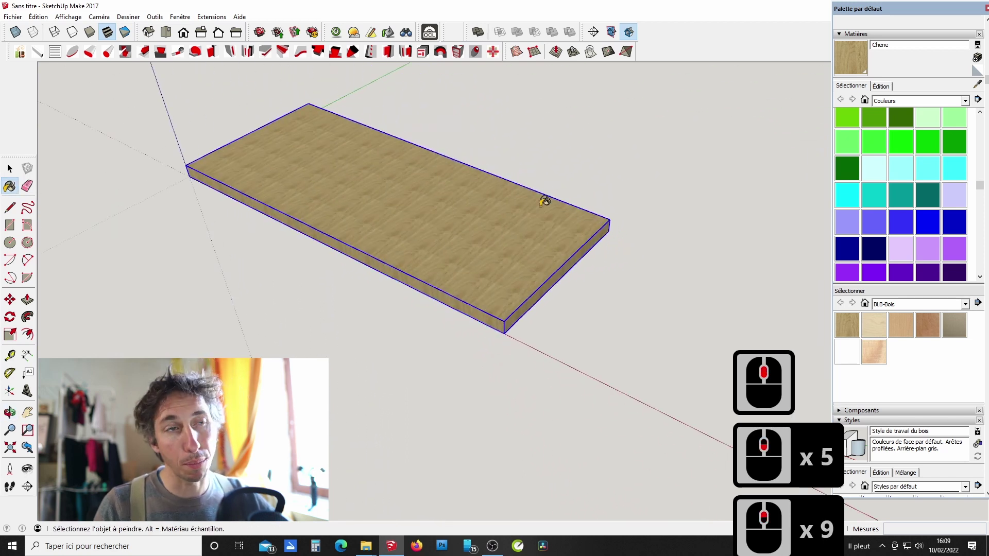
pyautogui.scroll(5, 442, 226)
pyautogui.scroll(-10, 437, 215)
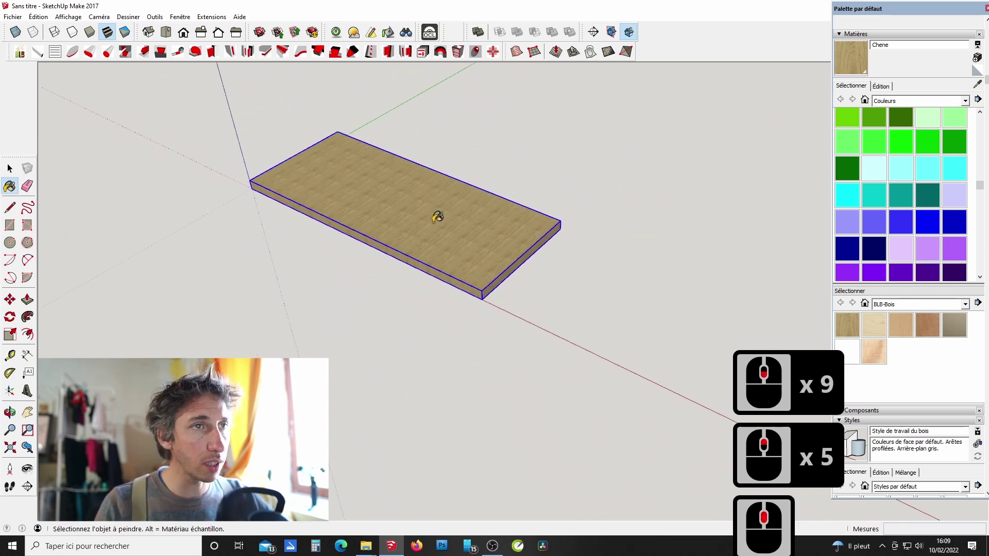
# Open the plateau component for editing and apply the Chene material to its top face.
pyautogui.press('space')
pyautogui.doubleClick(341, 188)
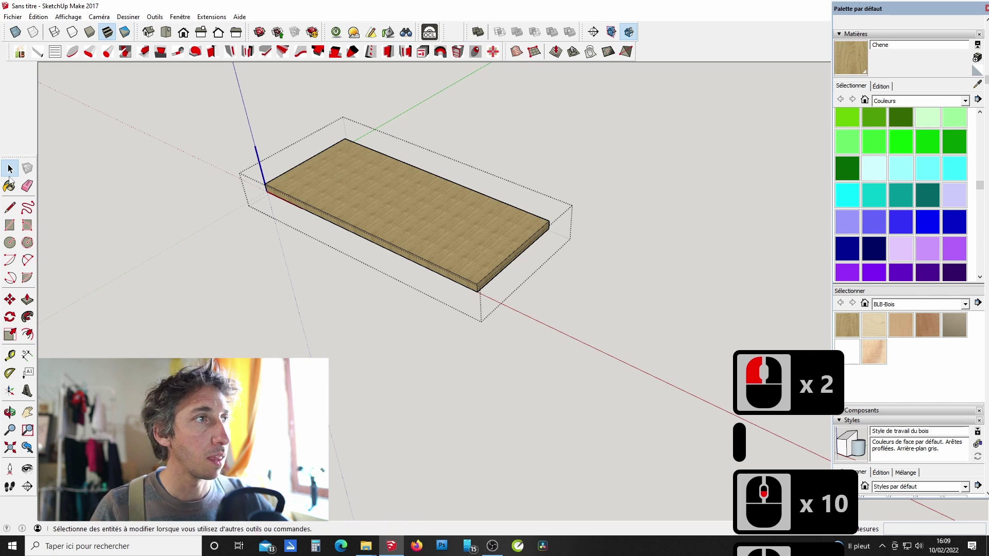
pyautogui.press('b')
pyautogui.click(328, 191)
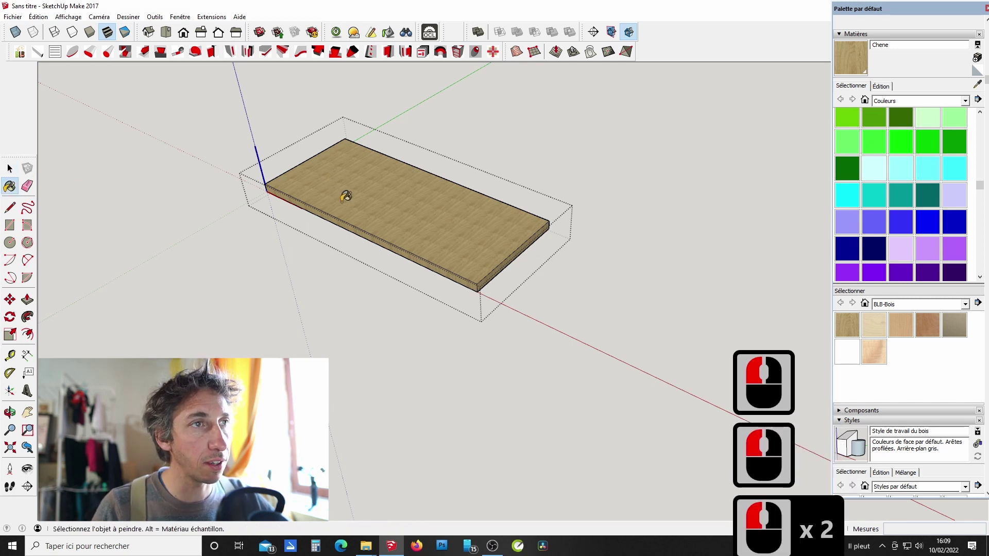
# Reposition the top face's texture so the grain runs lengthwise, stretch it along the board's full length, and leave the component.
pyautogui.rightClick(350, 199)
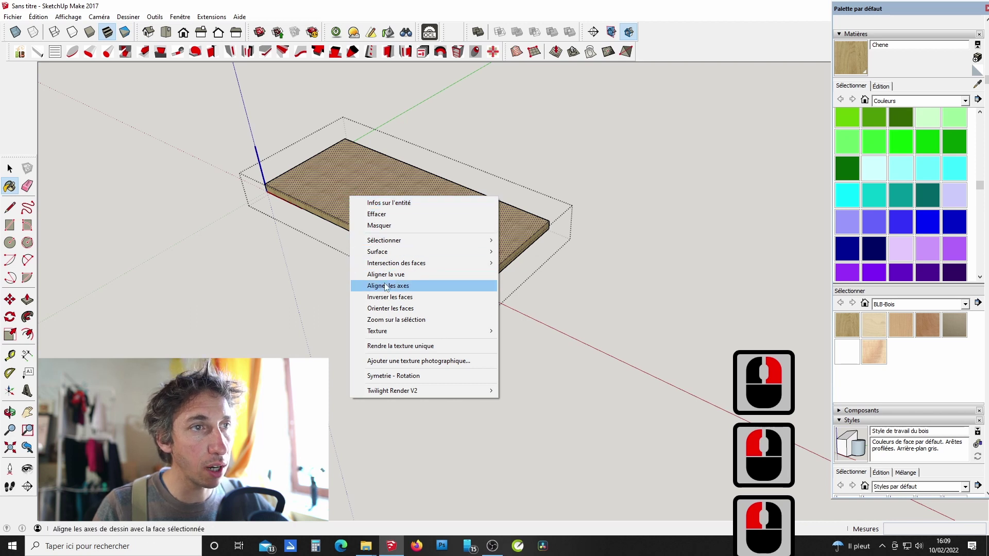
pyautogui.moveTo(407, 332)
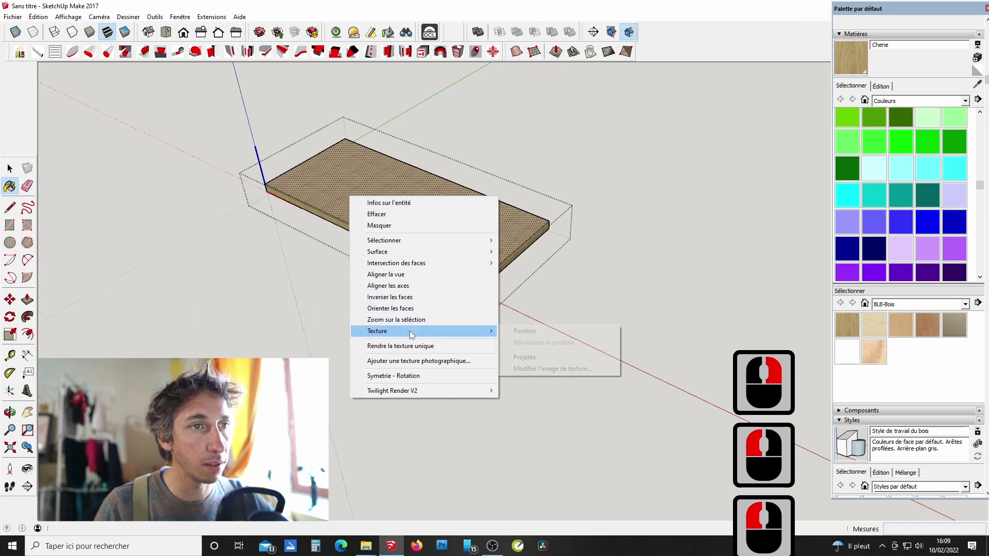
pyautogui.click(525, 331)
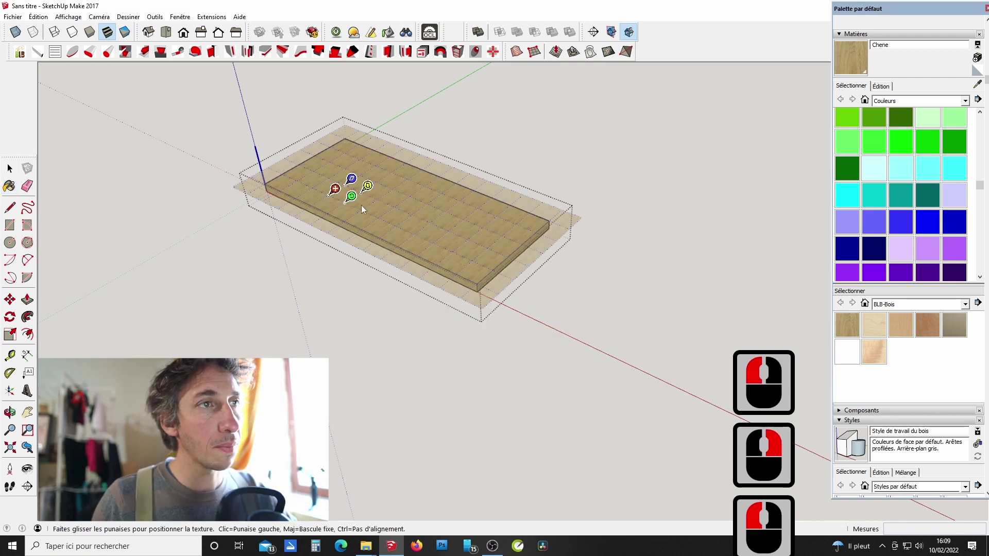
pyautogui.moveTo(355, 204); pyautogui.dragTo(301, 223)
pyautogui.moveTo(332, 193); pyautogui.dragTo(552, 233)
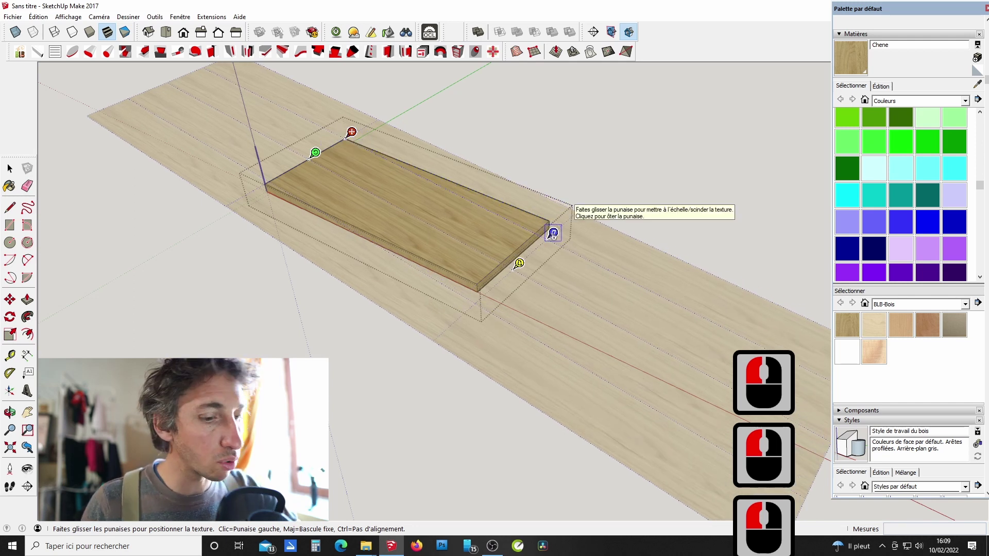
pyautogui.press('Return')
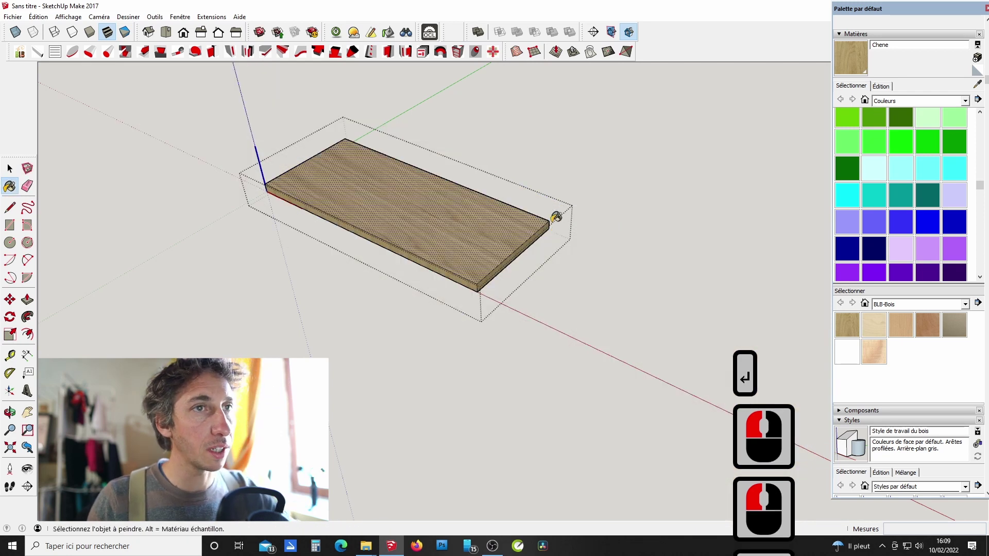
pyautogui.click(571, 179)
# Reopen the plateau component for editing and apply the Chene material to the long front edge along the red axis.
pyautogui.scroll(5, 470, 261)
pyautogui.scroll(-2, 379, 194)
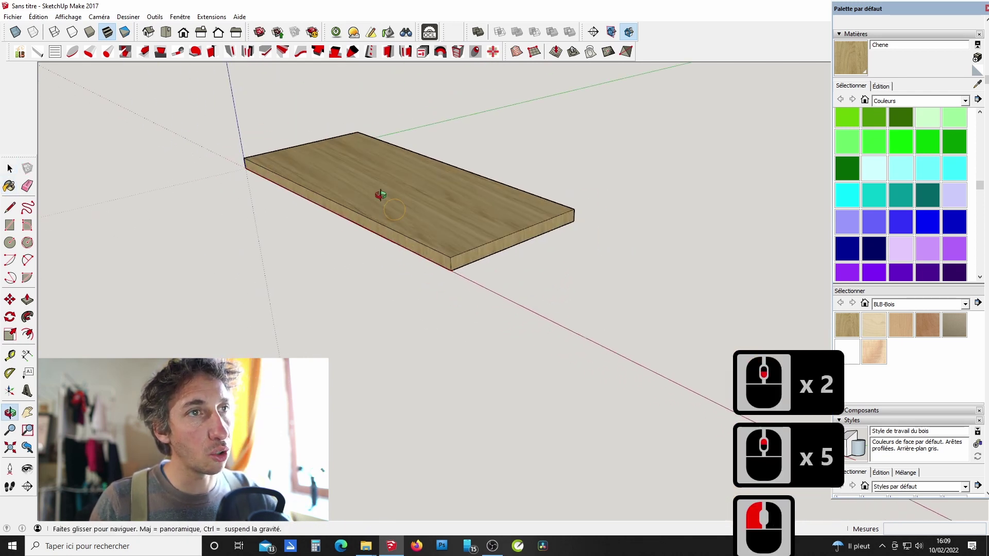
pyautogui.moveTo(379, 194); pyautogui.dragTo(487, 220, button='middle')
pyautogui.scroll(5, 413, 258)
pyautogui.scroll(-3, 400, 254)
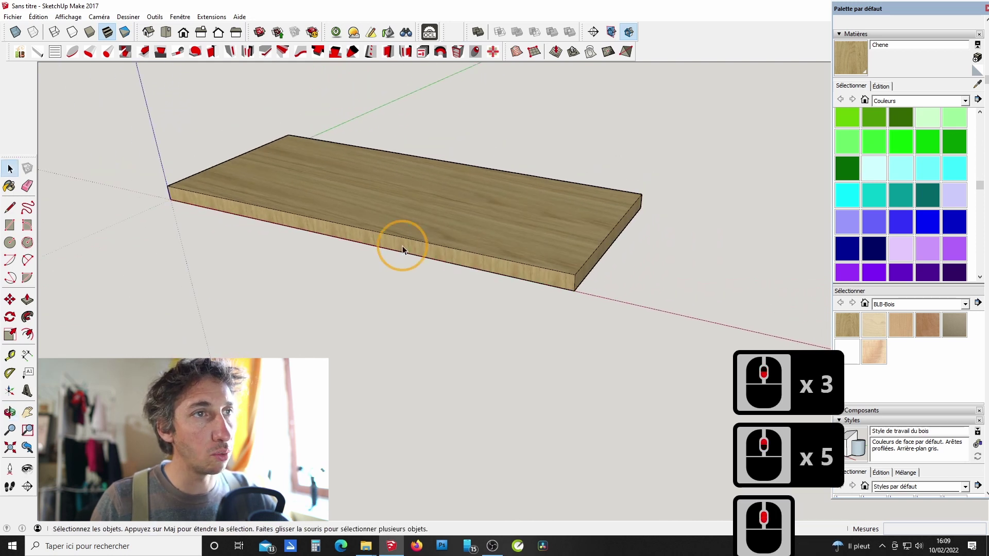
pyautogui.doubleClick(402, 246)
pyautogui.click(9, 185)
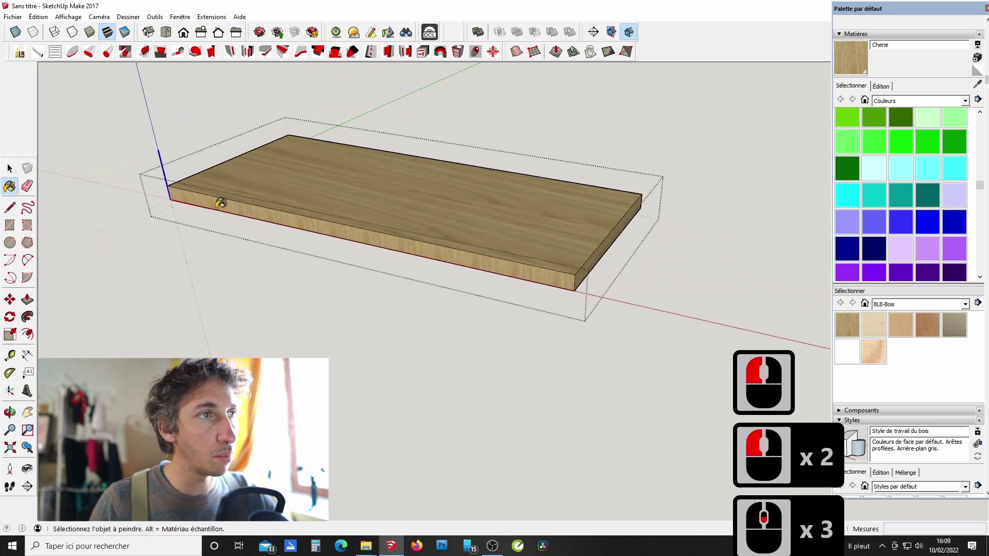
pyautogui.click(228, 198)
# Rotate and stretch the front edge's texture so the grain runs along the board's length, then leave the component.
pyautogui.rightClick(225, 206)
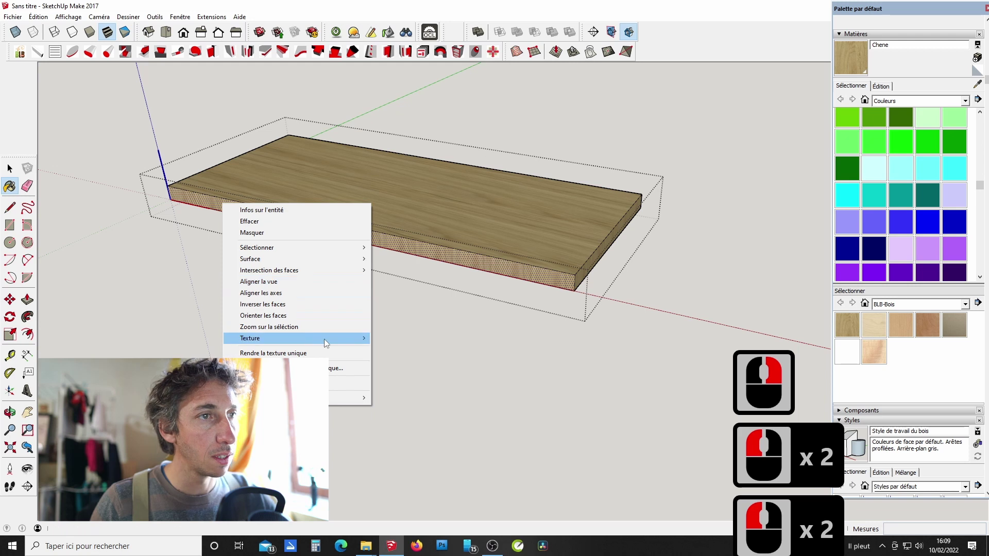
pyautogui.moveTo(324, 339)
pyautogui.click(401, 340)
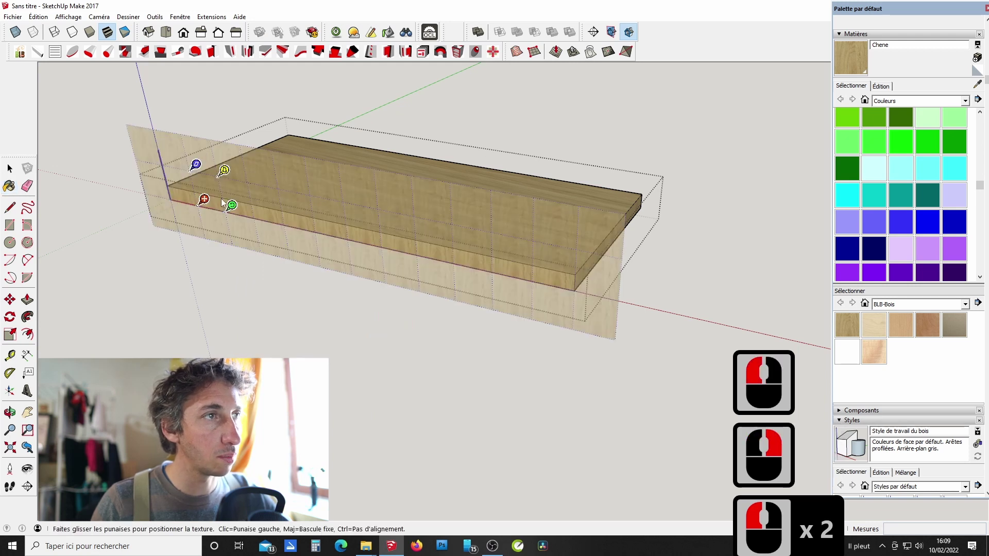
pyautogui.moveTo(232, 206); pyautogui.dragTo(229, 267)
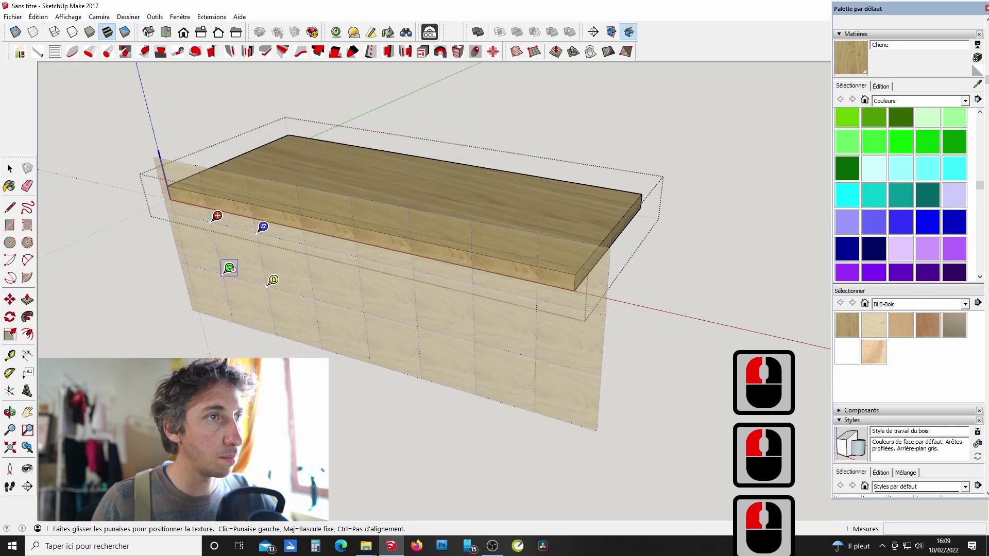
pyautogui.moveTo(261, 228); pyautogui.dragTo(610, 299)
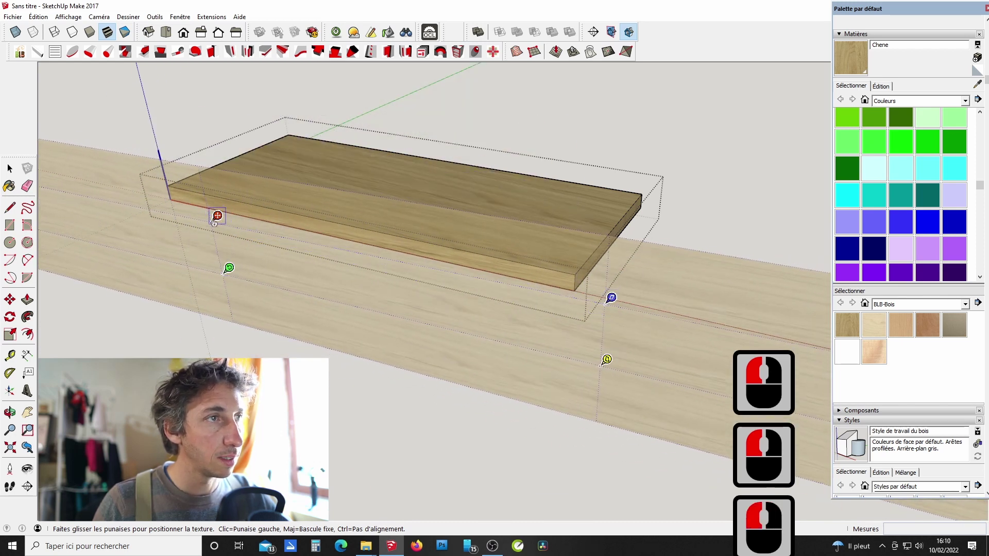
pyautogui.moveTo(214, 222); pyautogui.dragTo(172, 214)
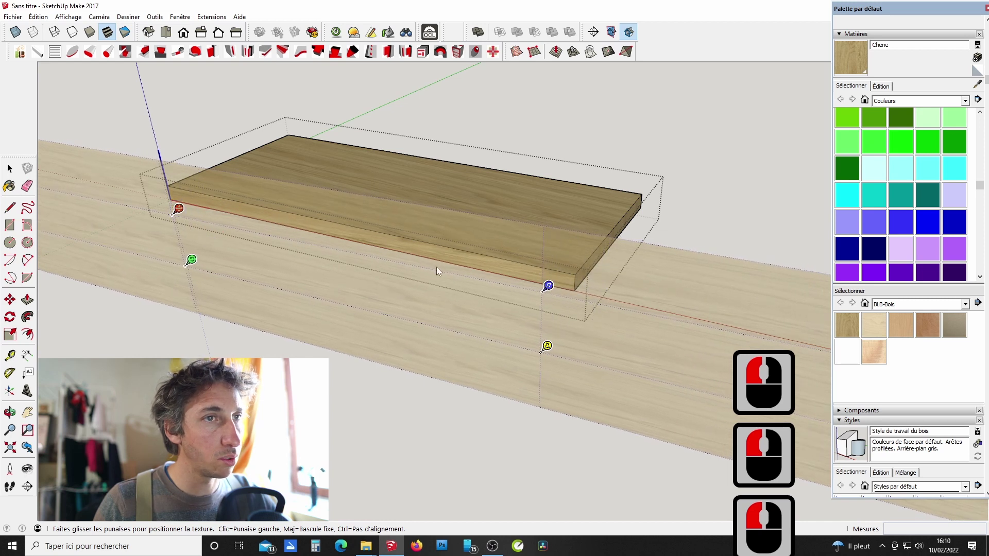
pyautogui.moveTo(547, 288); pyautogui.dragTo(644, 301)
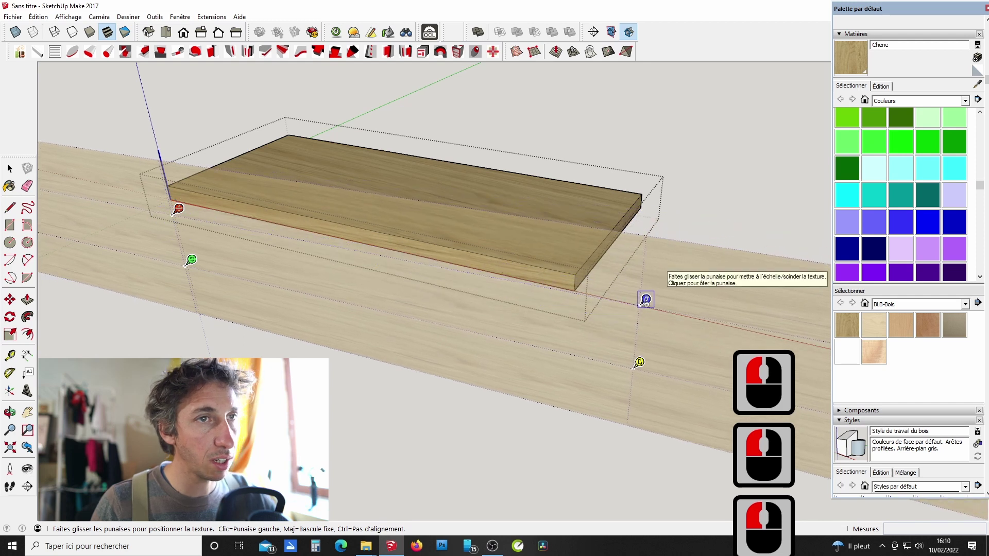
pyautogui.press('Return')
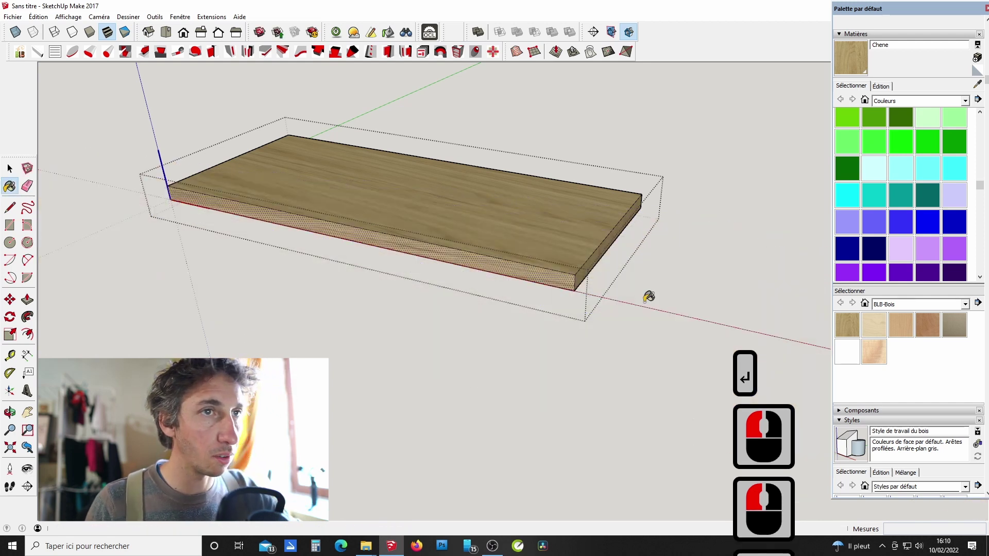
pyautogui.click(658, 254)
# Try to apply the Chene material to the board's long rear edge without opening the component for editing.
pyautogui.scroll(5, 634, 257)
pyautogui.moveTo(615, 259); pyautogui.dragTo(482, 229, button='middle')
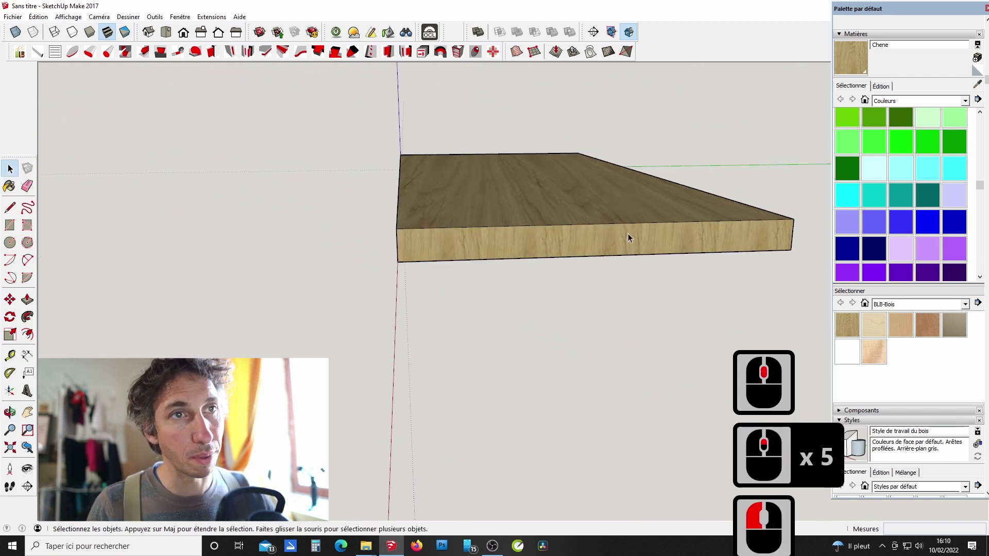
pyautogui.moveTo(545, 230); pyautogui.dragTo(406, 242, button='middle')
pyautogui.scroll(-4, 484, 236)
pyautogui.scroll(8, 491, 238)
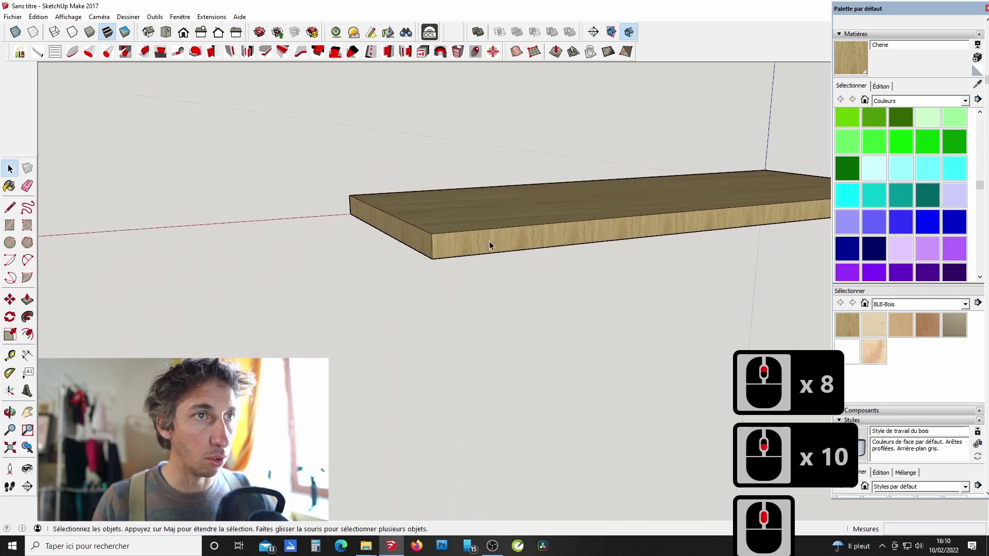
pyautogui.moveTo(490, 245); pyautogui.dragTo(26, 177, button='middle')
pyautogui.click(9, 186)
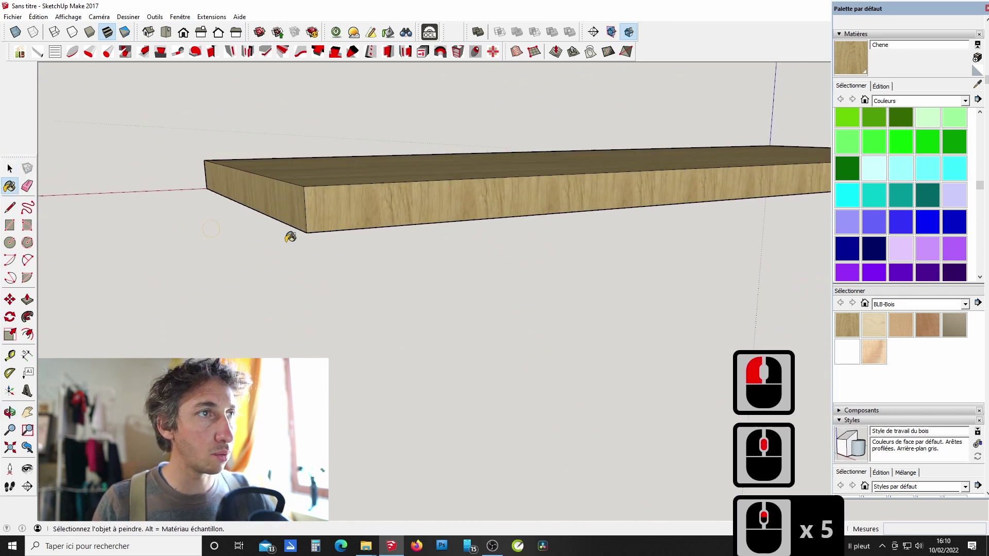
pyautogui.click(356, 209)
pyautogui.moveTo(354, 210); pyautogui.dragTo(360, 202, button='middle')
# Repaint all faces selected inside the plateau component with Chene, leave the component, and undo these operations.
pyautogui.press('space')
pyautogui.tripleClick(363, 193)
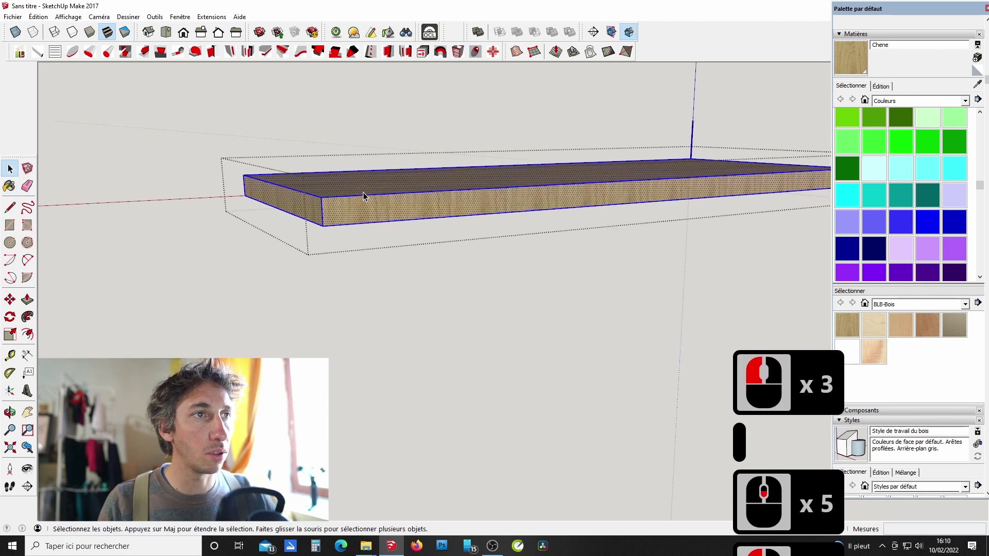
pyautogui.click(9, 186)
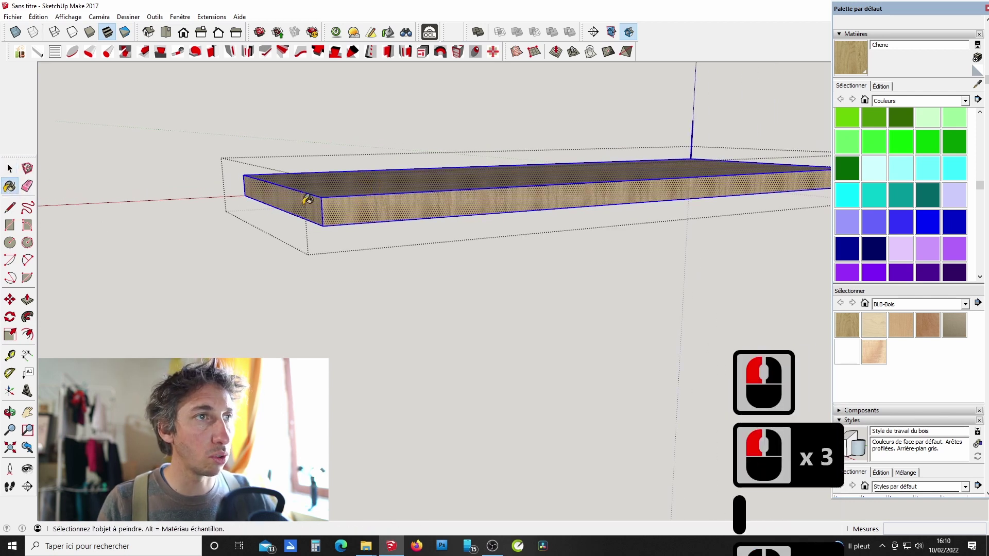
pyautogui.click(343, 204)
pyautogui.press('space')
pyautogui.click(313, 146)
pyautogui.moveTo(313, 146)
pyautogui.mouseDown(button='middle')
pyautogui.moveTo(347, 256)
pyautogui.moveTo(673, 322)
pyautogui.moveTo(406, 214)
pyautogui.moveTo(581, 137)
pyautogui.moveTo(547, 157)
pyautogui.mouseUp(button='middle')
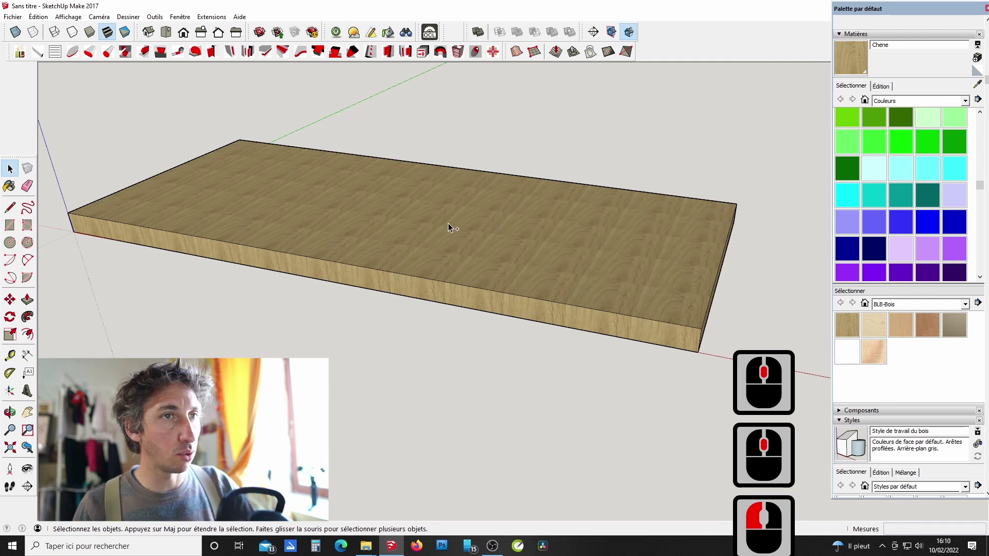
pyautogui.hotkey('ctrl', 'z')
pyautogui.hotkey('ctrl', 'z')
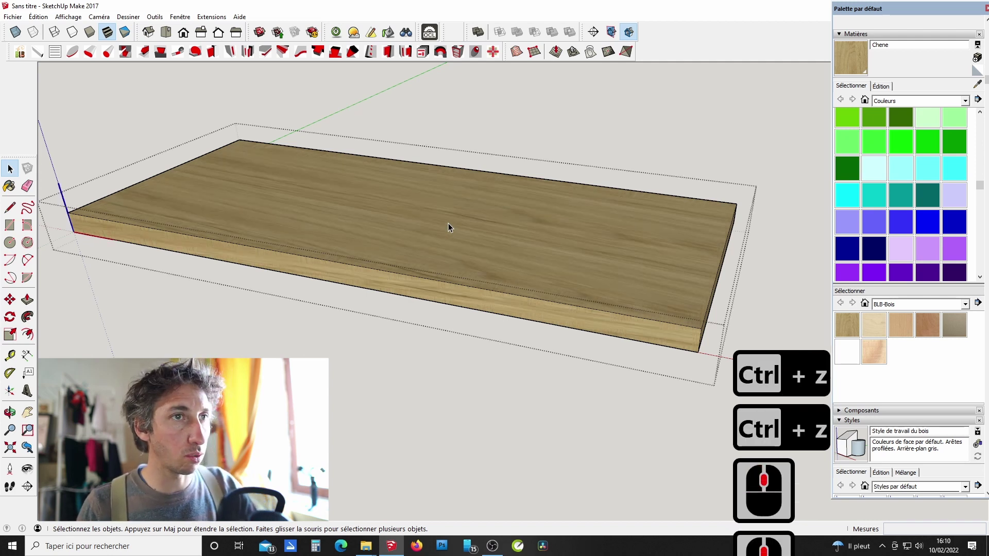
# Rotate and stretch the Chene texture on the board's long rear edge so the grain runs lengthwise.
pyautogui.scroll(-3, 497, 285)
pyautogui.moveTo(496, 285)
pyautogui.mouseDown(button='middle')
pyautogui.moveTo(583, 224)
pyautogui.moveTo(189, 171)
pyautogui.mouseUp(button='middle')
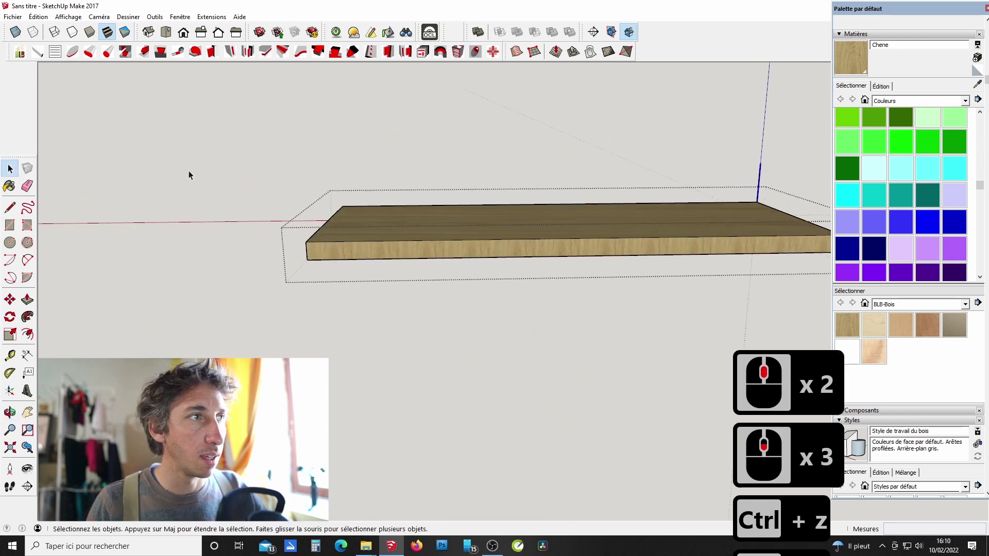
pyautogui.click(9, 186)
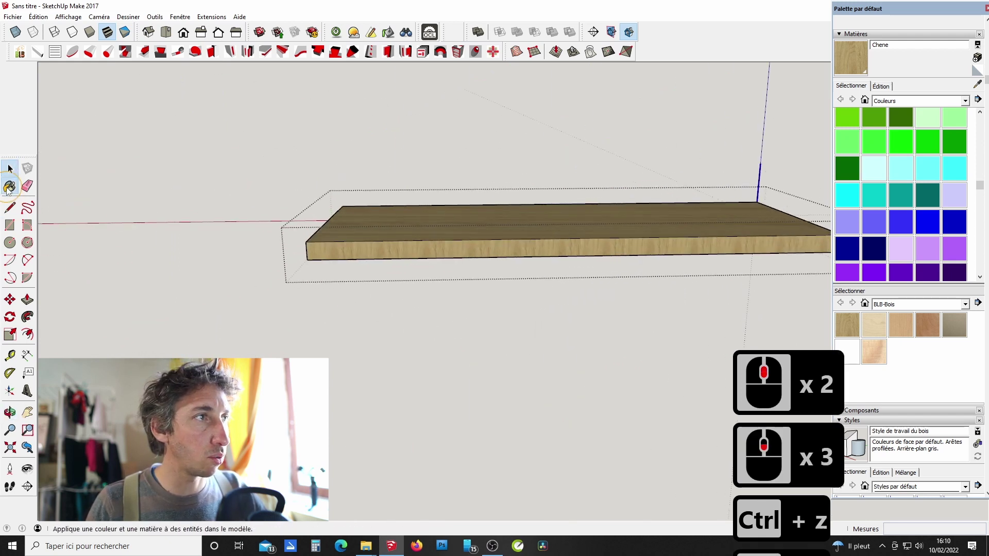
pyautogui.rightClick(530, 248)
pyautogui.moveTo(584, 383)
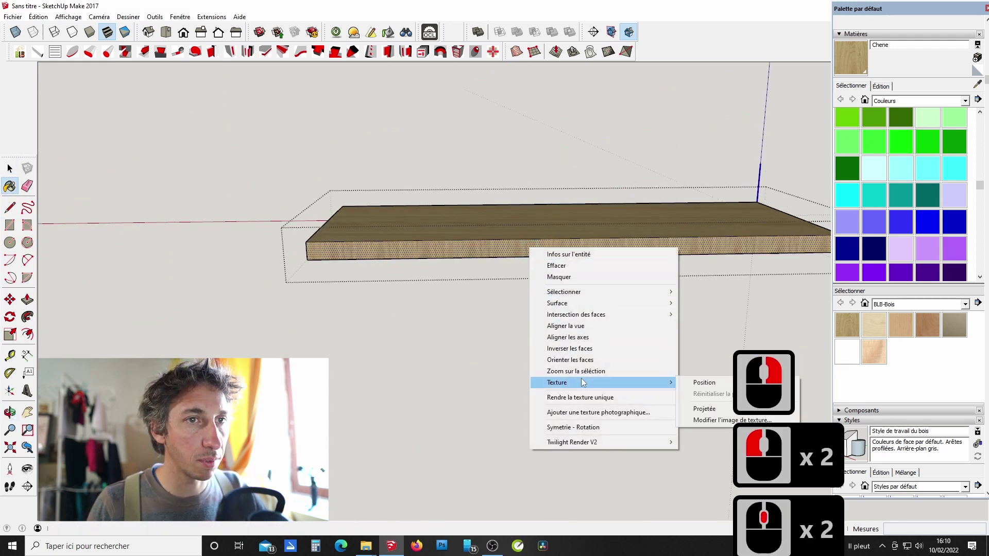
pyautogui.click(704, 382)
pyautogui.moveTo(542, 255); pyautogui.dragTo(498, 349)
pyautogui.moveTo(596, 255); pyautogui.dragTo(707, 248)
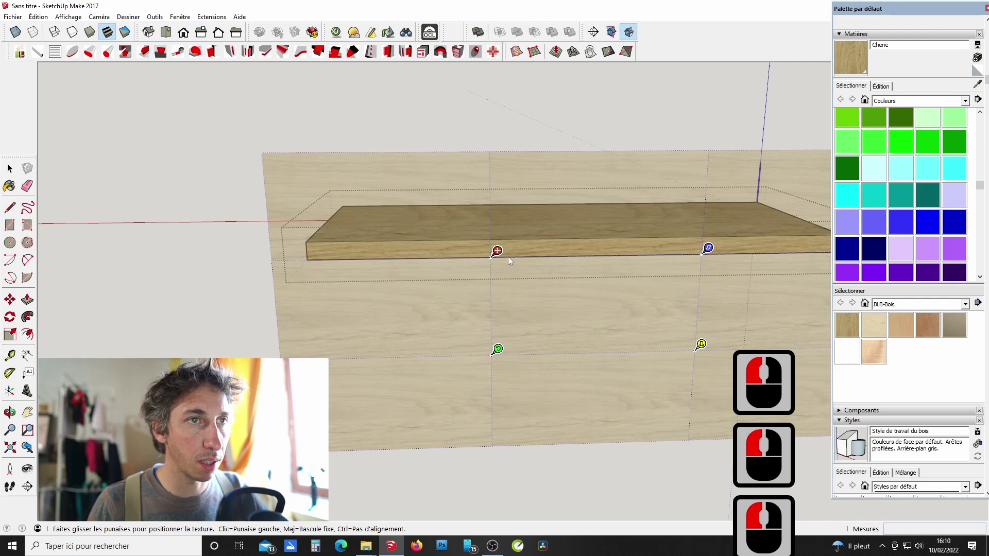
# Shift the rear edge's texture to the board's corner, stretch it over the full length, and leave the component.
pyautogui.moveTo(497, 252); pyautogui.dragTo(294, 267)
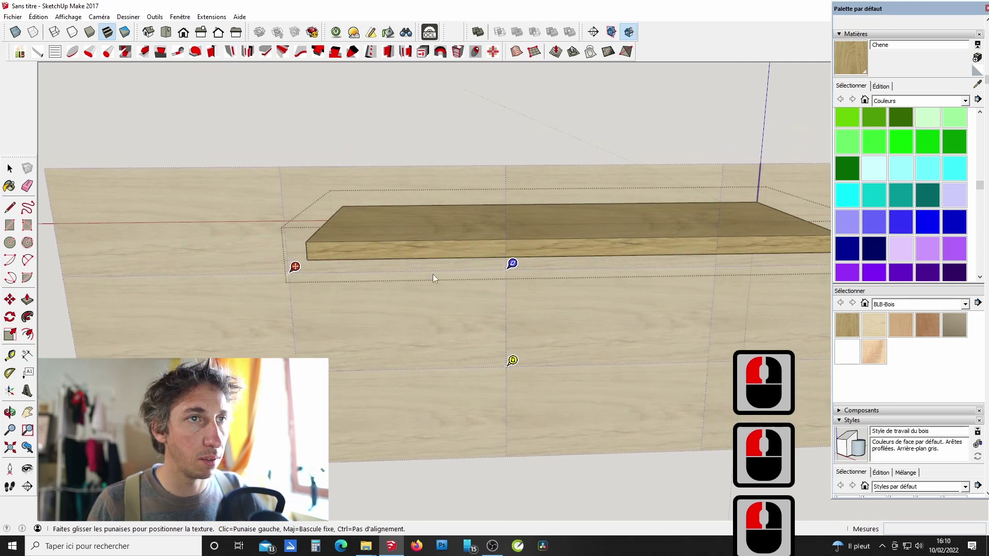
pyautogui.moveTo(520, 274); pyautogui.dragTo(776, 256)
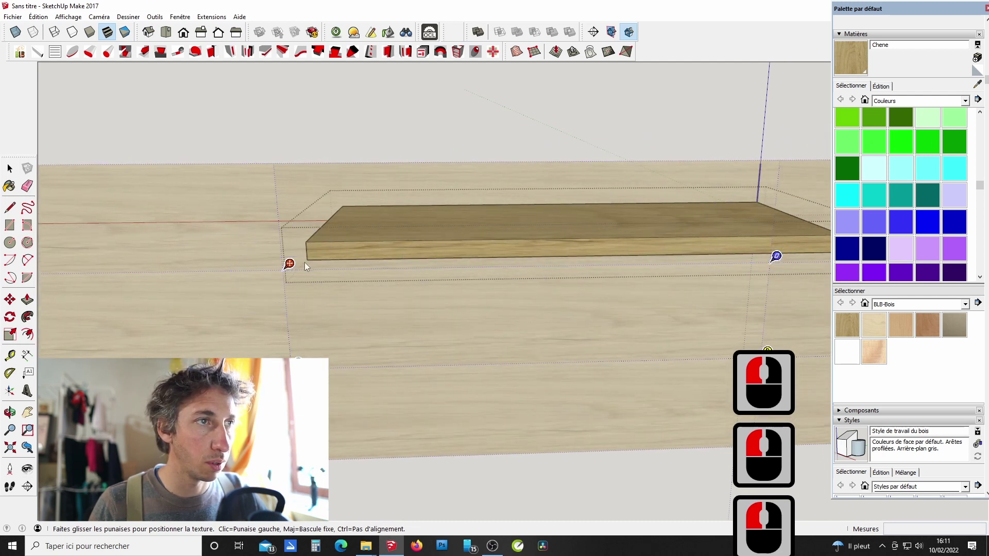
pyautogui.moveTo(289, 263)
pyautogui.mouseDown()
pyautogui.moveTo(320, 263)
pyautogui.moveTo(307, 265)
pyautogui.mouseUp()
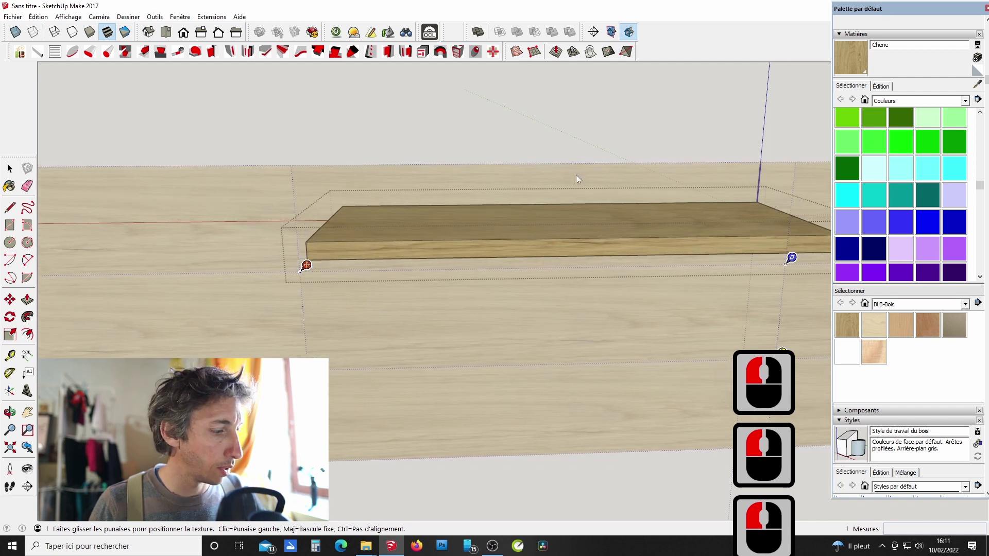
pyautogui.keyDown('shift'); pyautogui.moveTo(576, 175); pyautogui.dragTo(400, 180, button='middle'); pyautogui.keyUp('shift')
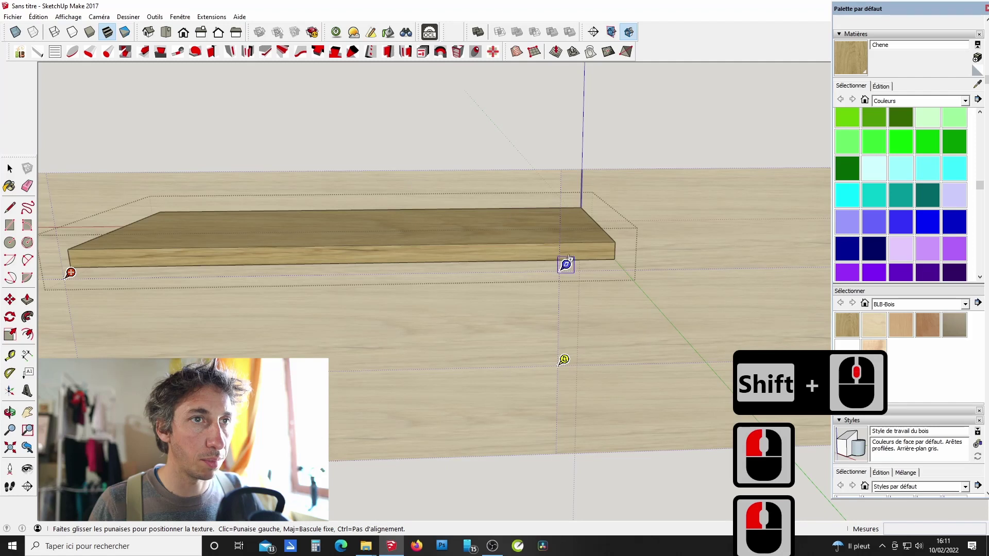
pyautogui.moveTo(560, 266); pyautogui.dragTo(640, 270)
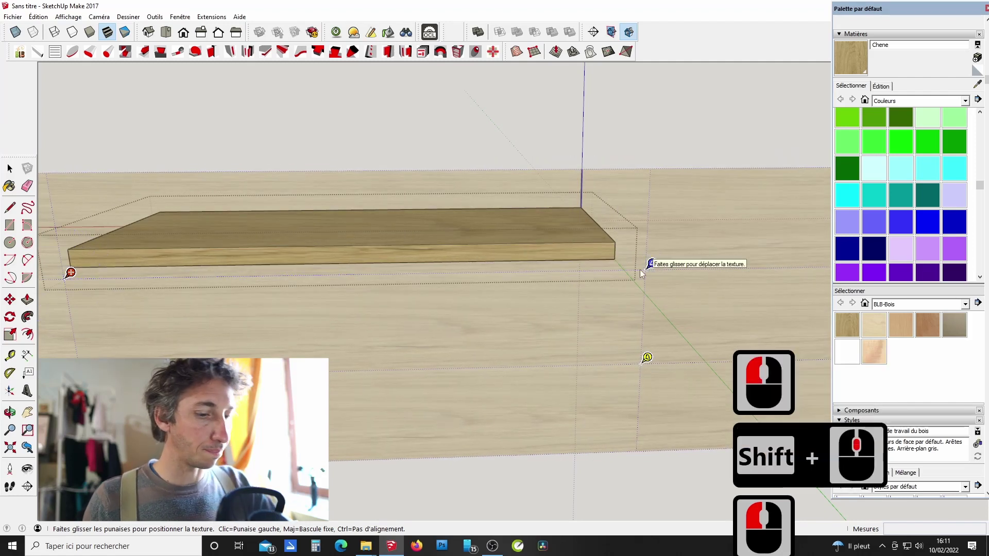
pyautogui.press('Return')
pyautogui.press('space')
pyautogui.click(674, 162)
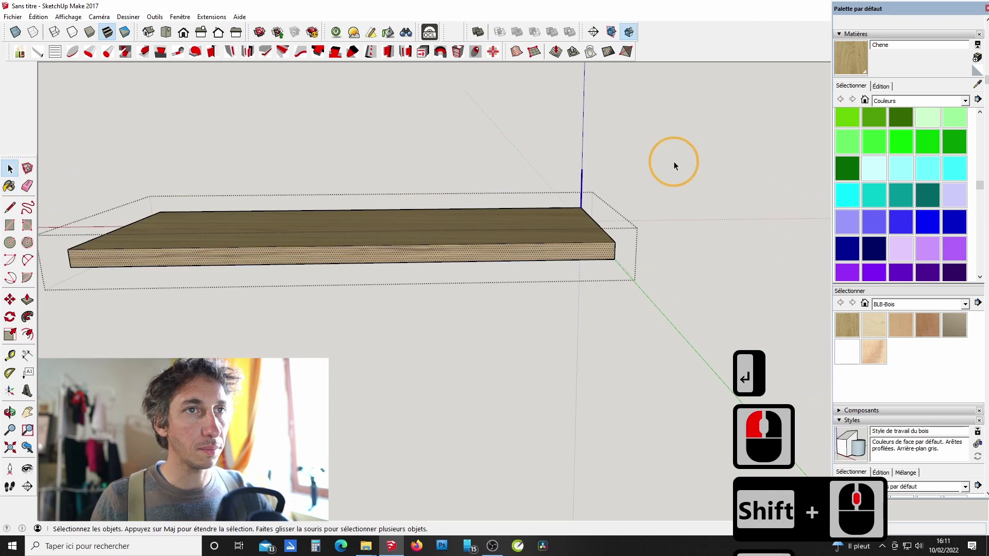
# Examine the oak grain on the board's top face and edges from several angles.
pyautogui.scroll(-6, 543, 231)
pyautogui.scroll(4, 418, 226)
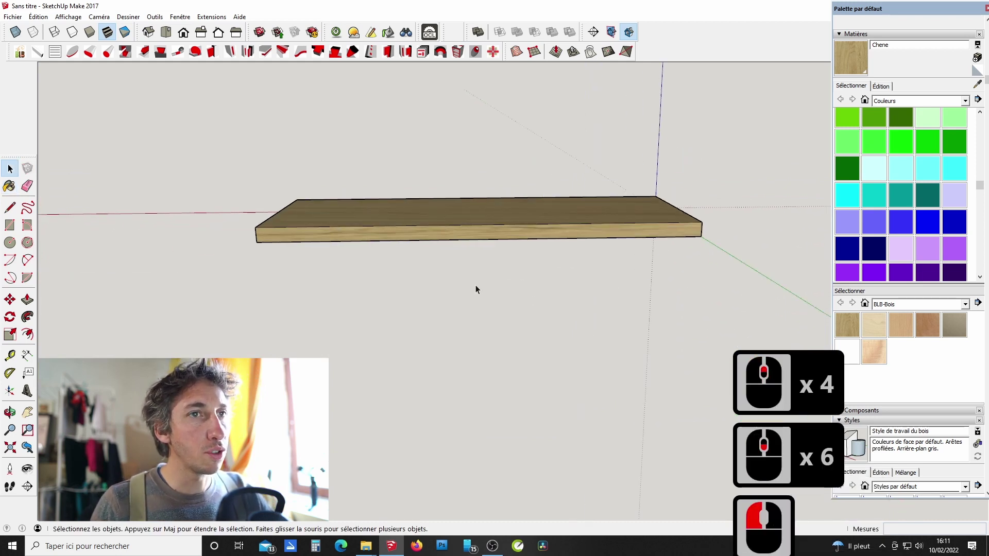
pyautogui.moveTo(421, 230); pyautogui.dragTo(690, 183, button='middle')
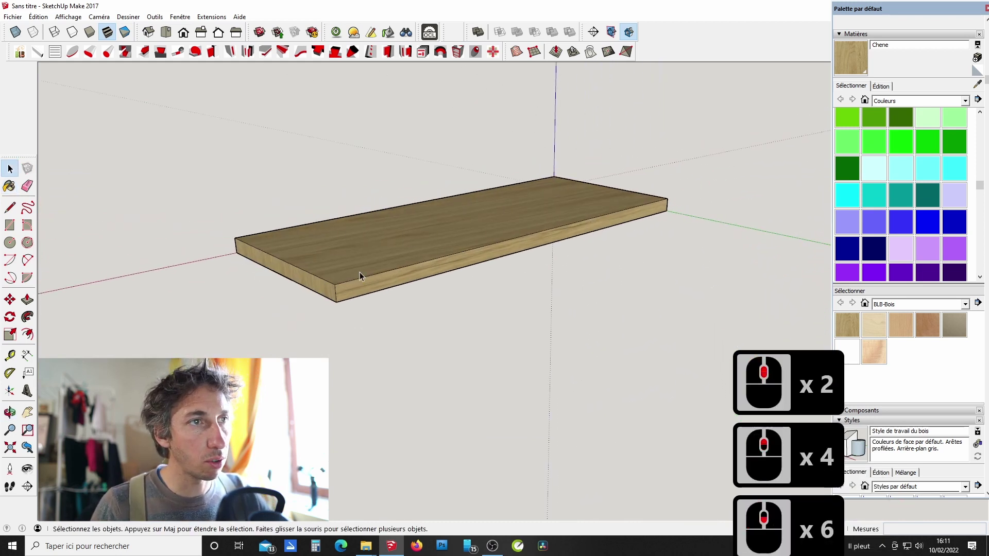
pyautogui.moveTo(360, 274); pyautogui.dragTo(424, 520, button='middle')
pyautogui.moveTo(477, 341); pyautogui.dragTo(397, 218, button='middle')
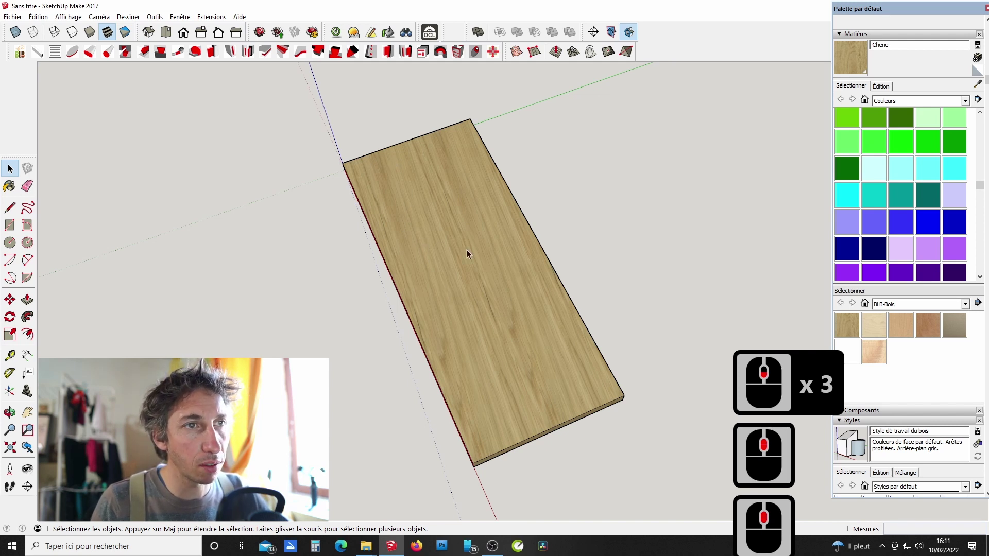
pyautogui.moveTo(479, 341); pyautogui.dragTo(541, 346, button='middle')
pyautogui.scroll(9, 515, 357)
pyautogui.middleClick(543, 349)
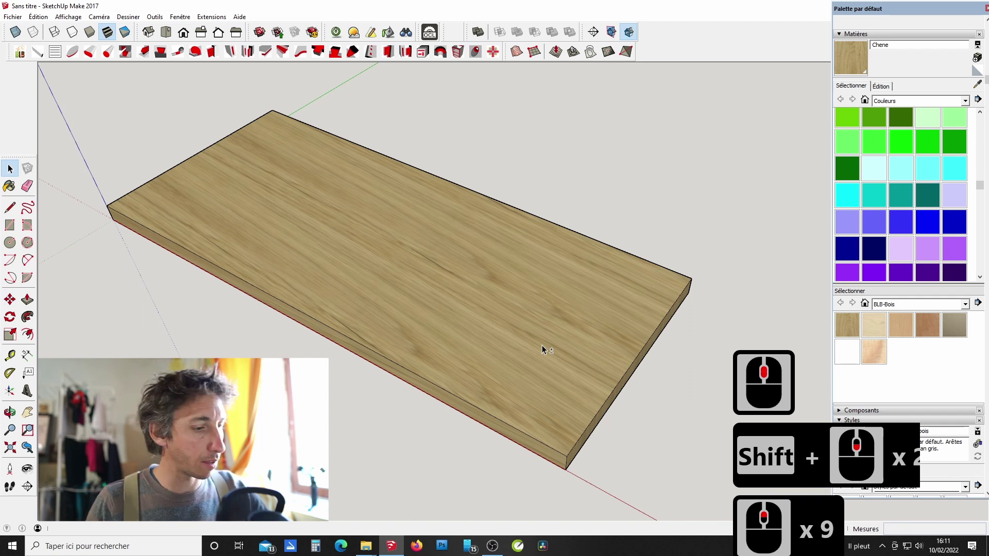
pyautogui.scroll(-4, 447, 336)
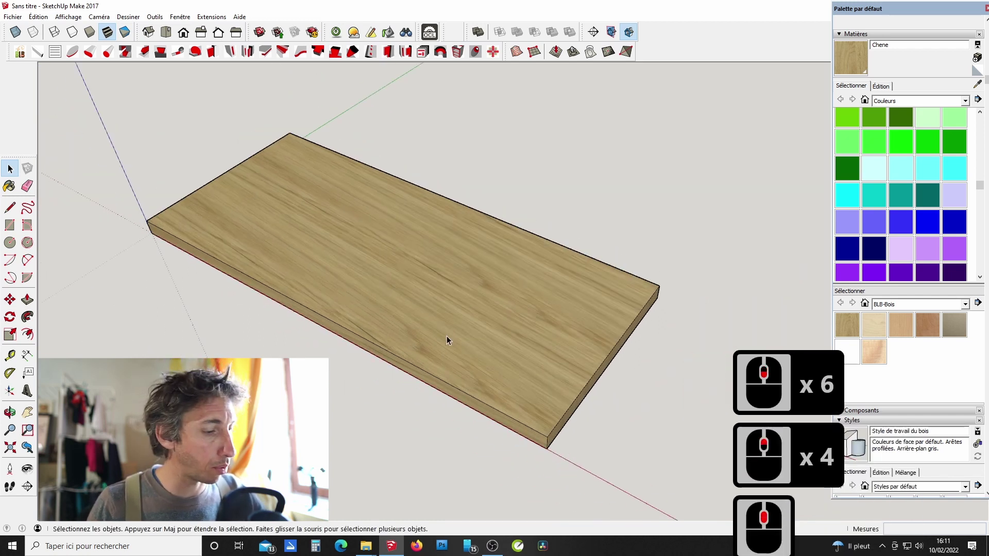
pyautogui.scroll(6, 446, 335)
pyautogui.scroll(-5, 434, 323)
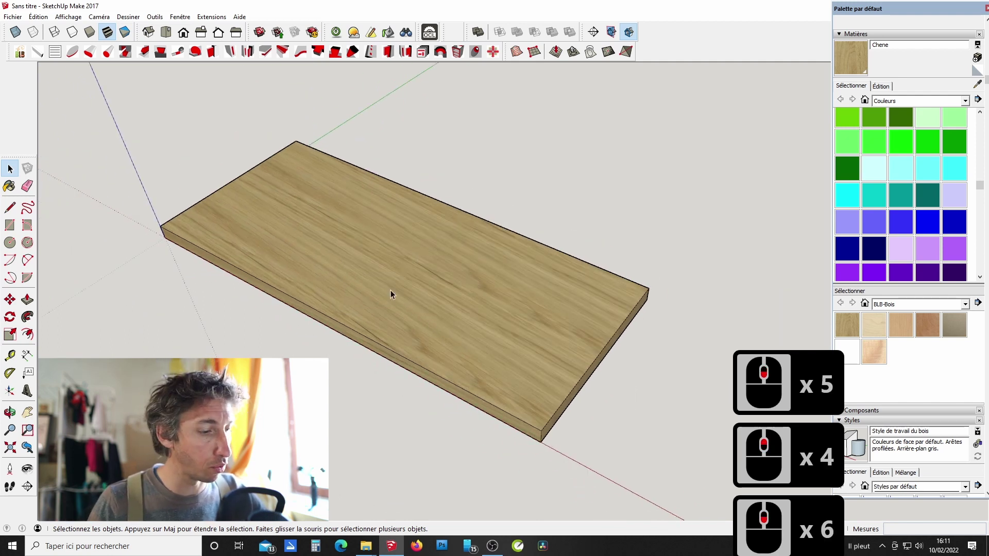
# Inside the plateau component, draw three roughly lengthwise lines across the top face, each about 1200 mm long, dividing it into strips.
pyautogui.press('t')
pyautogui.press('space')
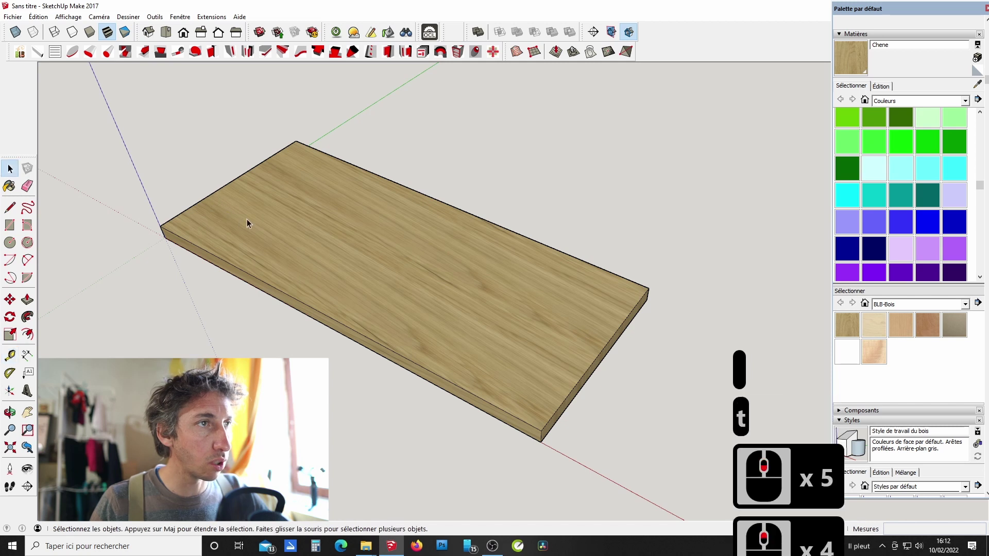
pyautogui.doubleClick(246, 218)
pyautogui.press('m')
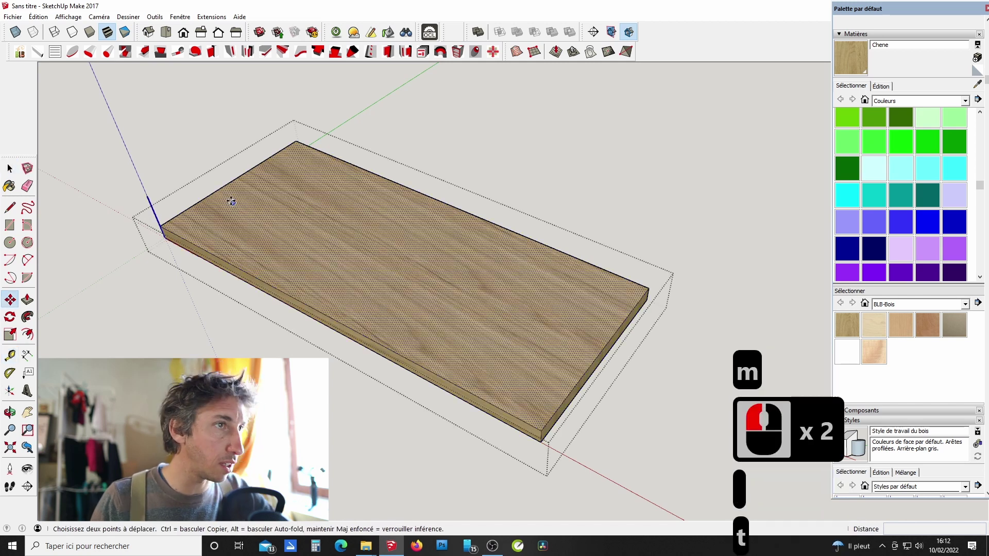
pyautogui.press('l')
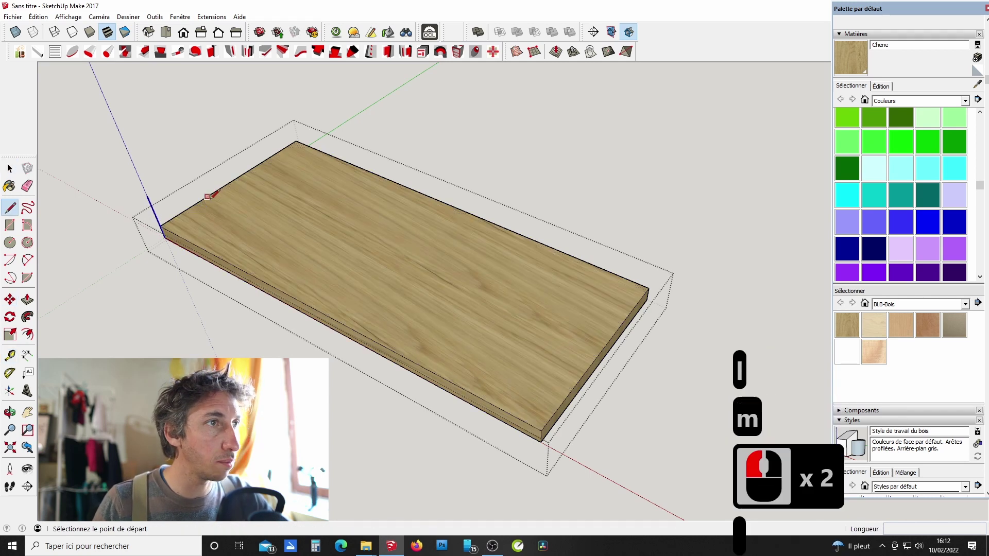
pyautogui.click(205, 197)
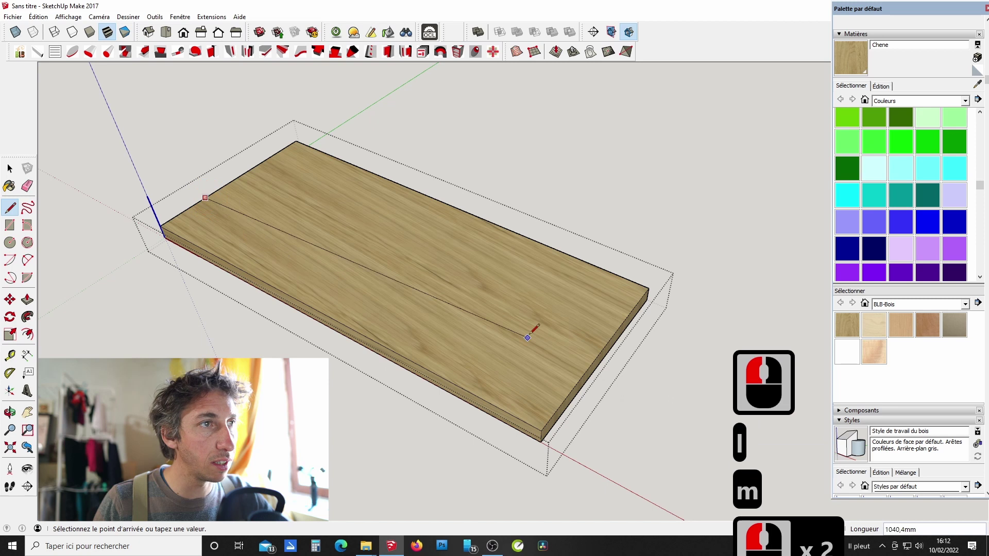
pyautogui.click(586, 370)
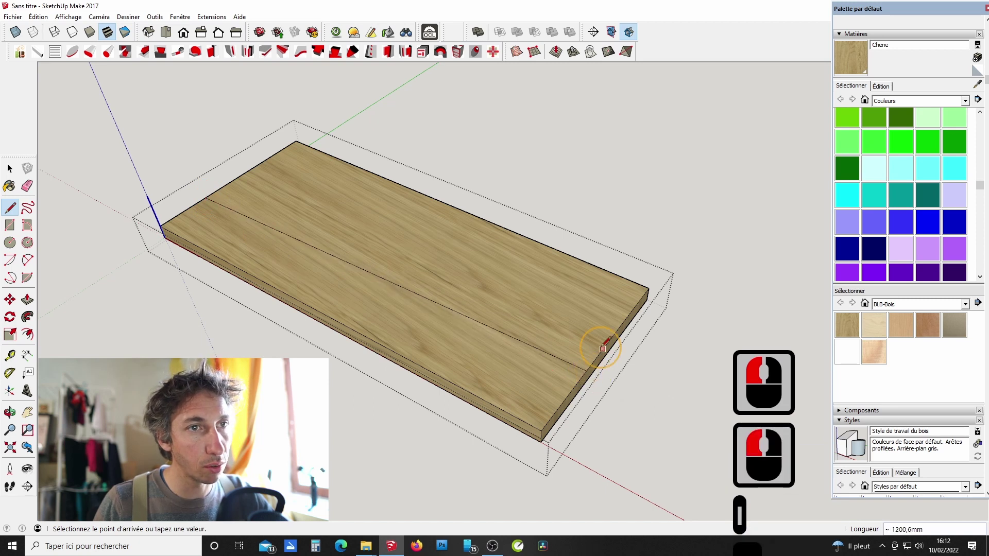
pyautogui.click(260, 163)
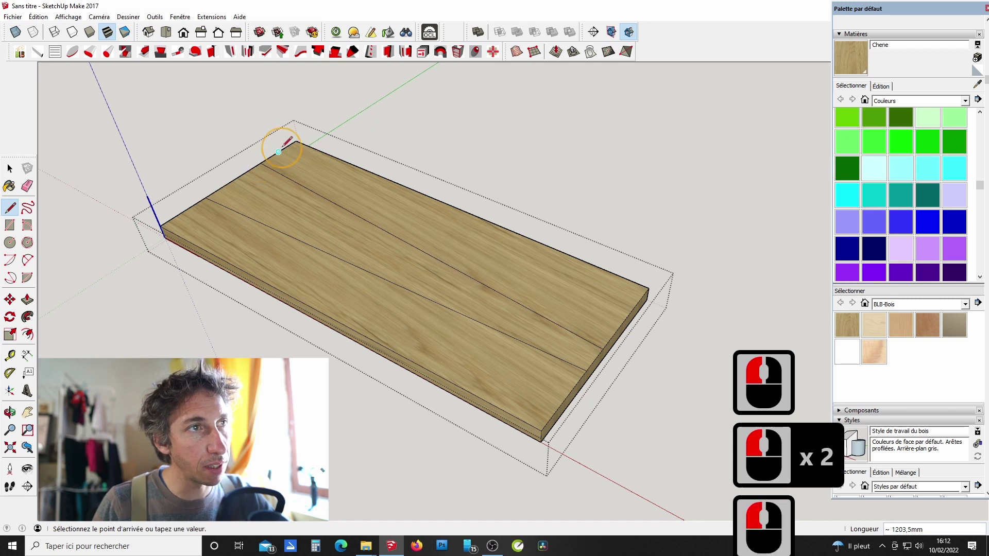
pyautogui.click(278, 152)
pyautogui.click(642, 297)
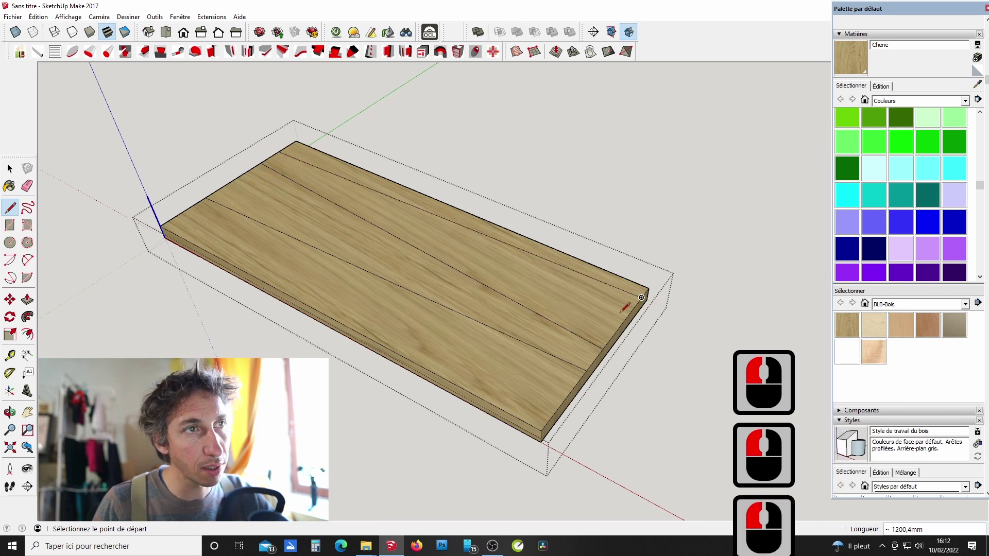
pyautogui.press('space')
# Apply the Chene material to the second strip of the top face, counting from the front edge.
pyautogui.scroll(3, 360, 345)
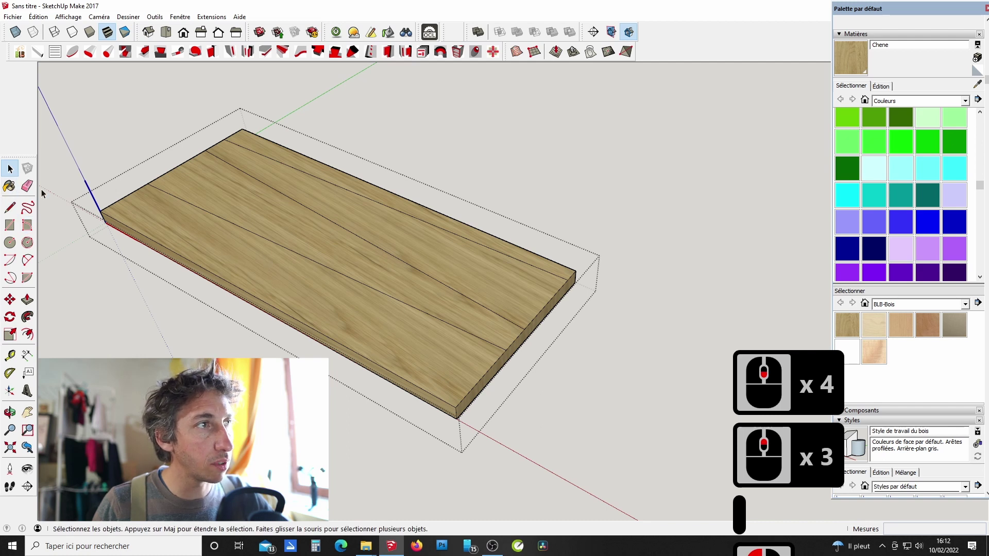
pyautogui.click(9, 186)
pyautogui.rightClick(181, 221)
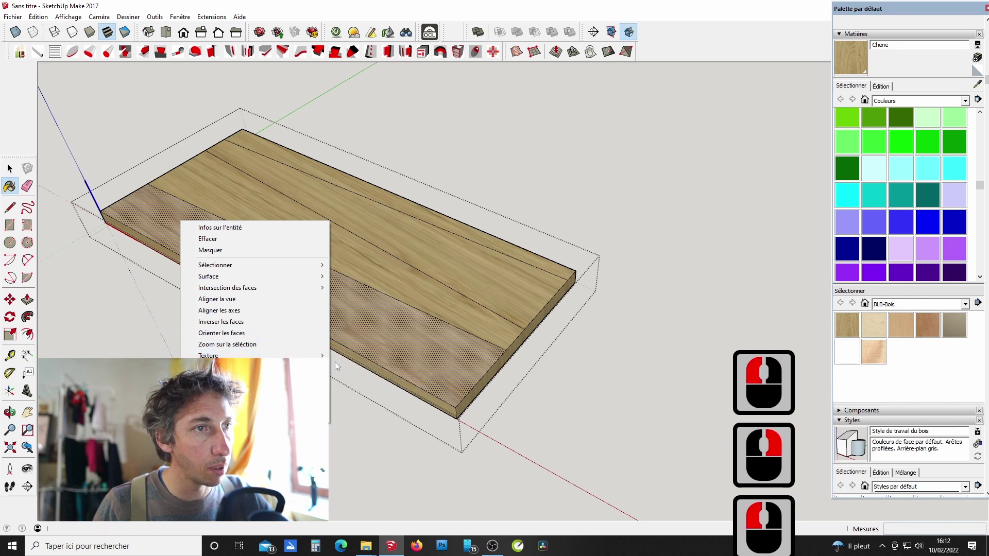
pyautogui.click(364, 268)
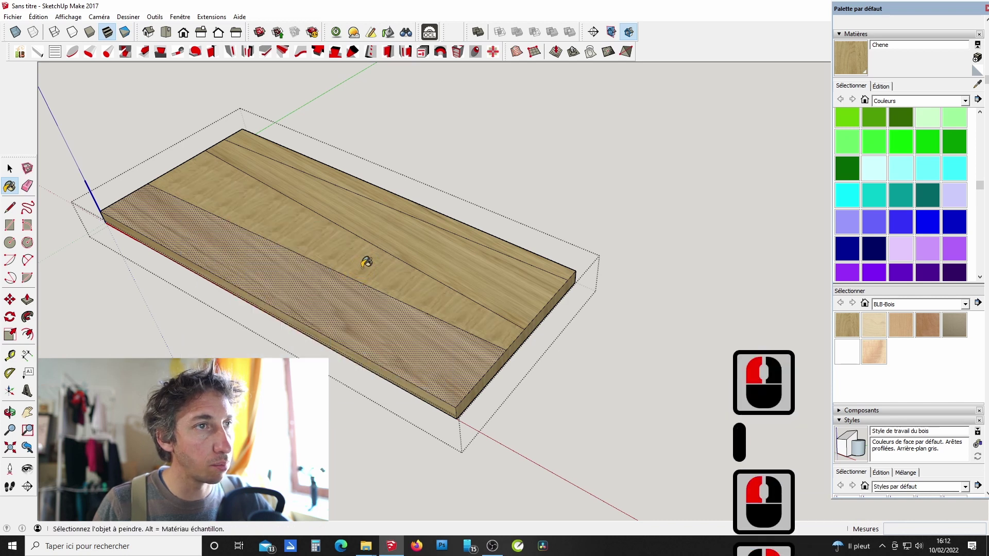
# Rotate and stretch the second strip's texture so its grain follows the board's length.
pyautogui.rightClick(362, 267)
pyautogui.moveTo(432, 404)
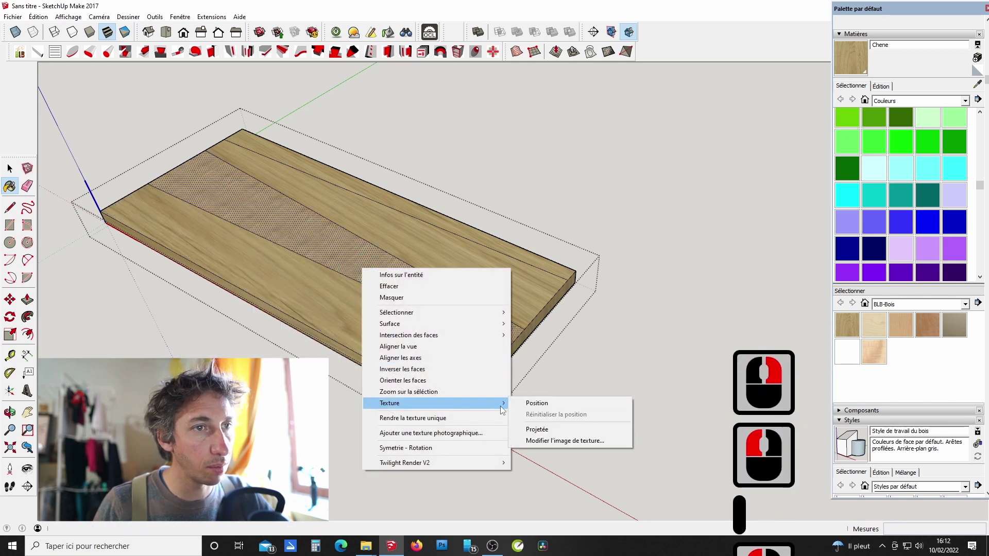
pyautogui.click(537, 402)
pyautogui.moveTo(386, 278); pyautogui.dragTo(391, 166)
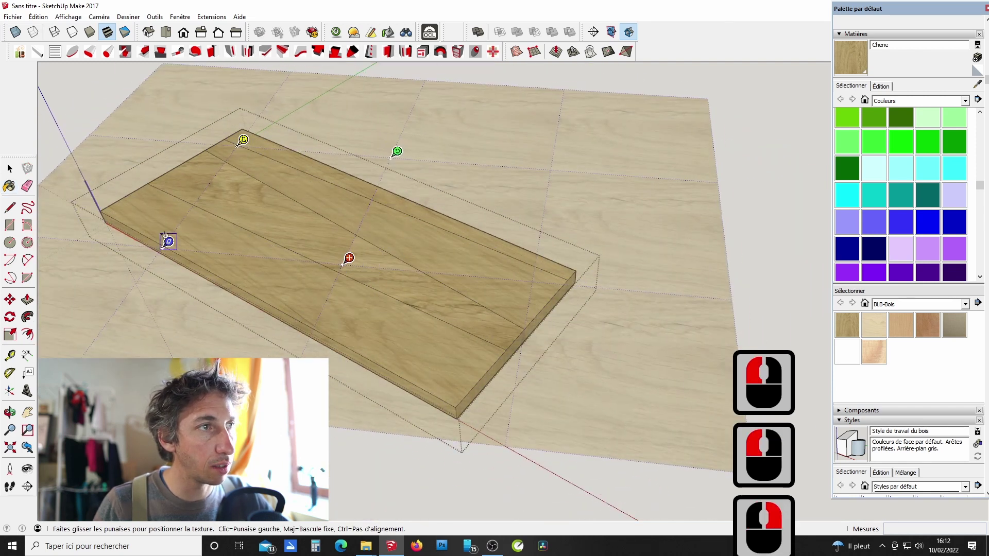
pyautogui.moveTo(168, 242); pyautogui.dragTo(81, 123)
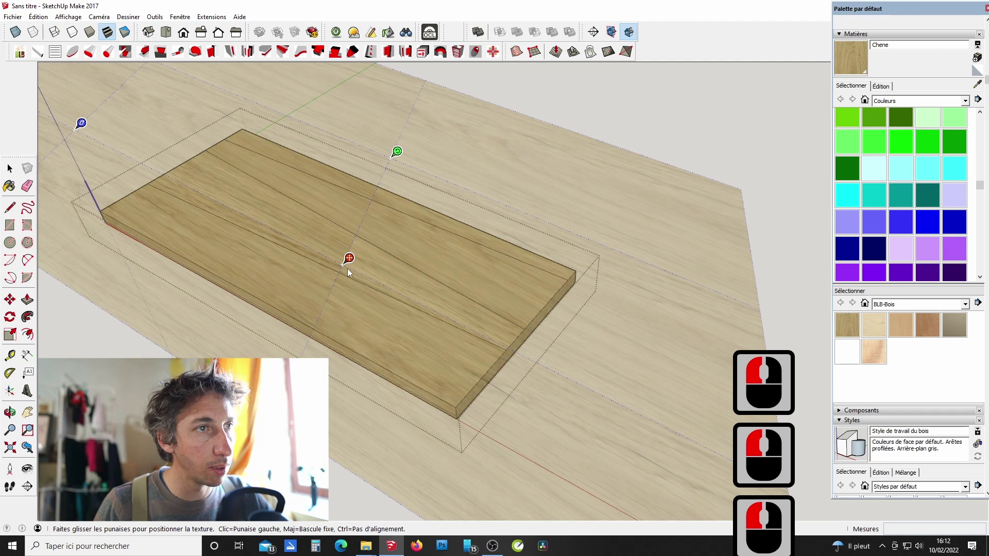
# Shift, stretch and slightly rotate the second strip's texture to vary its grain from the neighbouring strips, then accept the placement.
pyautogui.moveTo(349, 258); pyautogui.dragTo(524, 367)
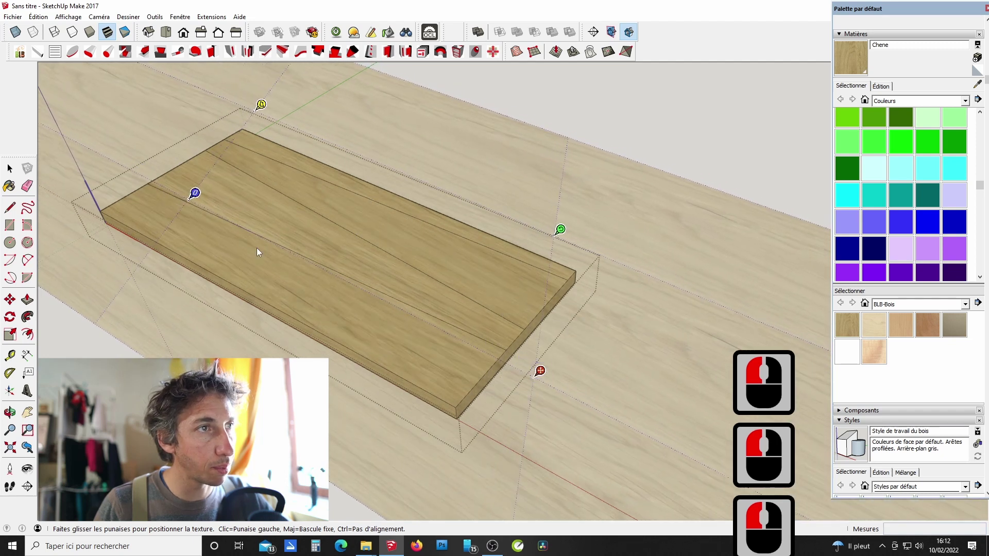
pyautogui.moveTo(187, 192); pyautogui.dragTo(104, 144)
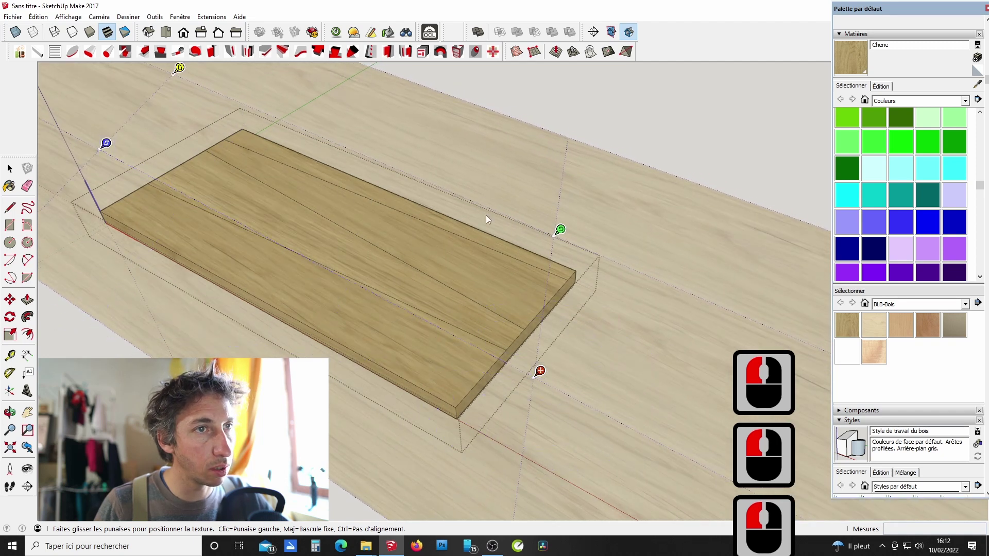
pyautogui.moveTo(560, 229); pyautogui.dragTo(576, 248)
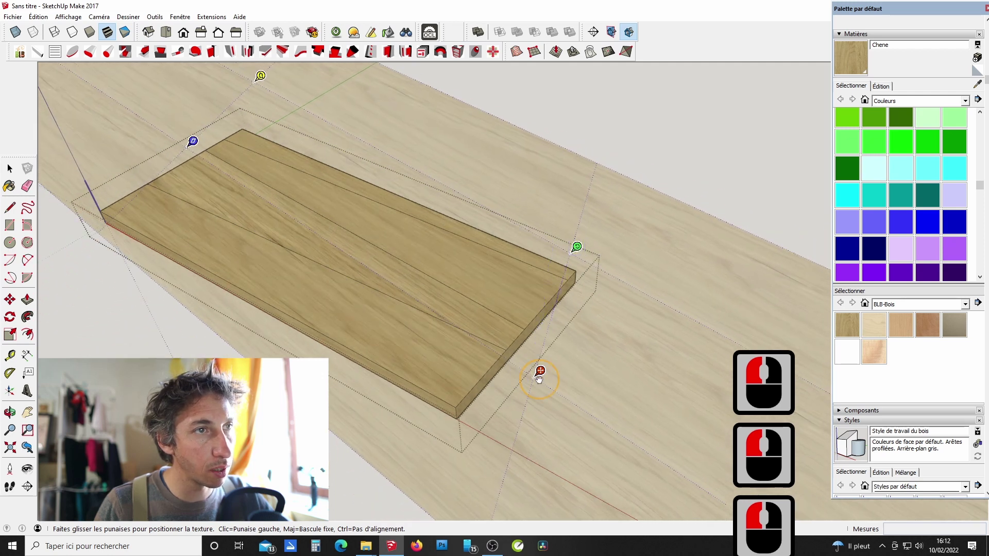
pyautogui.moveTo(539, 378); pyautogui.dragTo(563, 346)
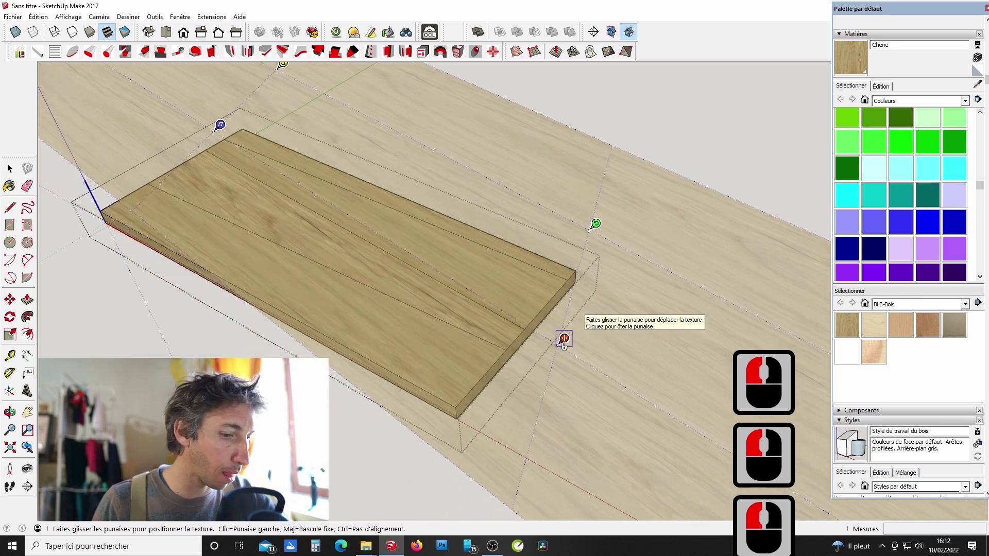
pyautogui.press('Return')
# Reopen the plateau component for editing.
pyautogui.moveTo(555, 202); pyautogui.dragTo(412, 292, button='middle')
pyautogui.scroll(3, 420, 273)
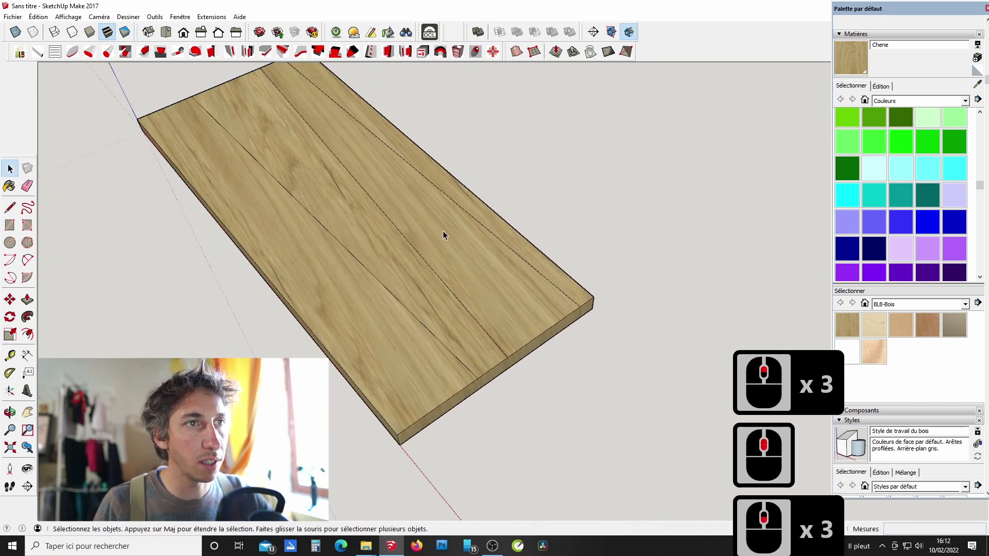
pyautogui.rightClick(443, 232)
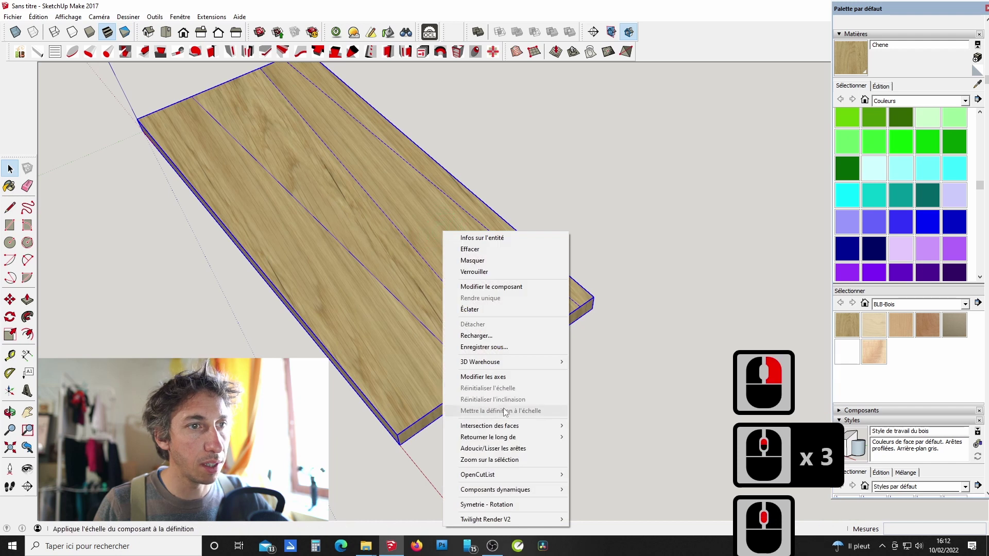
pyautogui.click(371, 189)
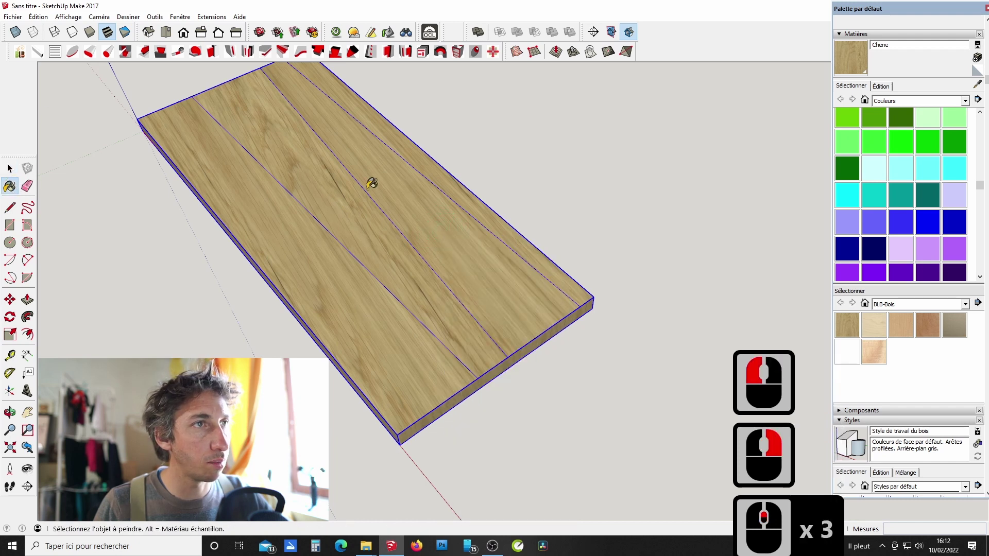
pyautogui.doubleClick(413, 200)
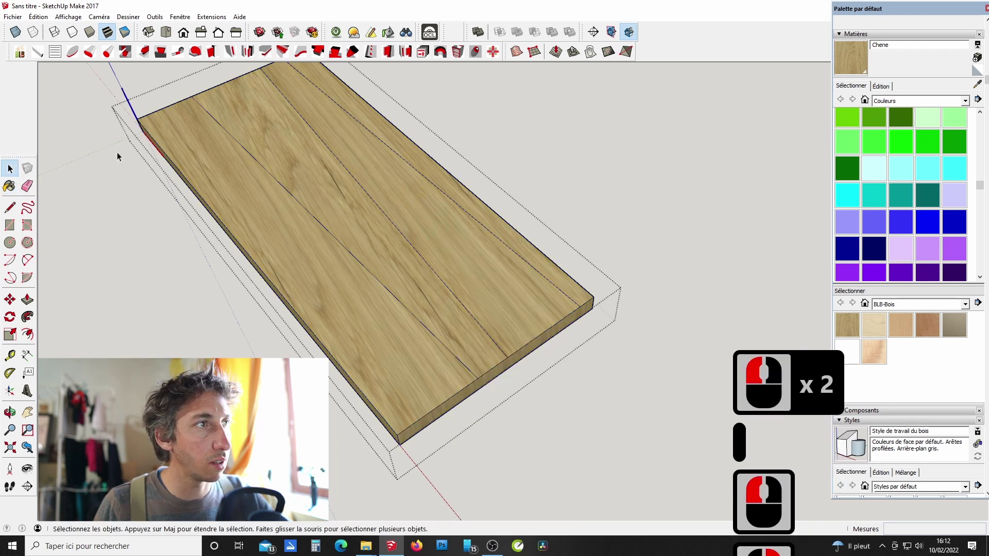
# Rotate, stretch and skew the Chene texture on the third strip from the front edge to vary its grain, then close the component.
pyautogui.rightClick(392, 193)
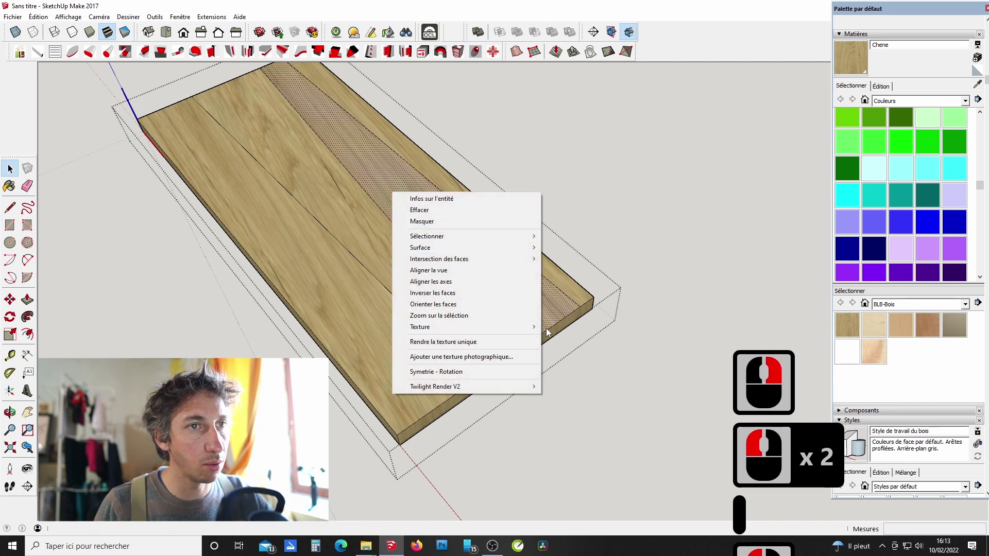
pyautogui.moveTo(516, 327)
pyautogui.click(567, 326)
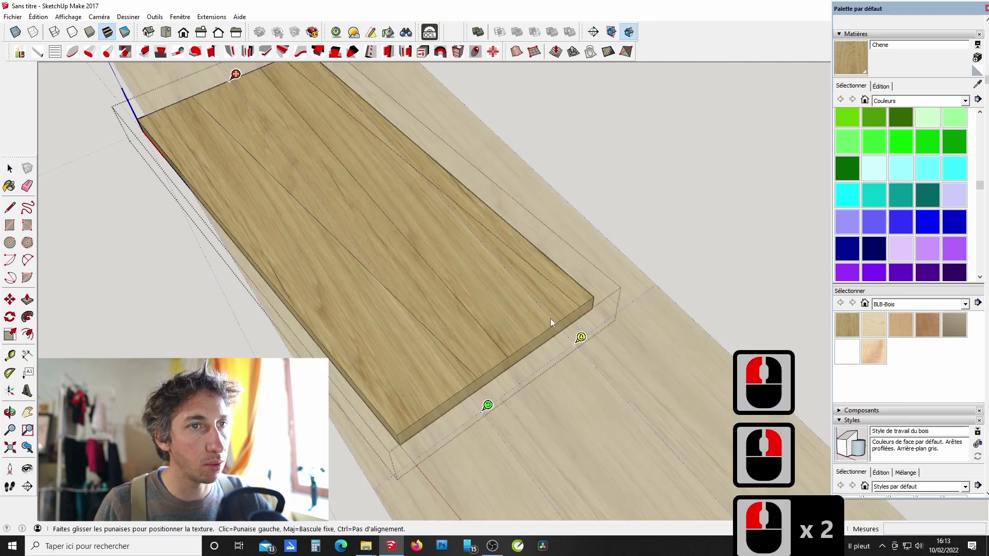
pyautogui.scroll(-4, 569, 342)
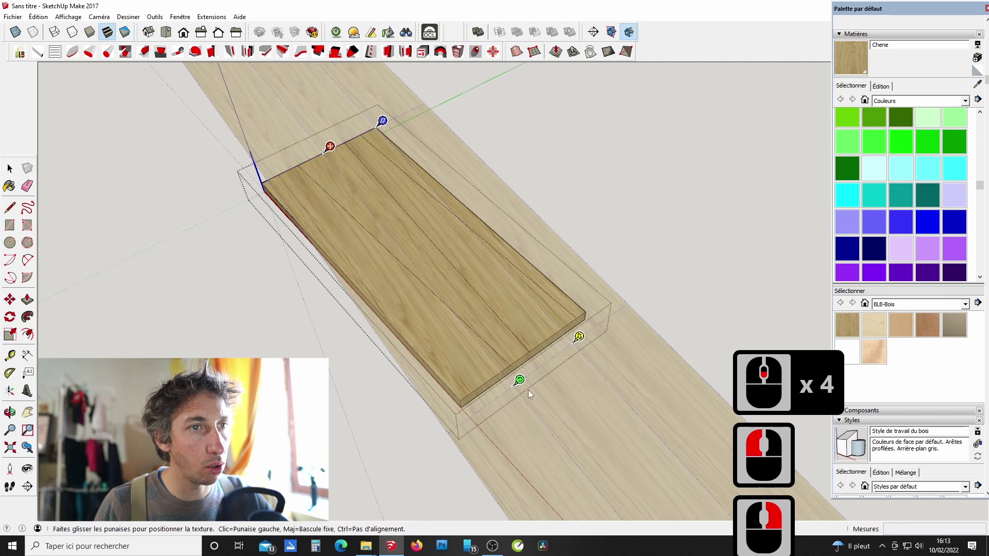
pyautogui.moveTo(519, 380); pyautogui.dragTo(576, 316)
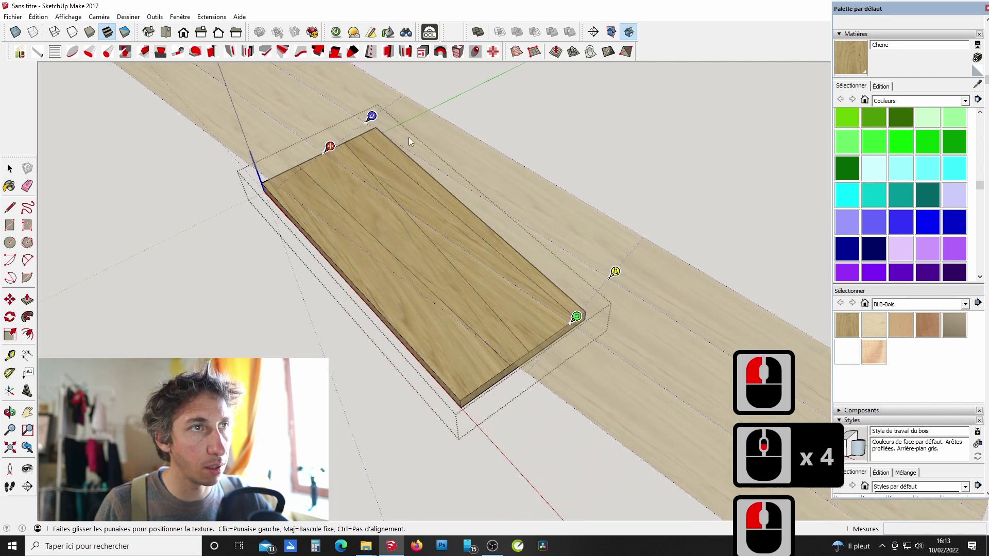
pyautogui.moveTo(370, 116); pyautogui.dragTo(341, 79)
pyautogui.moveTo(576, 316); pyautogui.dragTo(541, 365)
pyautogui.press('Return')
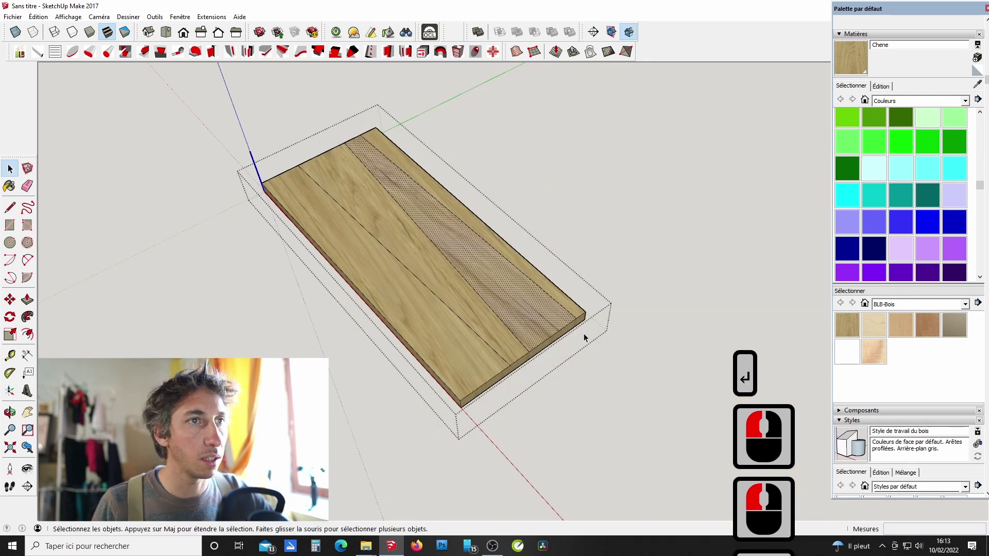
pyautogui.click(609, 232)
# Examine the grain variation between the board's strips from close up and from a distance.
pyautogui.scroll(-2, 541, 278)
pyautogui.scroll(-2, 542, 278)
pyautogui.moveTo(503, 311); pyautogui.dragTo(292, 269, button='middle')
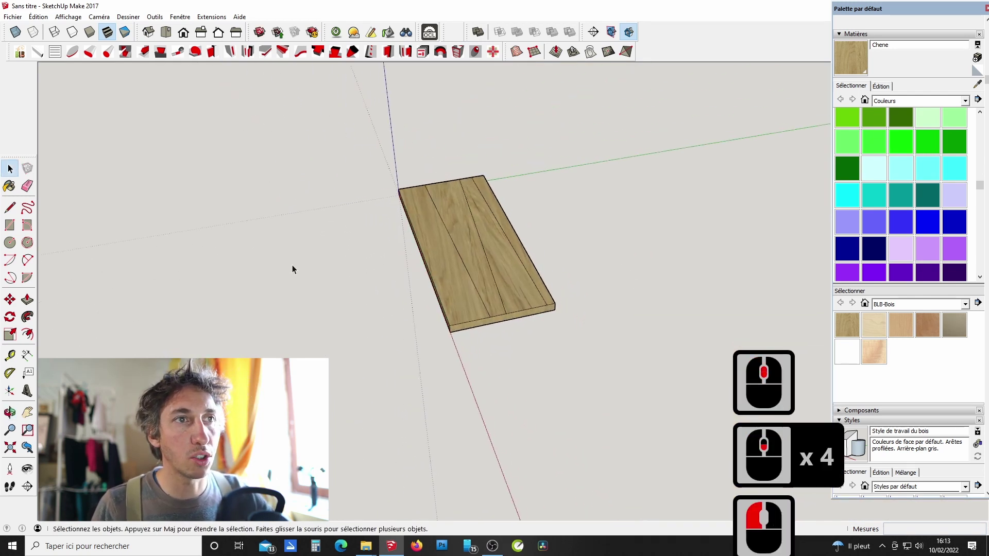
pyautogui.moveTo(407, 288); pyautogui.dragTo(446, 289, button='middle')
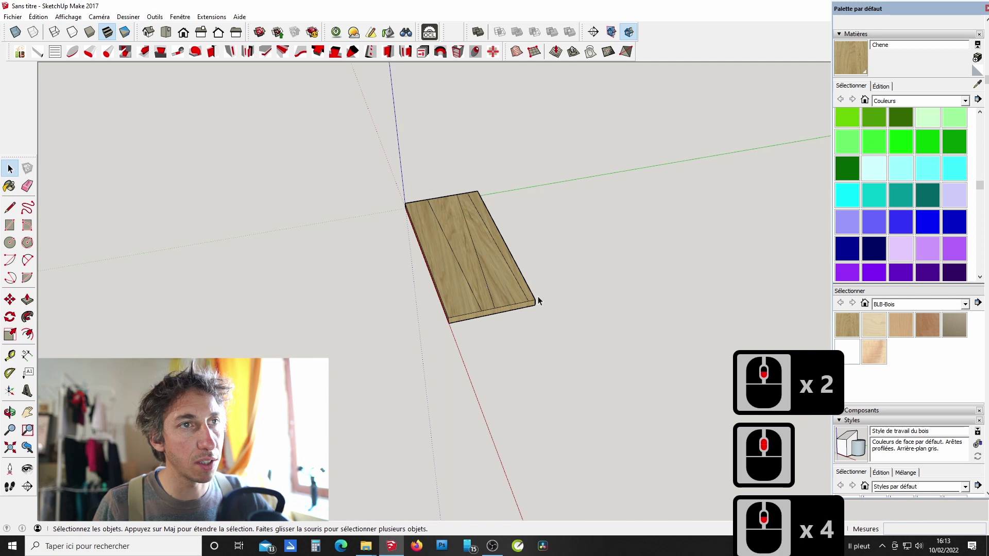
pyautogui.scroll(3, 478, 279)
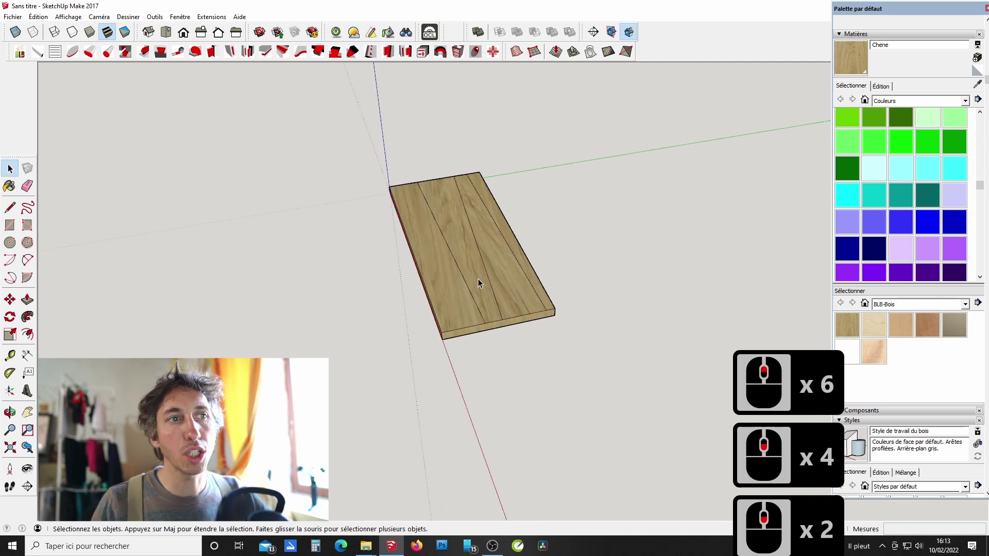
pyautogui.scroll(4, 434, 298)
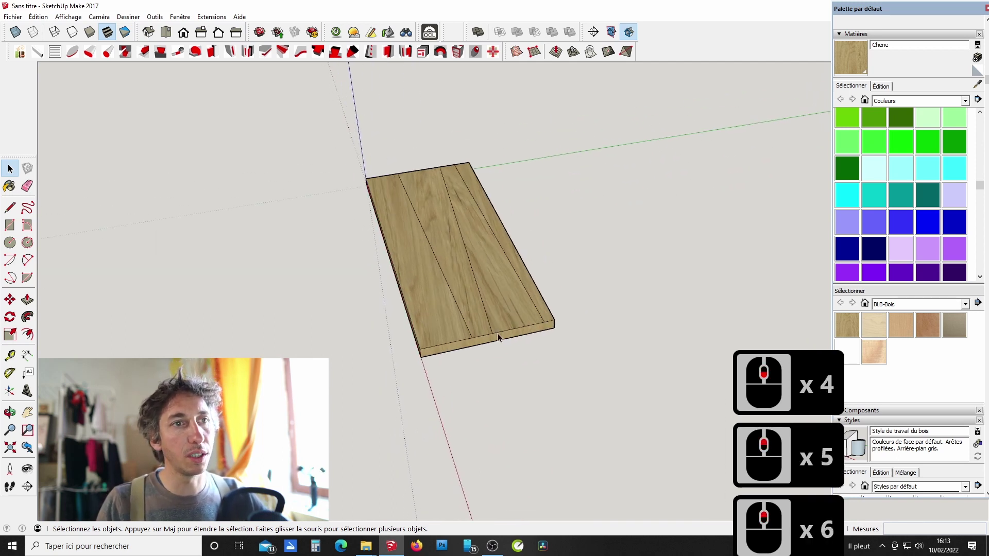
pyautogui.scroll(10, 474, 280)
pyautogui.scroll(-7, 457, 263)
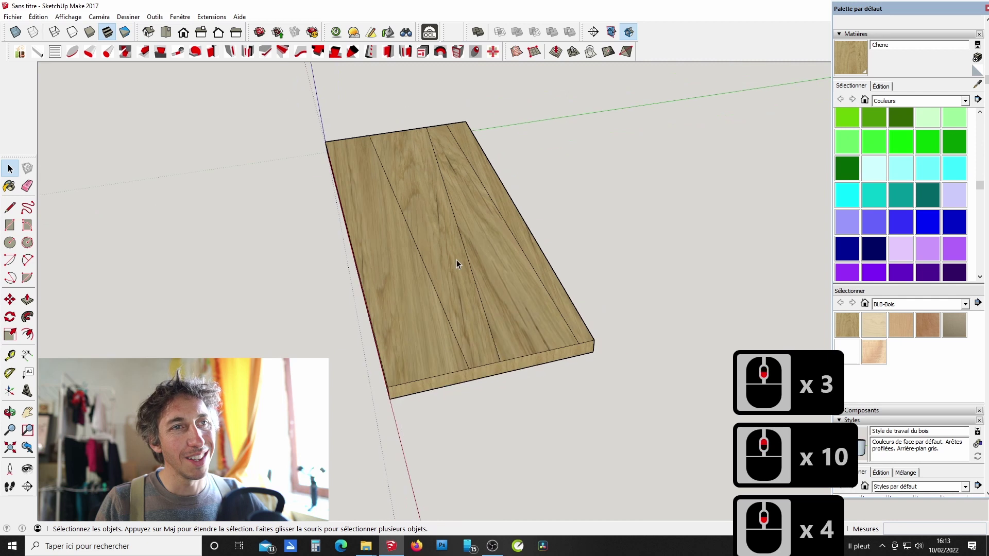
# Delete the textured plateau board from the model.
pyautogui.click(509, 278)
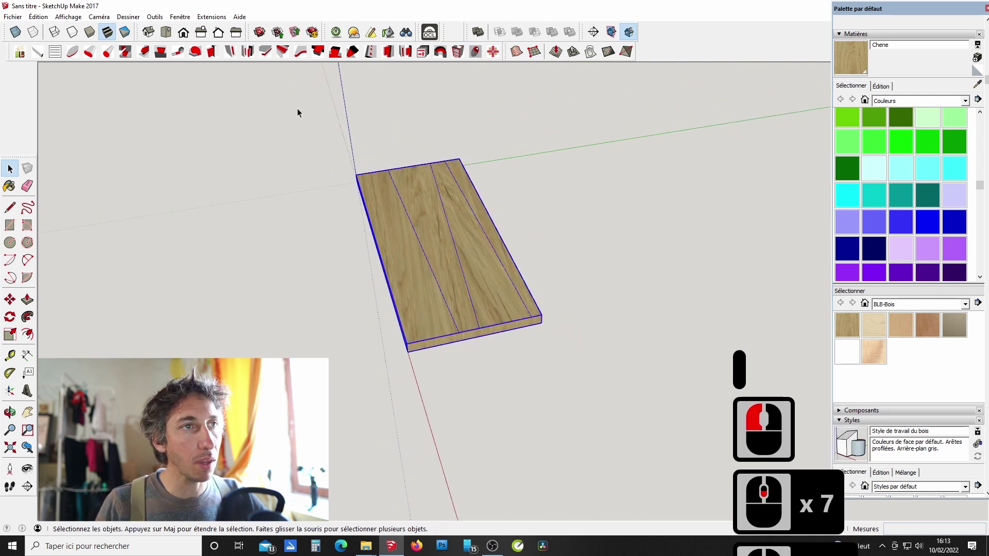
pyautogui.moveTo(297, 108); pyautogui.dragTo(636, 425)
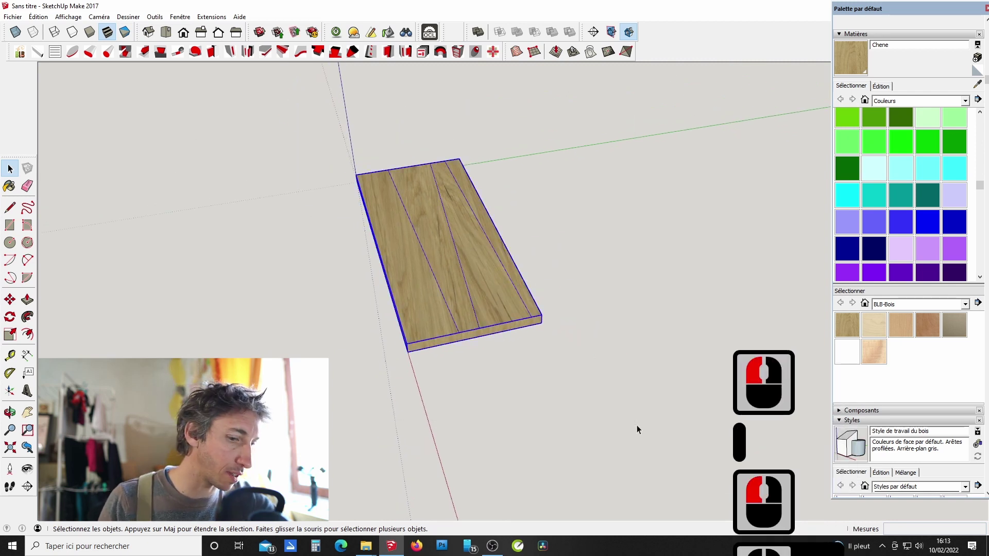
pyautogui.press('Delete')
# Draw a freehand rectangle on the ground plane from the origin and extrude it to a 40 mm thick board.
pyautogui.press('r')
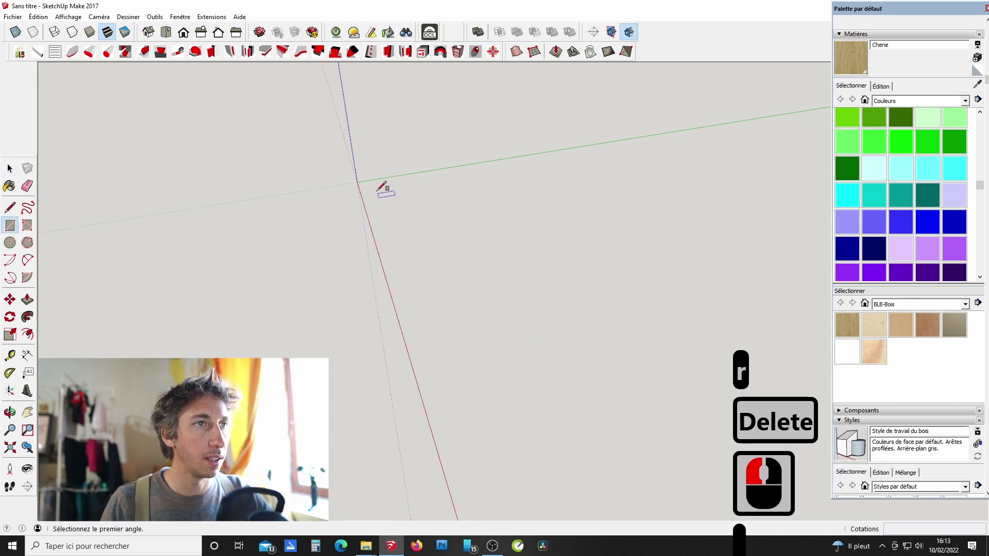
pyautogui.click(357, 182)
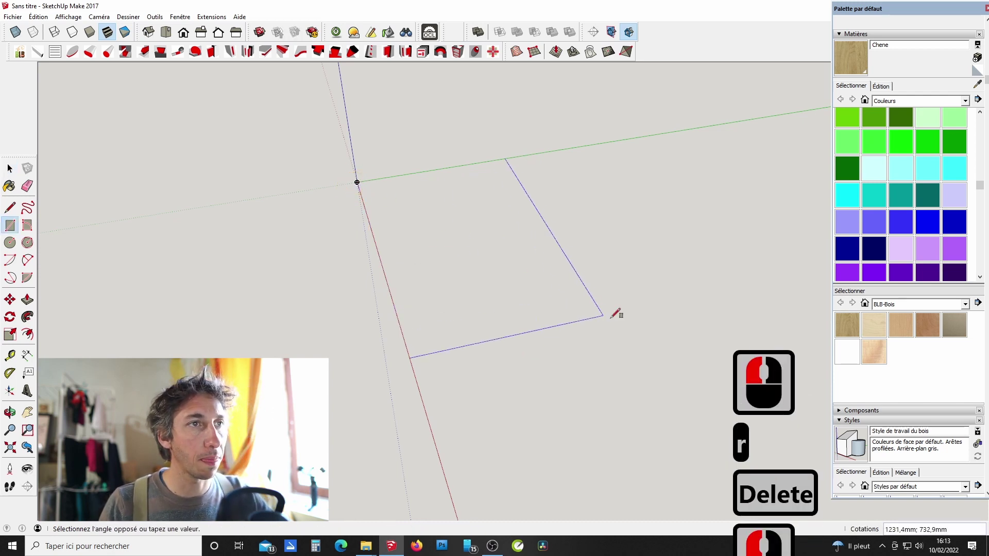
pyautogui.click(616, 377)
pyautogui.press('p')
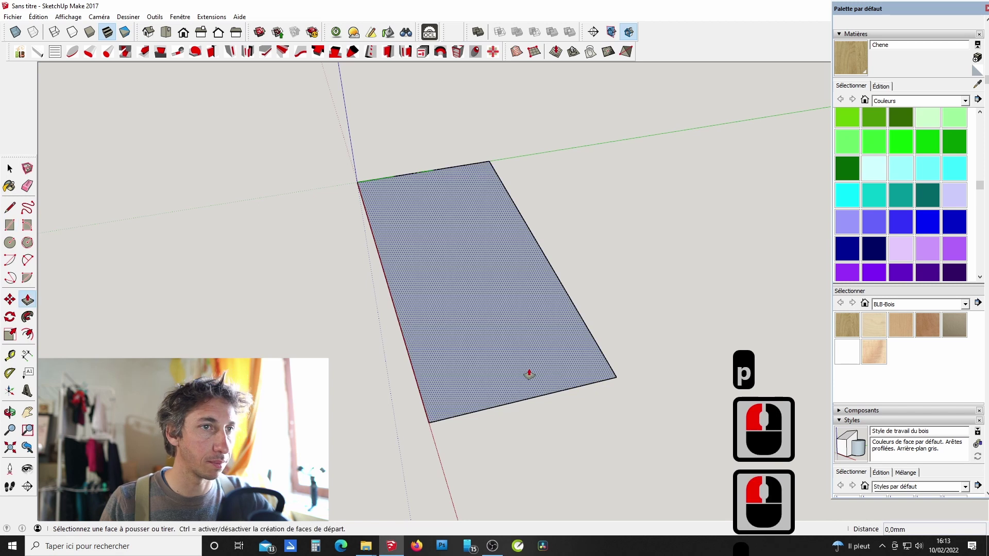
pyautogui.click(528, 372)
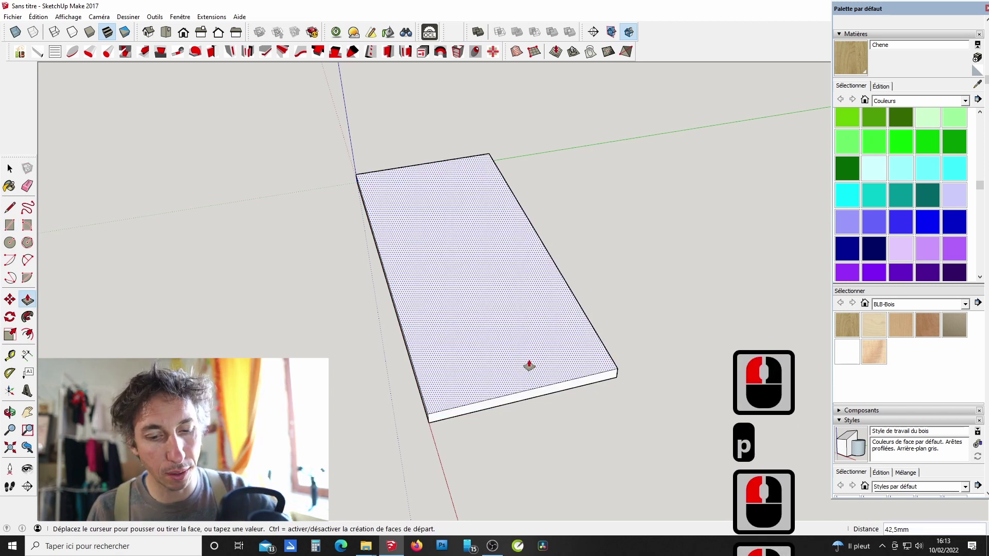
pyautogui.write('40')
pyautogui.press('Return')
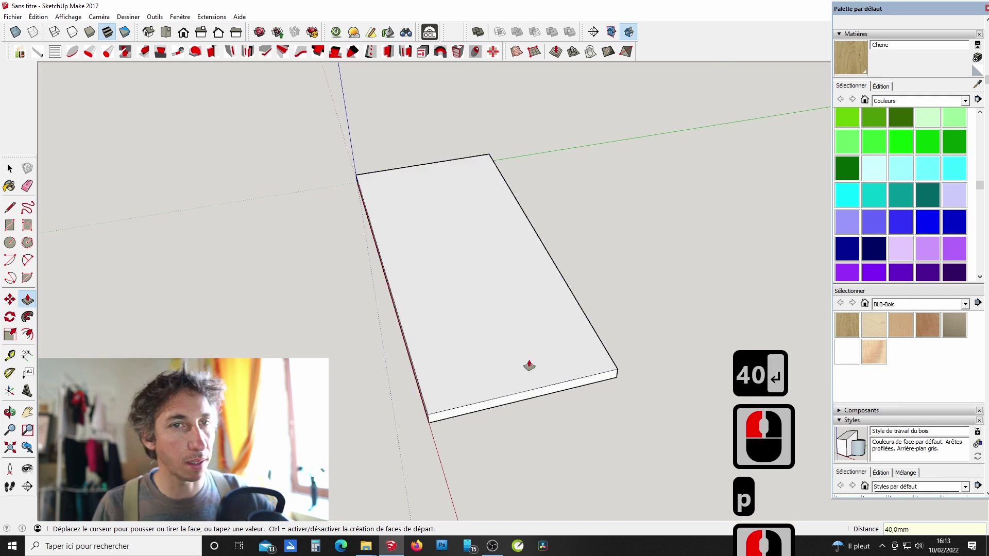
# Turn the whole board into a component named plateau, replacing the existing definition of that name.
pyautogui.press('space')
pyautogui.tripleClick(527, 363)
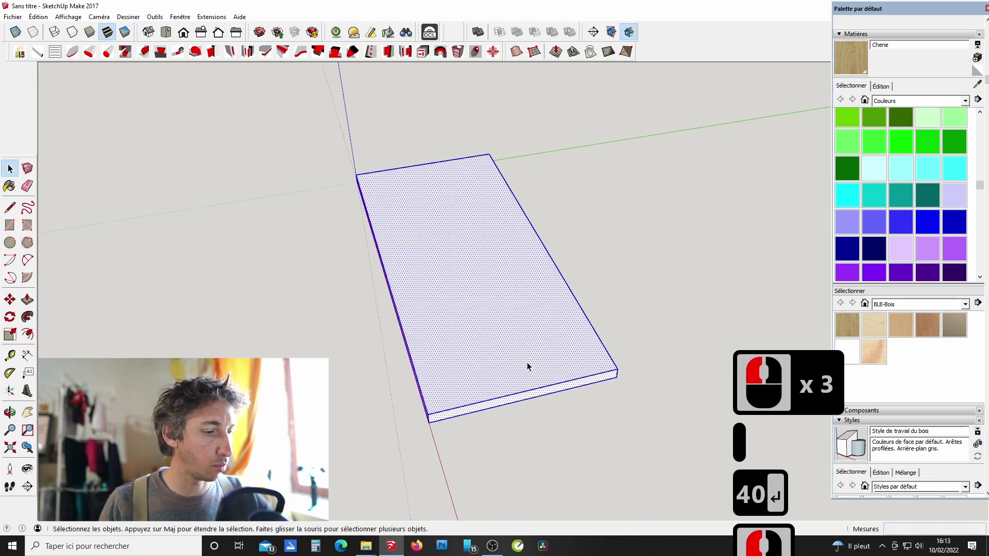
pyautogui.press('g')
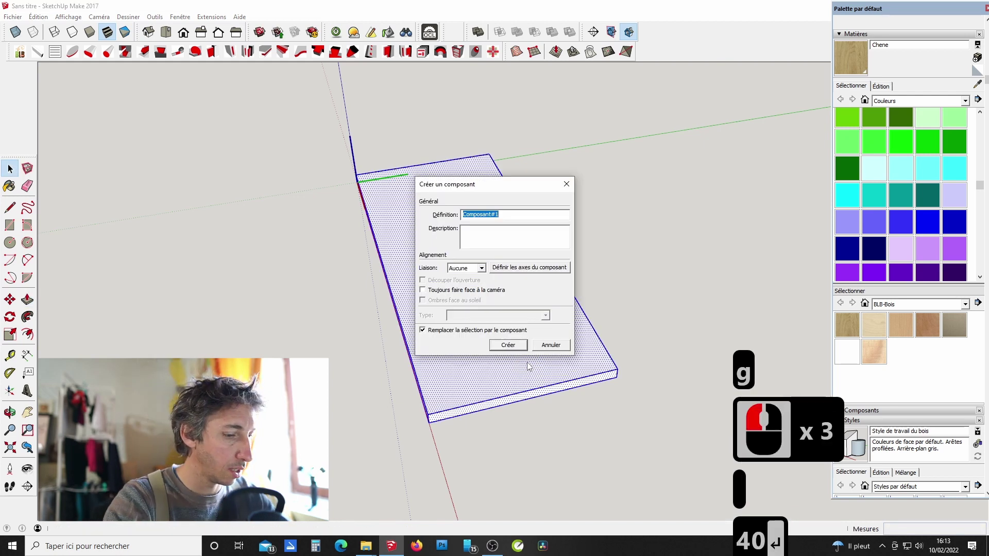
pyautogui.write('plate')
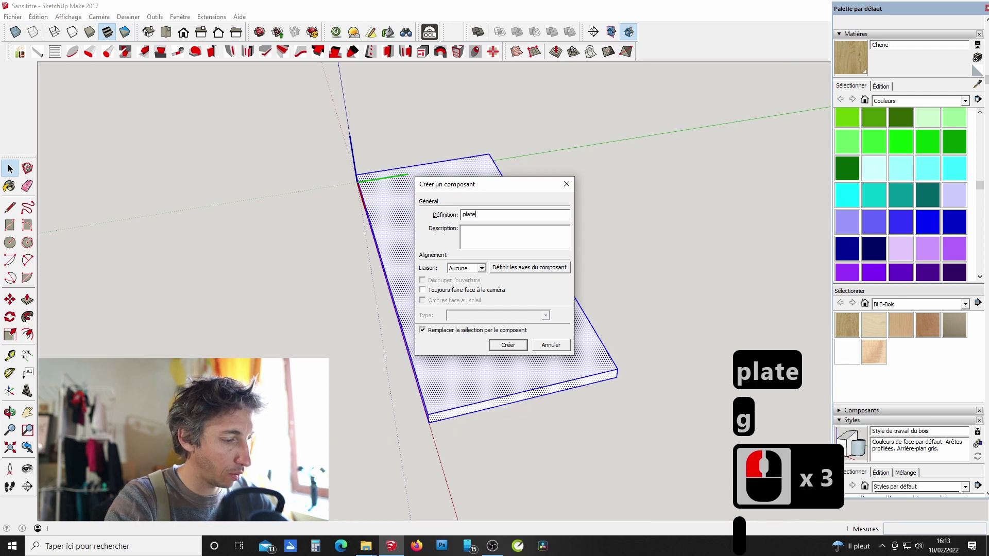
pyautogui.write('au')
pyautogui.press('Return')
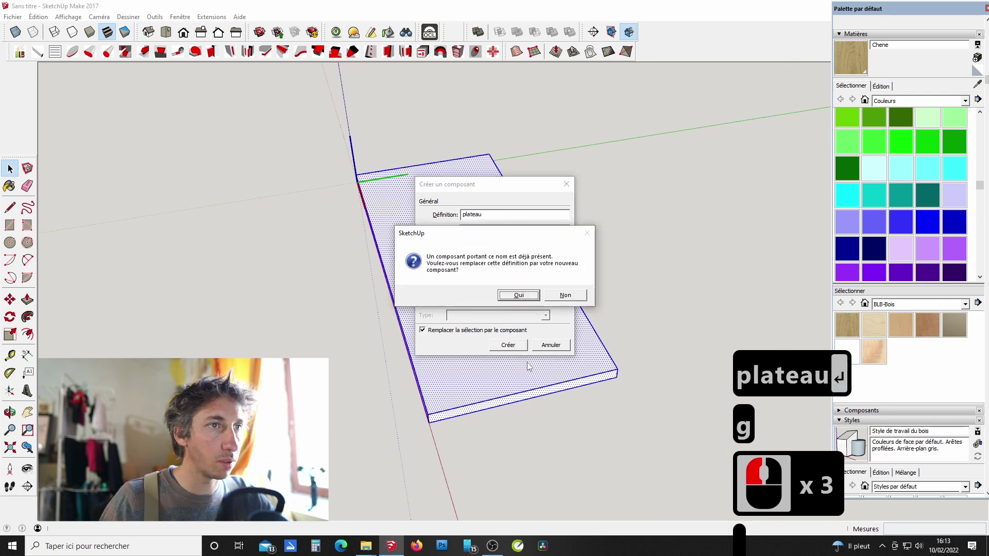
pyautogui.click(518, 295)
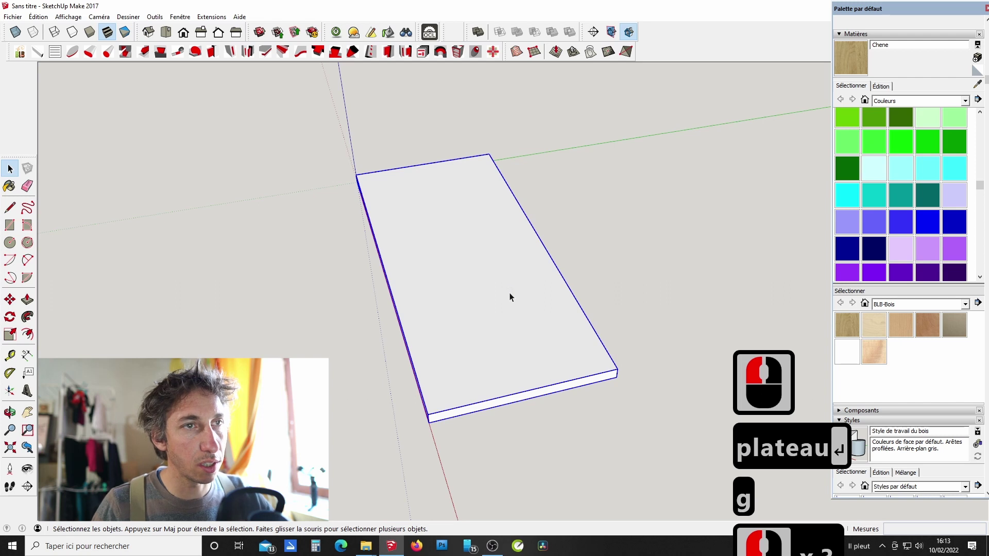
pyautogui.scroll(5, 494, 309)
pyautogui.moveTo(488, 322); pyautogui.dragTo(662, 302, button='middle')
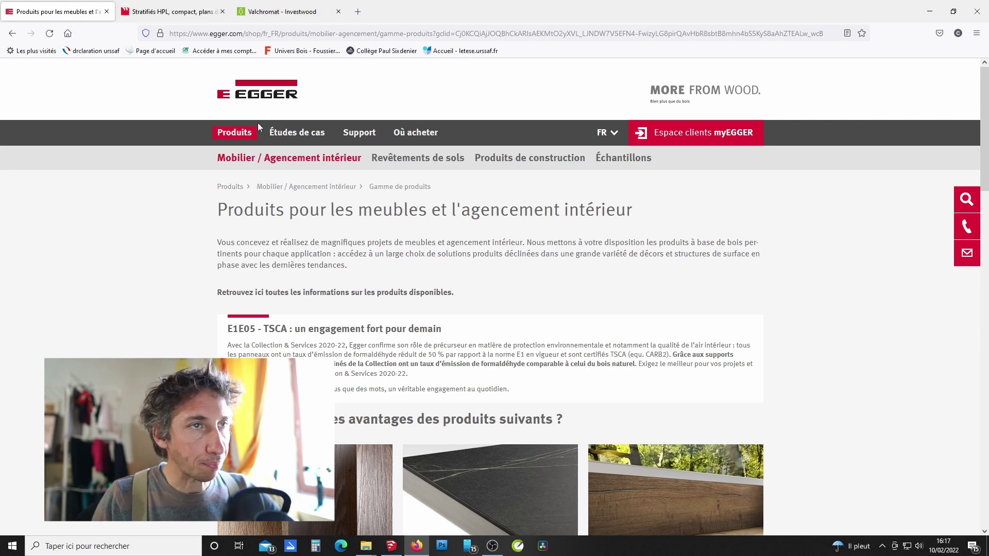
# Switch to Firefox, open the EGGER site's decors and structures page for furniture and interiors, and look over its sections.
pyautogui.moveTo(288, 158)
pyautogui.scroll(-1, 337, 171)
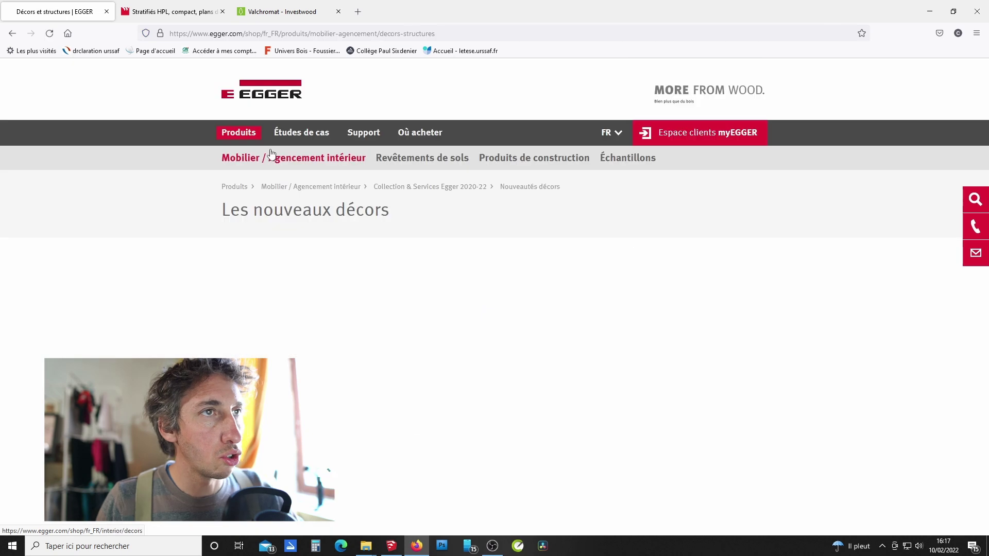
pyautogui.scroll(-1, 363, 155)
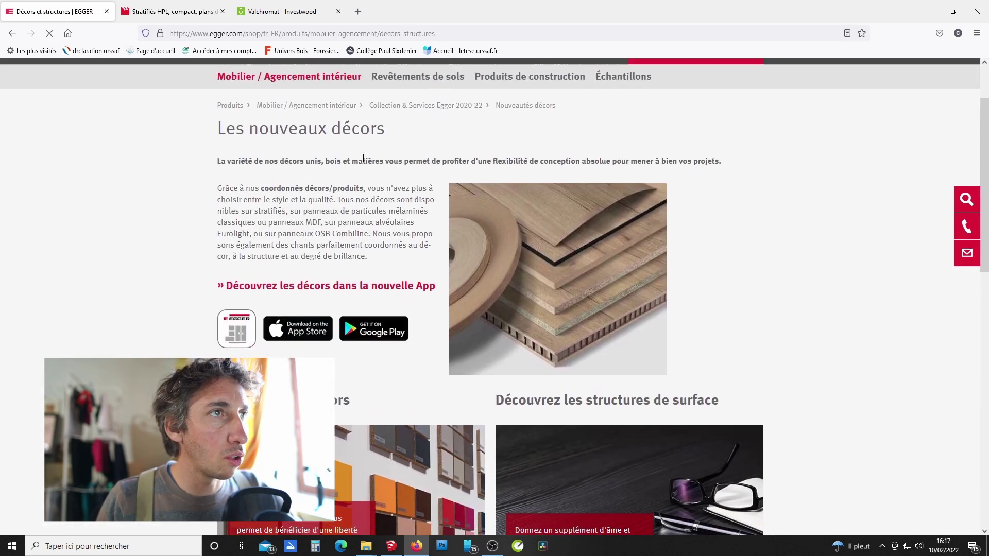
pyautogui.scroll(2, 363, 155)
pyautogui.moveTo(355, 157)
pyautogui.scroll(-2, 503, 314)
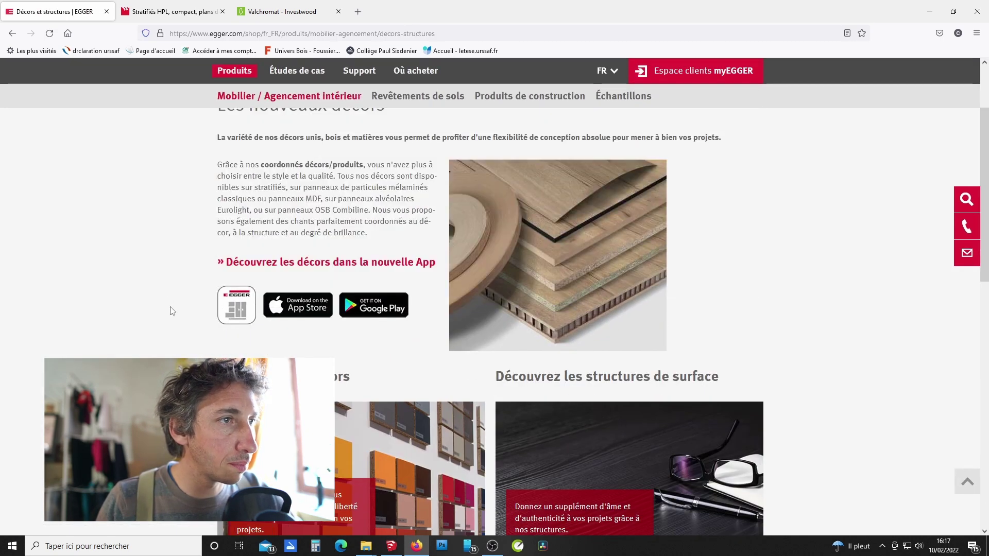
pyautogui.scroll(-6, 158, 263)
pyautogui.scroll(2, 158, 264)
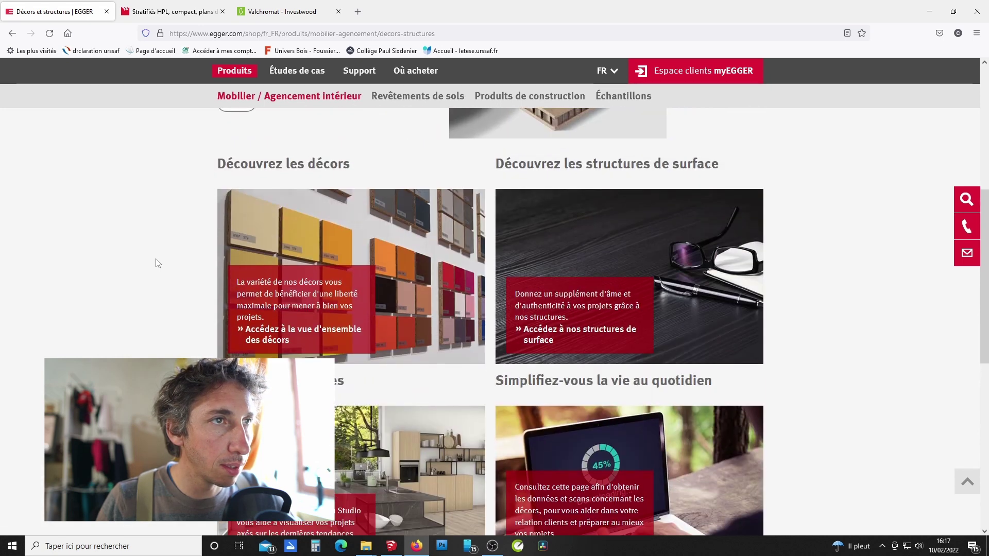
pyautogui.scroll(-5, 158, 264)
pyautogui.scroll(2, 158, 263)
pyautogui.scroll(-2, 158, 263)
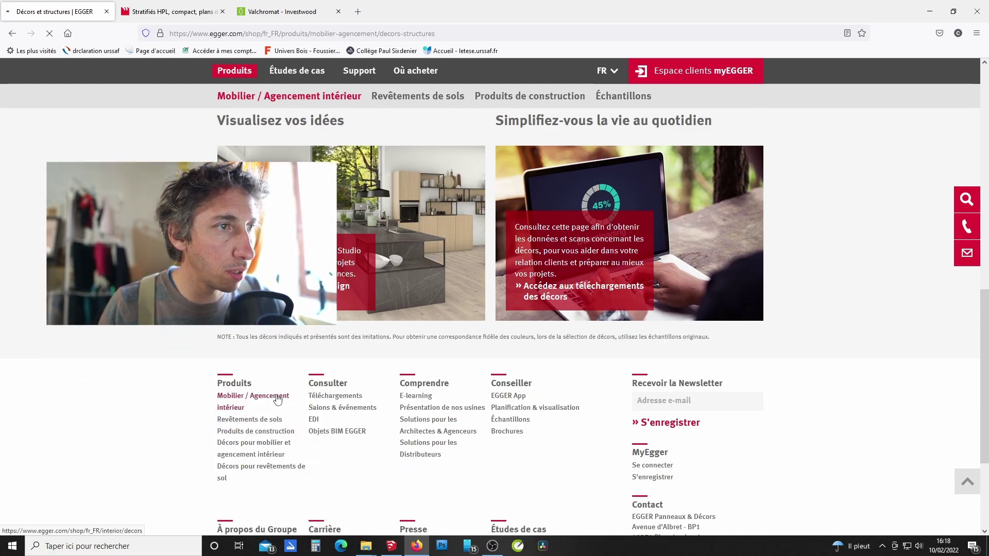
# Open EGGER's catalogue of furniture and interior decors and look through the wood decor swatches.
pyautogui.click(277, 399)
pyautogui.scroll(-5, 287, 242)
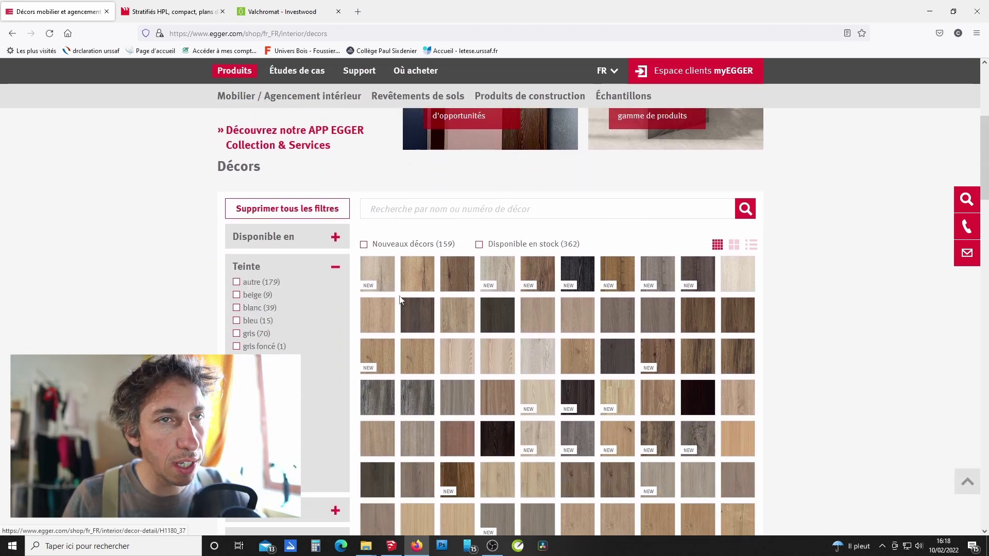
pyautogui.scroll(-3, 539, 299)
pyautogui.scroll(-3, 539, 303)
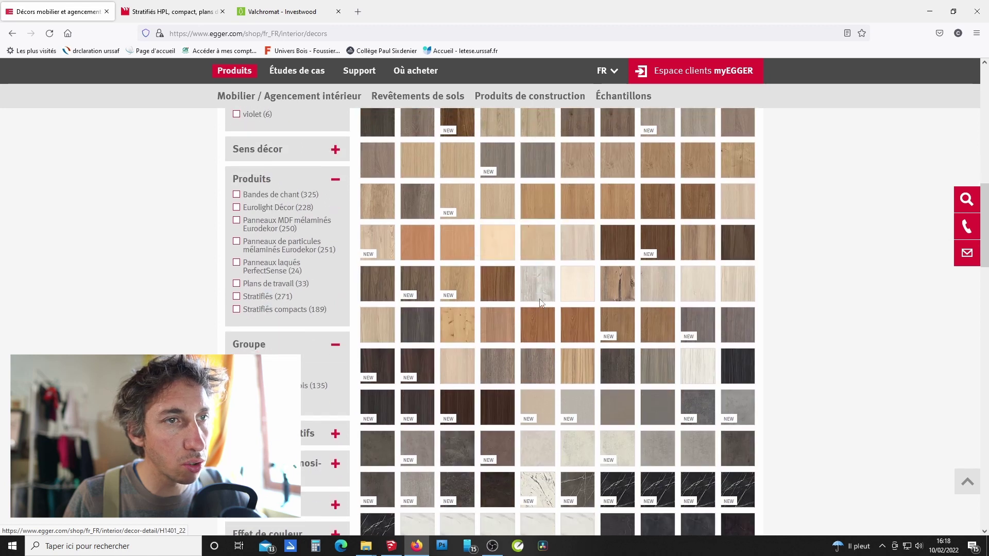
pyautogui.scroll(7, 539, 303)
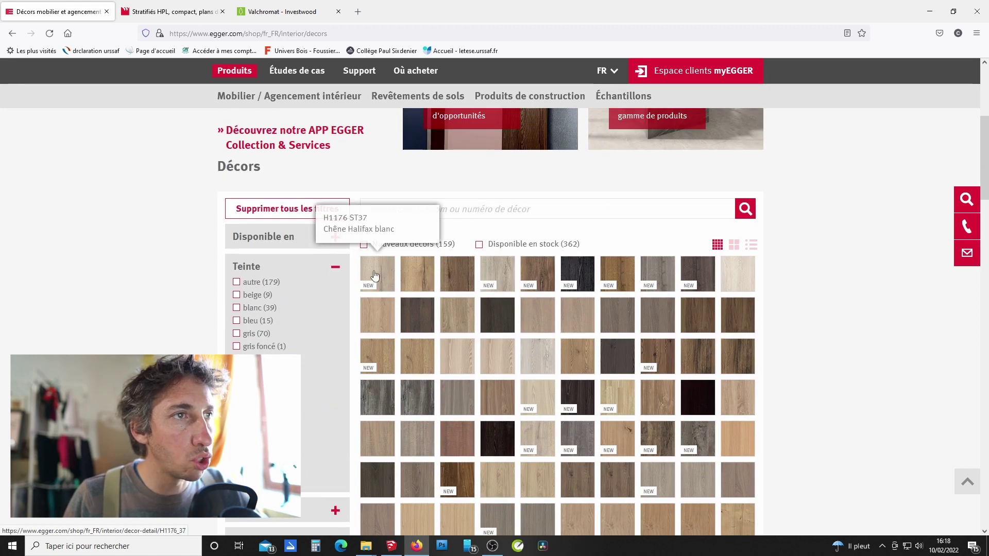
# Examine the rest of EGGER's decor swatches, from the wood reproductions through the stone and marble effects to the plain colours.
pyautogui.scroll(-1, 459, 291)
pyautogui.scroll(-2, 459, 292)
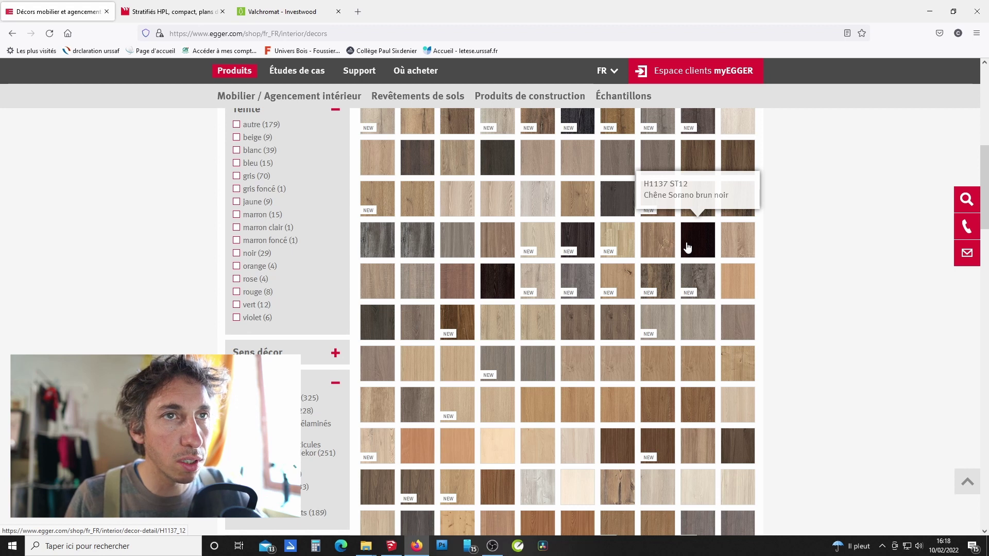
pyautogui.scroll(-4, 688, 248)
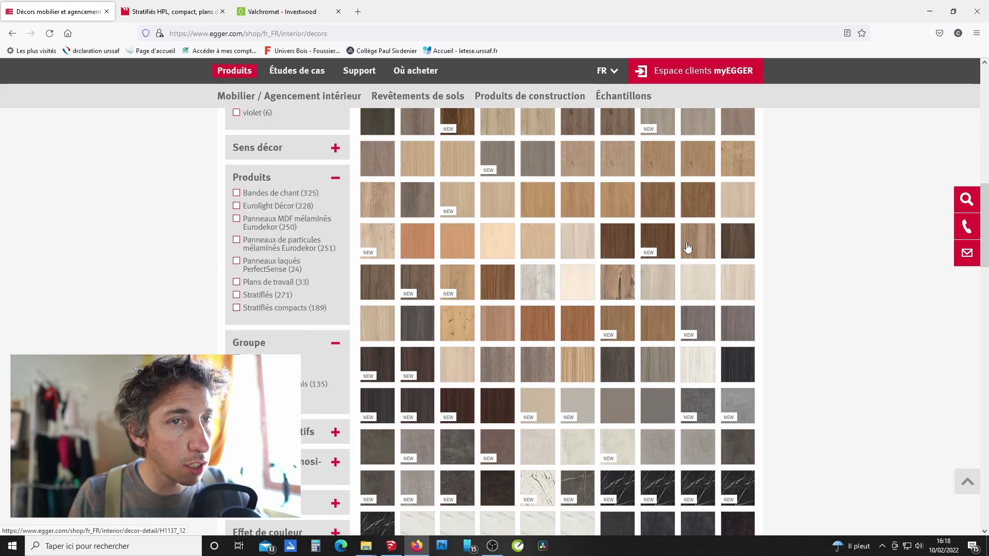
pyautogui.scroll(-4, 688, 248)
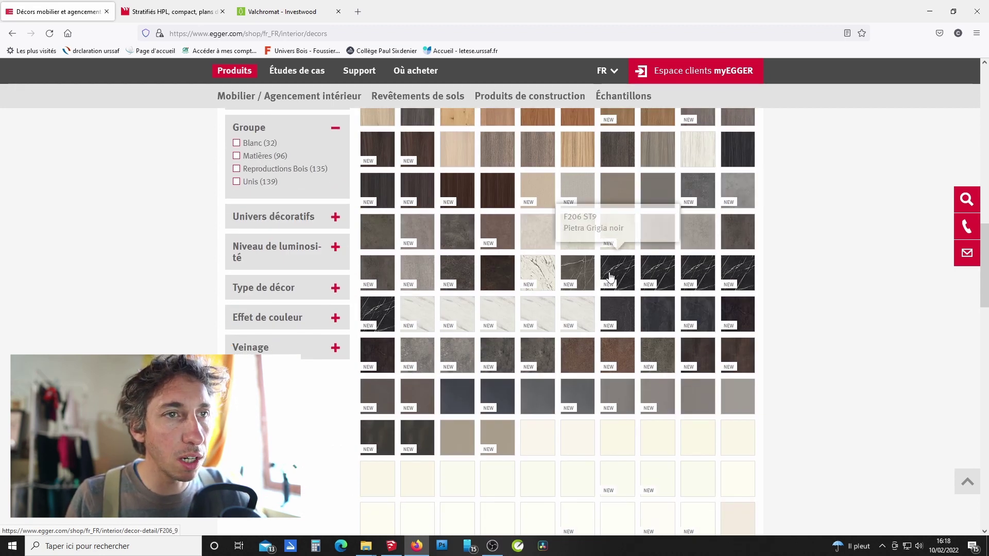
pyautogui.scroll(2, 609, 330)
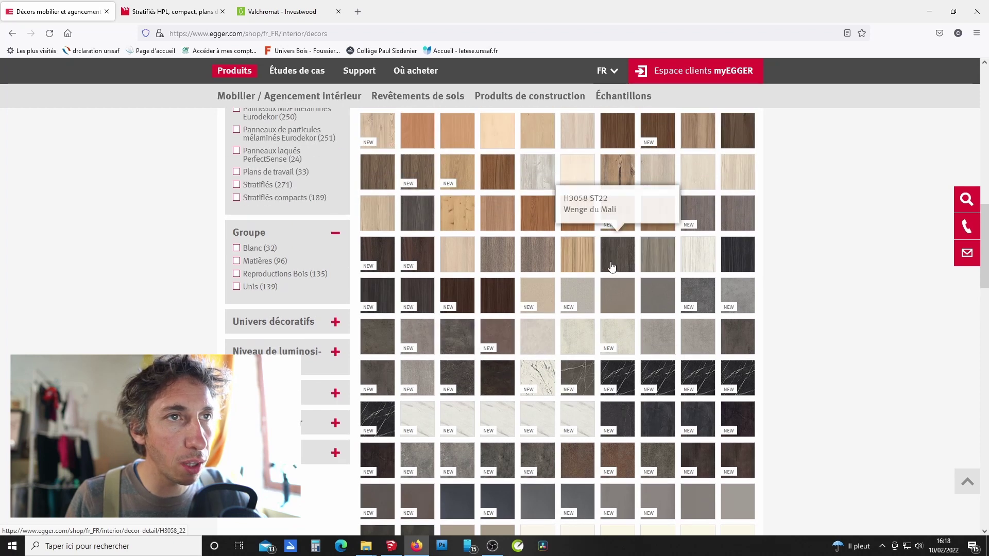
pyautogui.scroll(2, 612, 266)
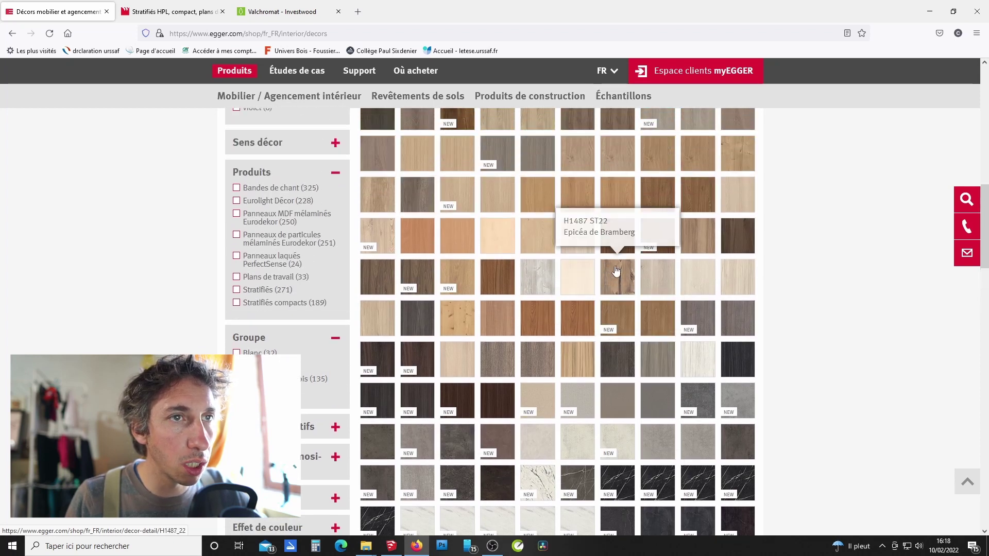
pyautogui.scroll(3, 567, 269)
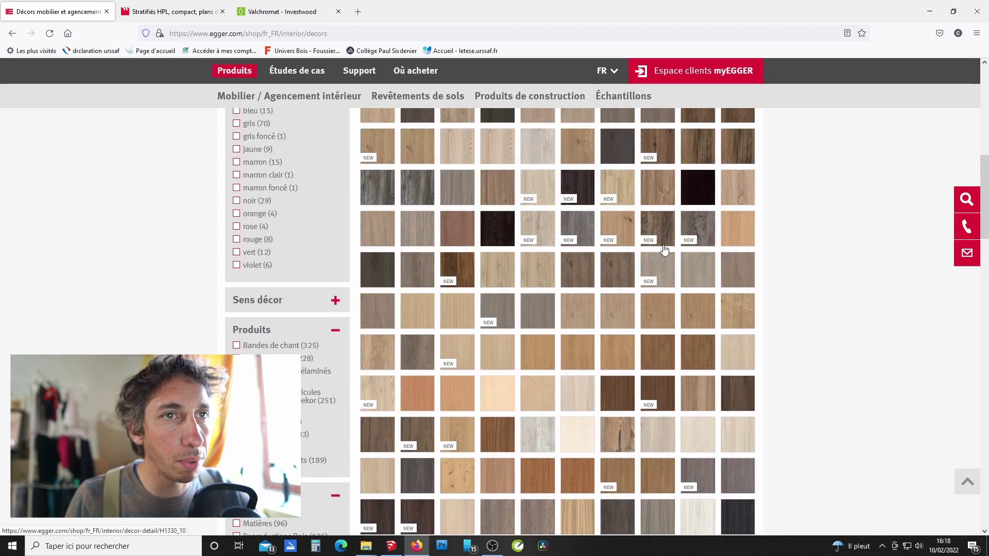
# Switch to the Polyrey site and open the decors of its Stratifié HPL product range.
pyautogui.click(197, 12)
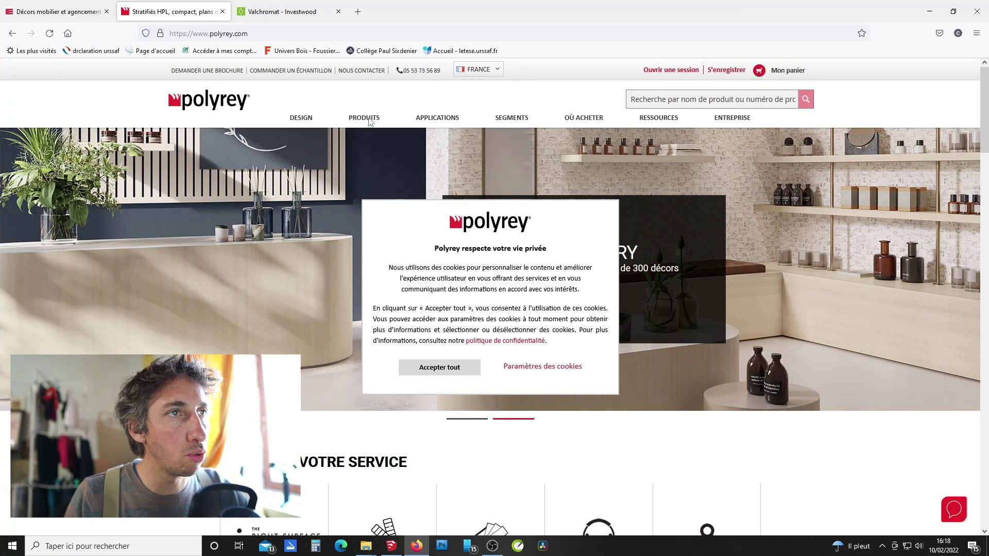
pyautogui.click(367, 119)
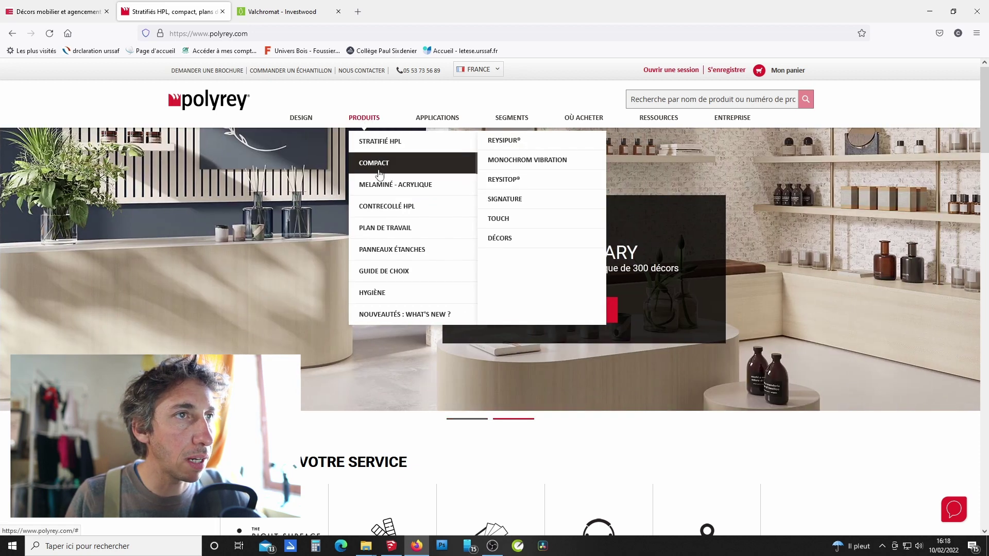
pyautogui.moveTo(383, 187)
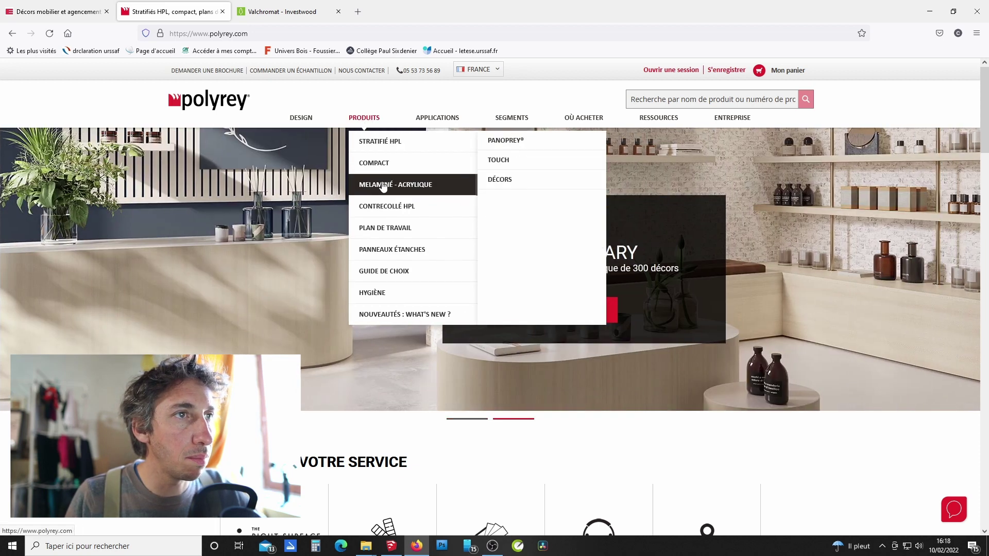
pyautogui.click(389, 149)
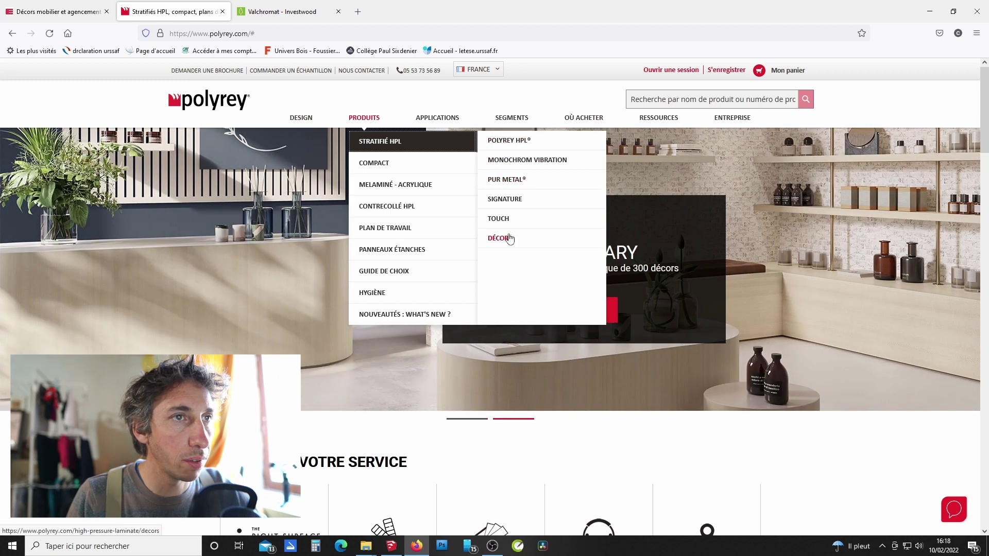
pyautogui.click(510, 238)
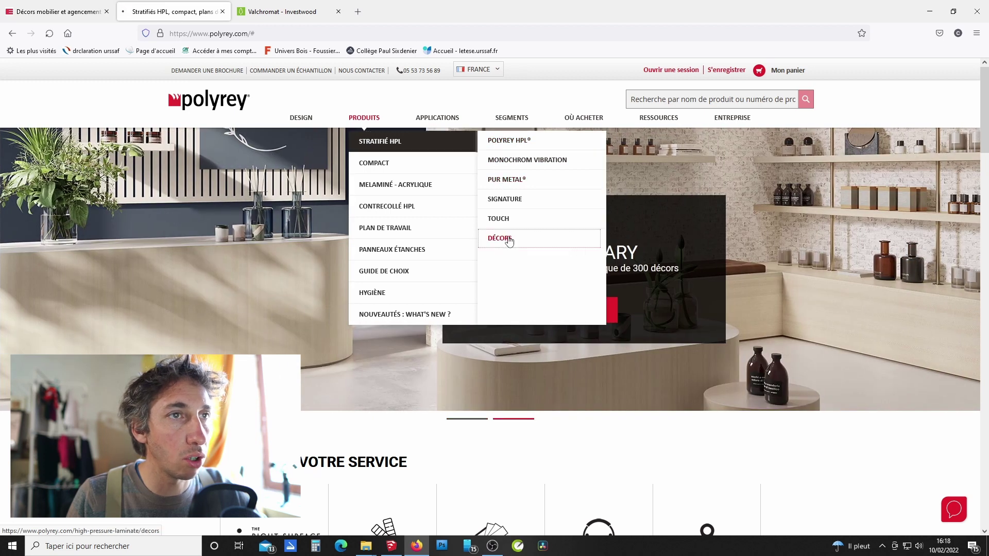
# Look through Polyrey's HPL decor swatches, loading more of them at the end of the list.
pyautogui.scroll(-2, 509, 240)
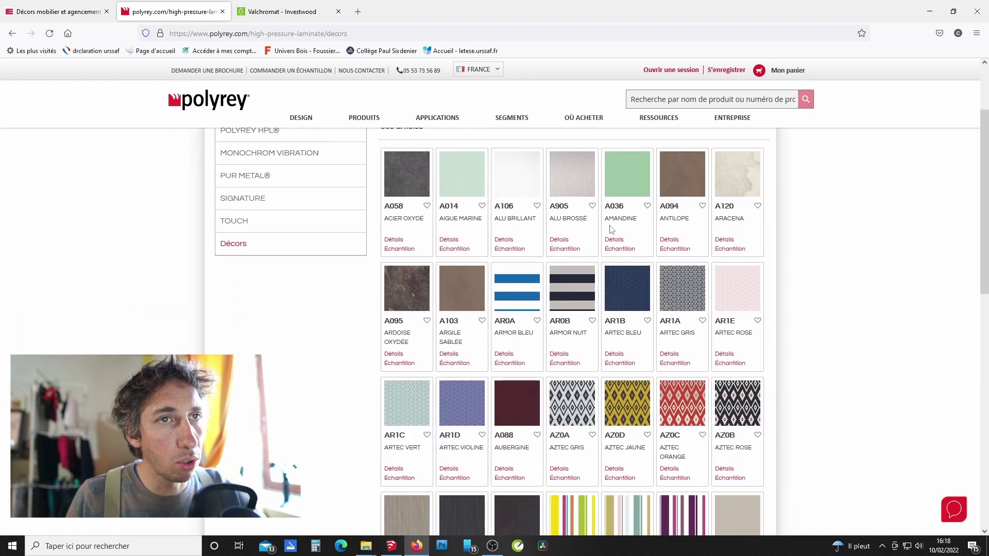
pyautogui.scroll(-2, 670, 206)
pyautogui.scroll(1, 678, 218)
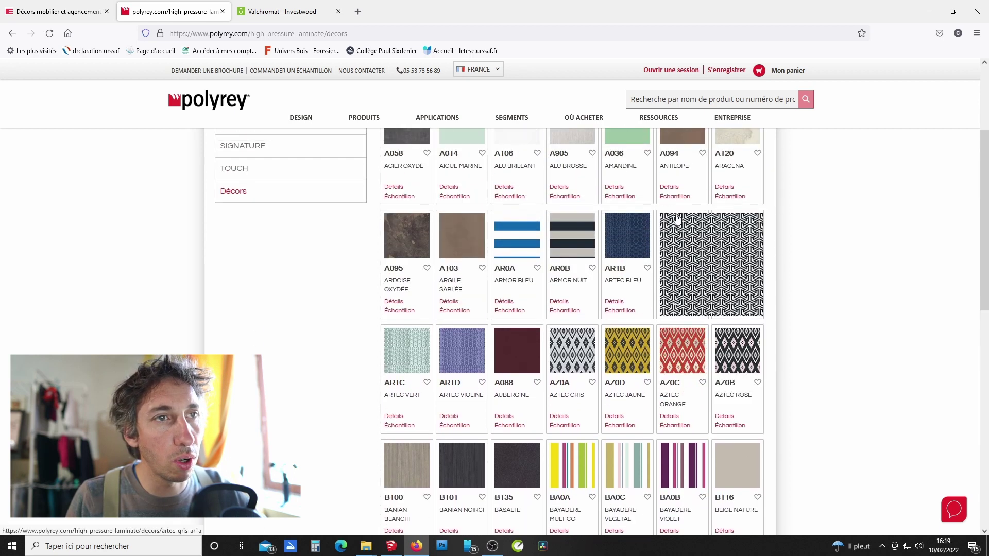
pyautogui.scroll(-8, 637, 244)
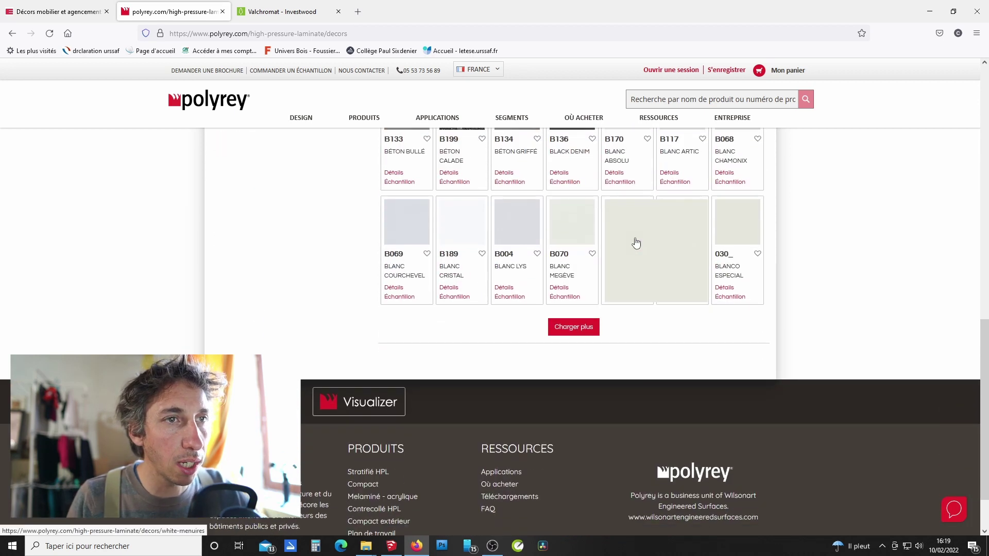
pyautogui.click(587, 325)
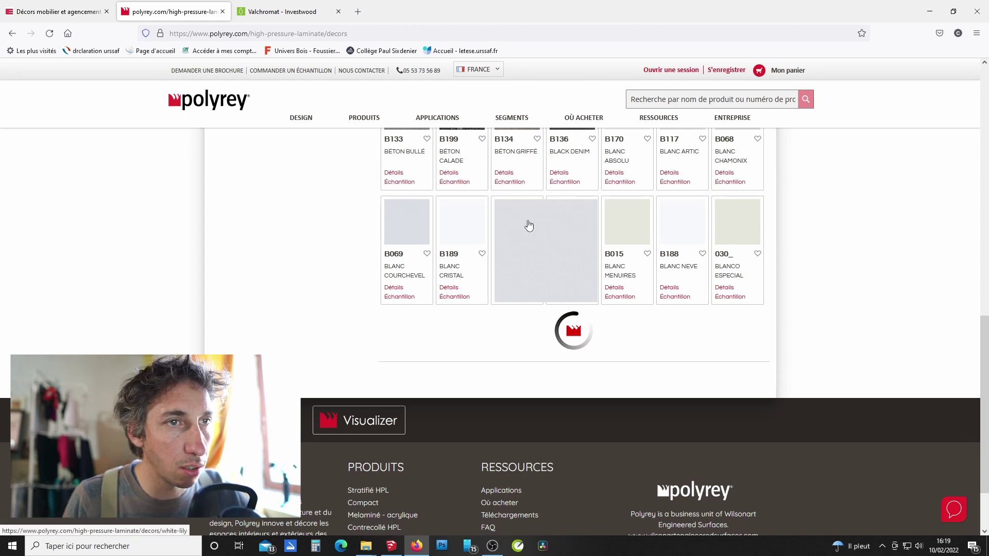
pyautogui.scroll(-8, 529, 225)
pyautogui.scroll(-3, 528, 225)
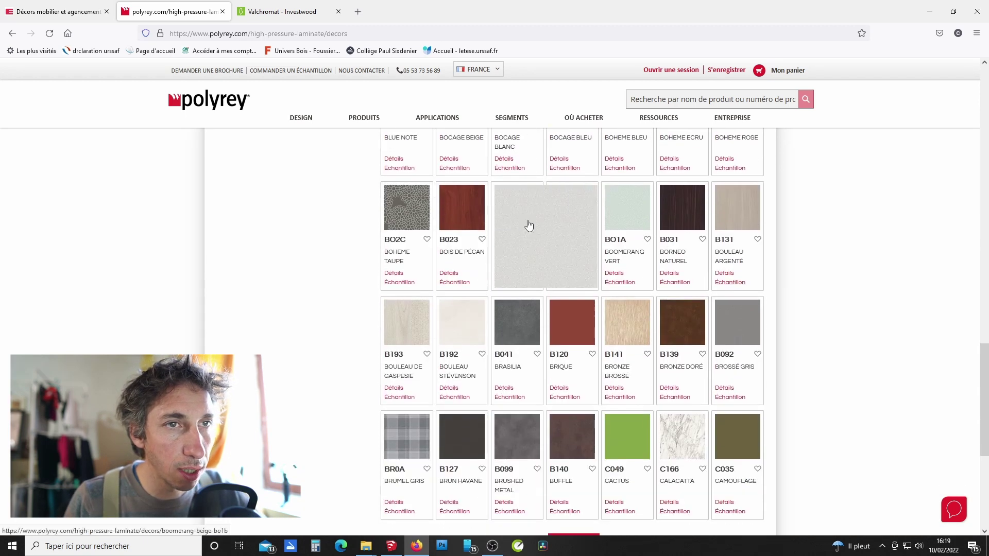
pyautogui.scroll(7, 529, 225)
pyautogui.scroll(10, 528, 225)
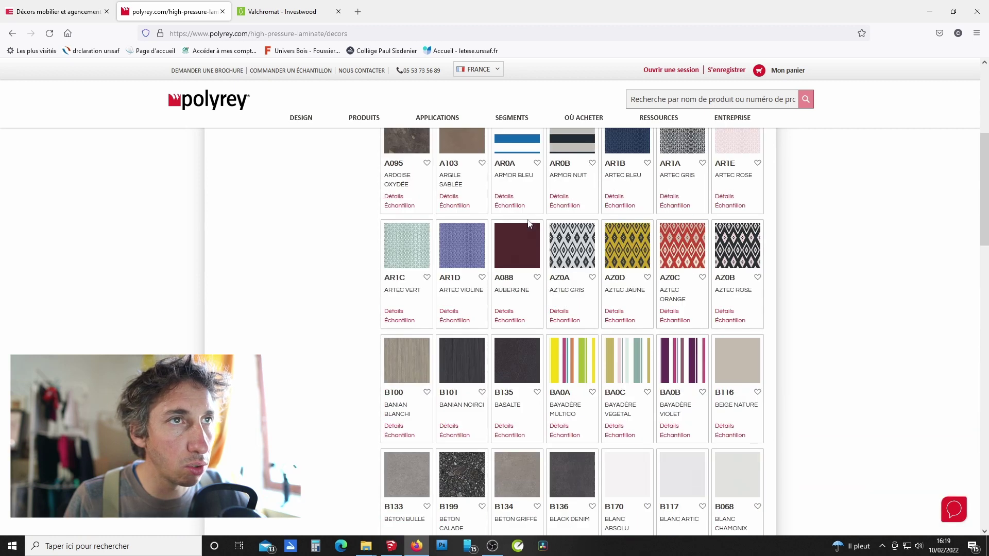
# Open the Polyrey HPL® product page under Stratifié HPL and look over its presentation and featured decors of the moment.
pyautogui.moveTo(389, 115)
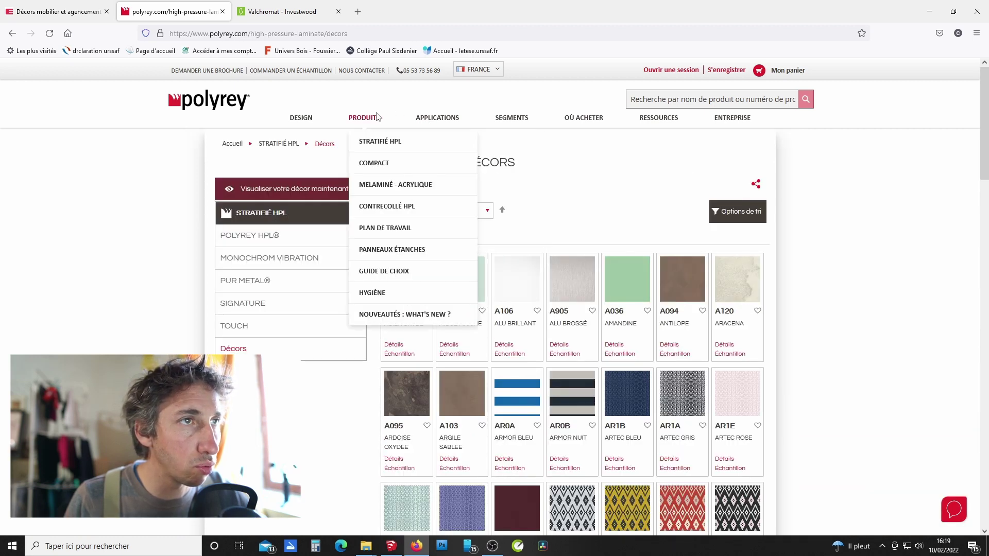
pyautogui.moveTo(378, 143)
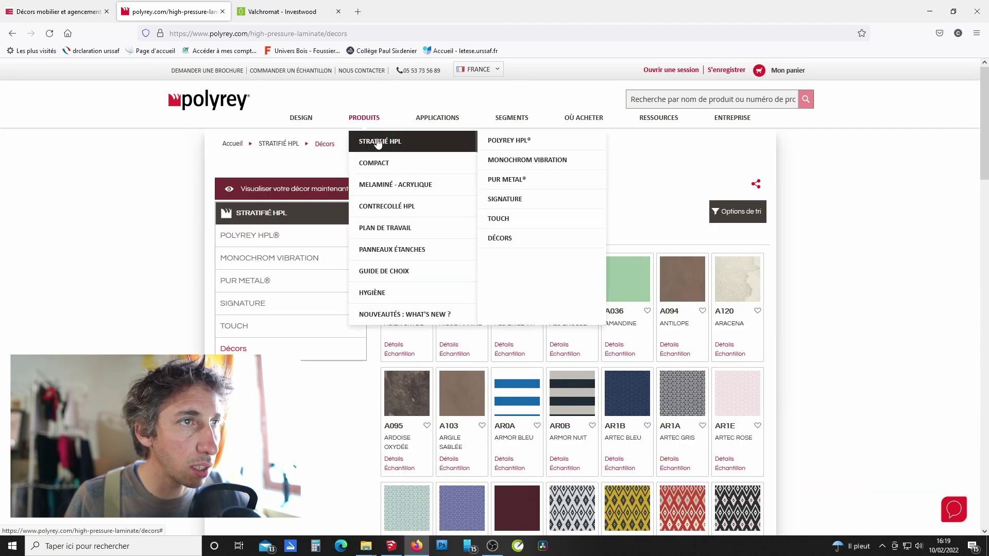
pyautogui.click(508, 143)
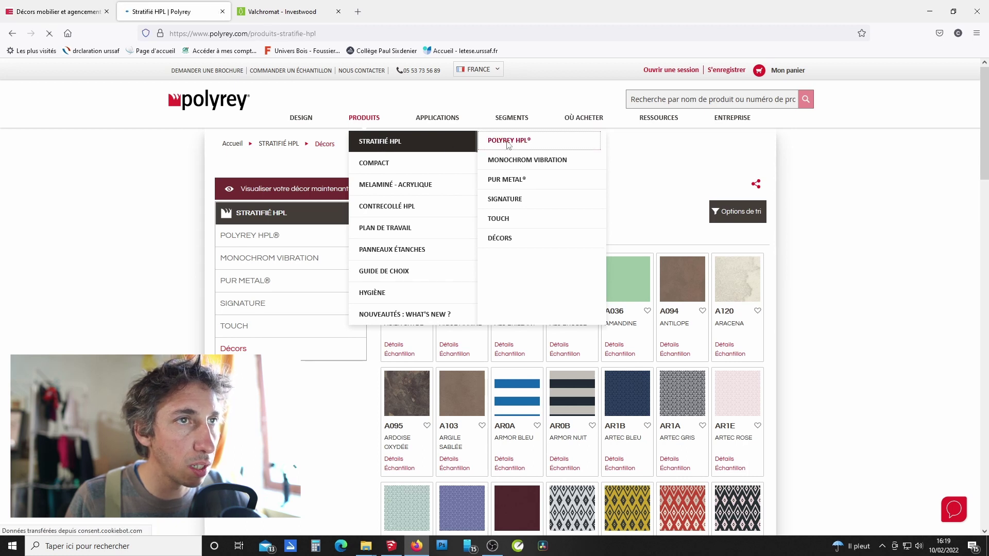
pyautogui.scroll(-15, 497, 191)
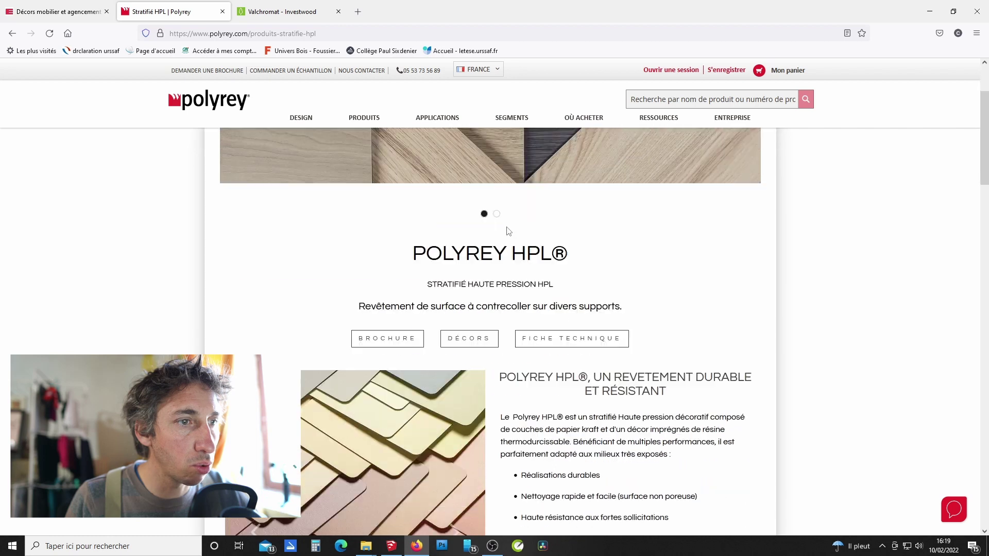
pyautogui.scroll(-15, 506, 227)
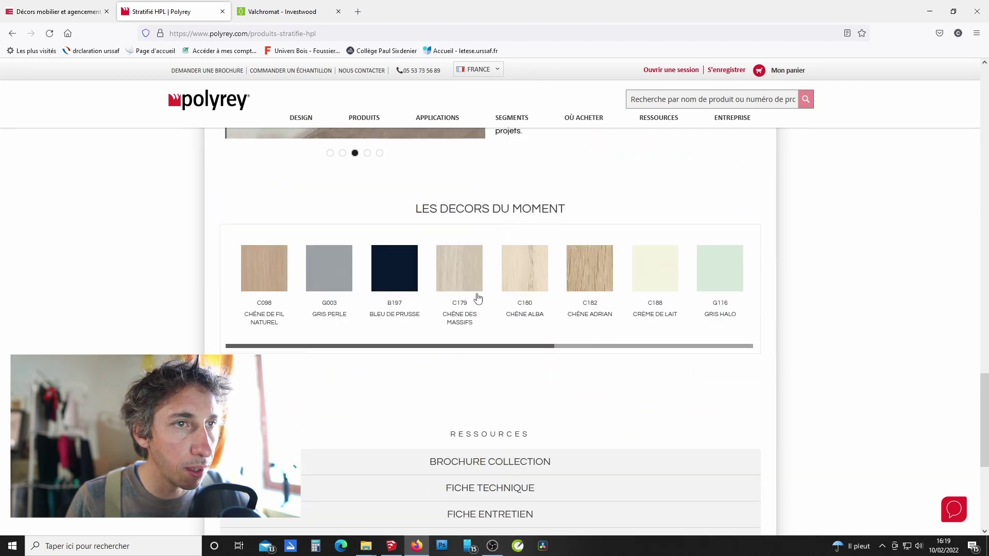
pyautogui.scroll(-2, 481, 304)
pyautogui.scroll(1, 479, 299)
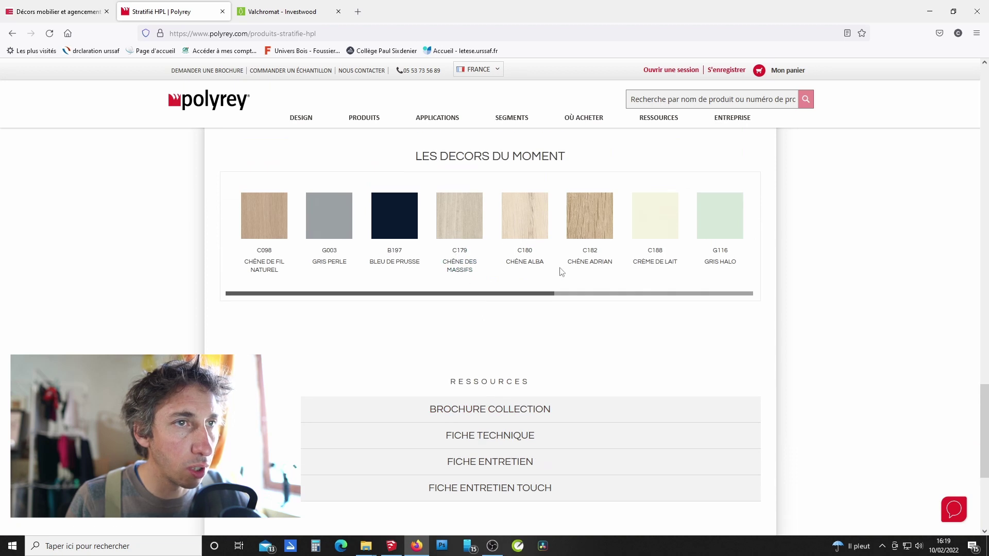
pyautogui.moveTo(532, 295); pyautogui.dragTo(439, 293)
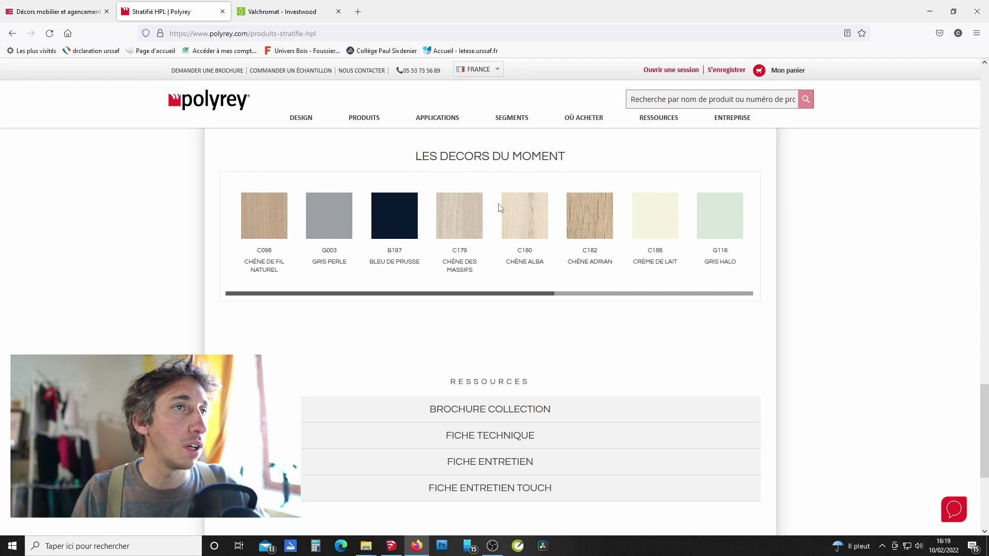
# Switch to Investwood's Valchromat page and examine the panel colour range with its thicknesses and dimensions, plus the example interiors.
pyautogui.click(273, 12)
pyautogui.scroll(-20, 532, 277)
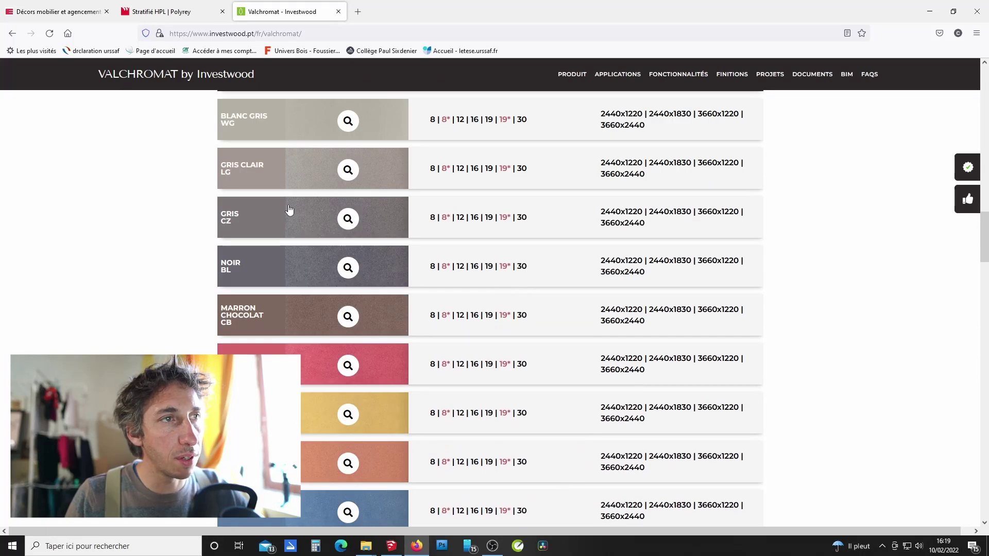
pyautogui.scroll(-2, 358, 379)
pyautogui.scroll(-2, 356, 391)
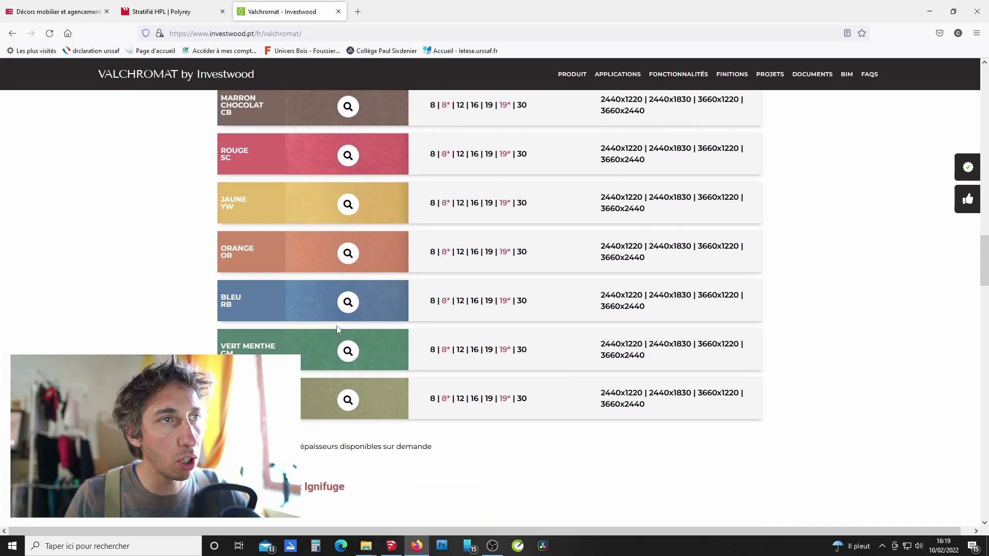
pyautogui.scroll(4, 338, 328)
pyautogui.scroll(3, 337, 327)
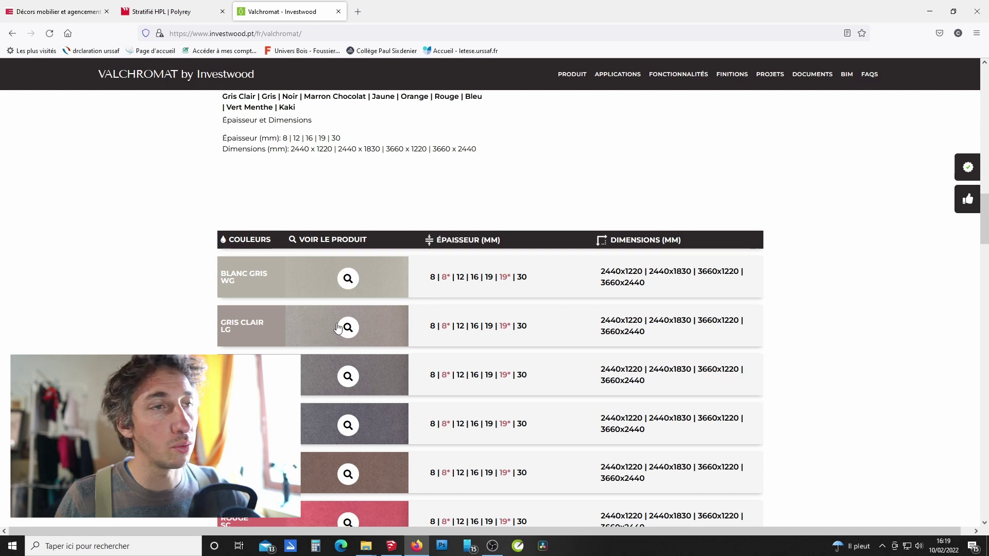
pyautogui.scroll(10, 337, 328)
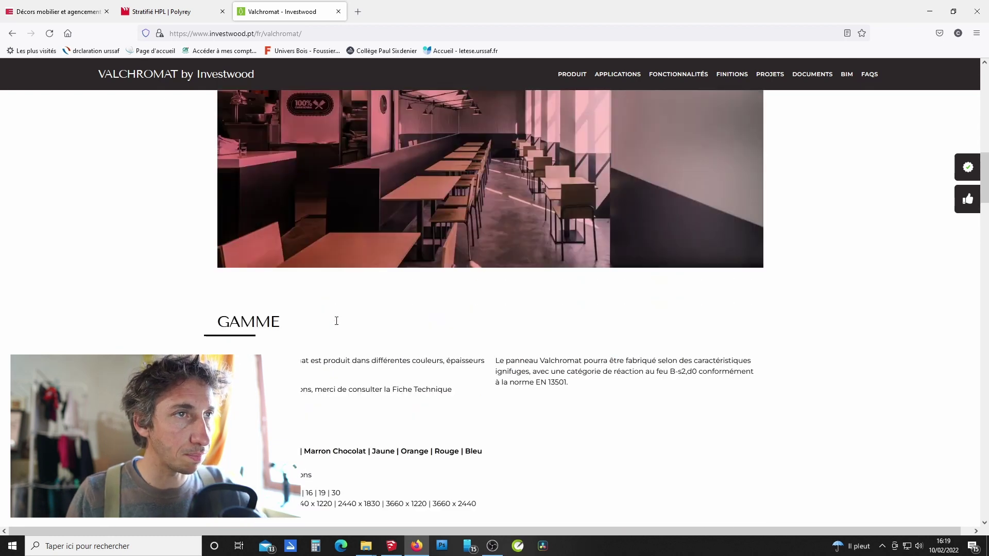
pyautogui.scroll(-3, 375, 183)
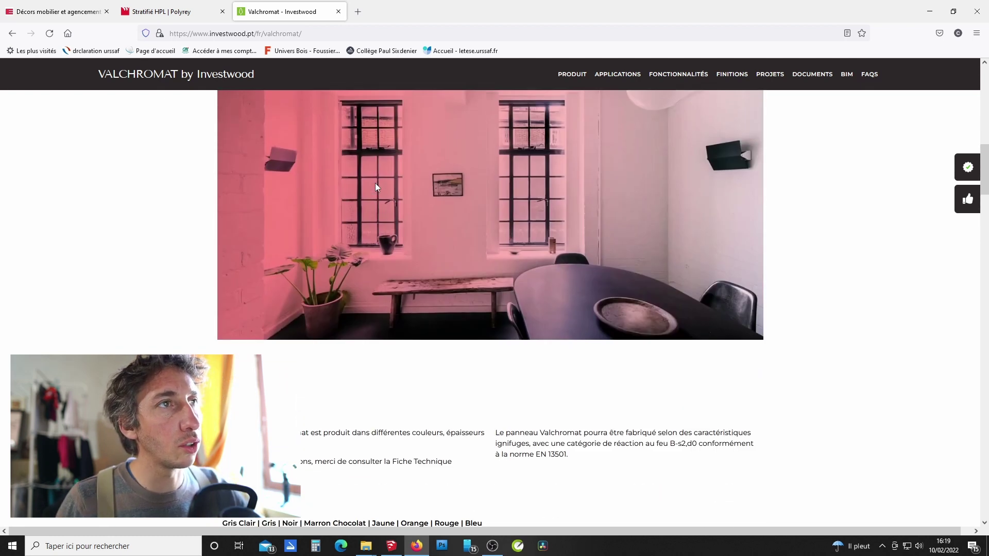
pyautogui.scroll(3, 295, 115)
# Return to the EGGER decor catalogue by way of the Polyrey page and compare the wood swatches for a suitable decor.
pyautogui.click(184, 12)
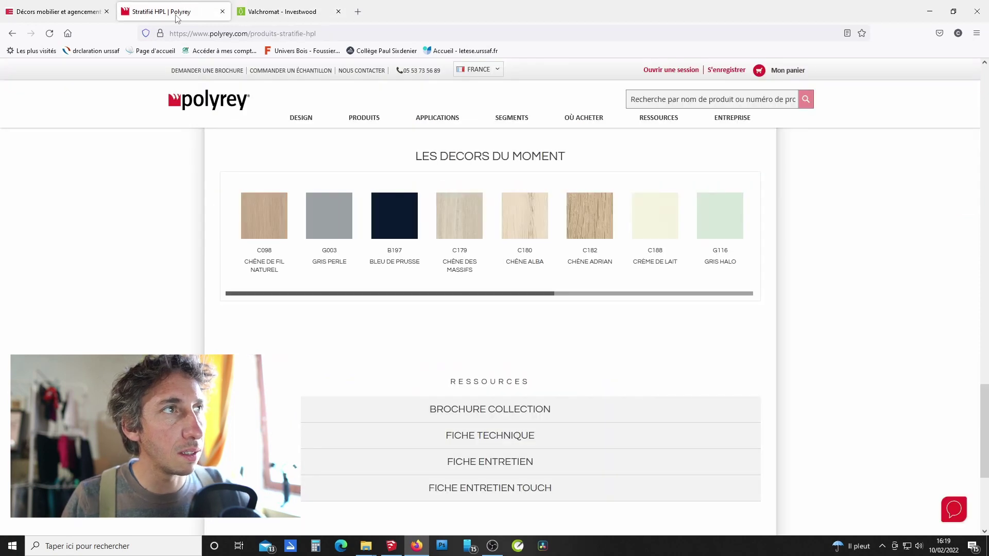
pyautogui.click(90, 13)
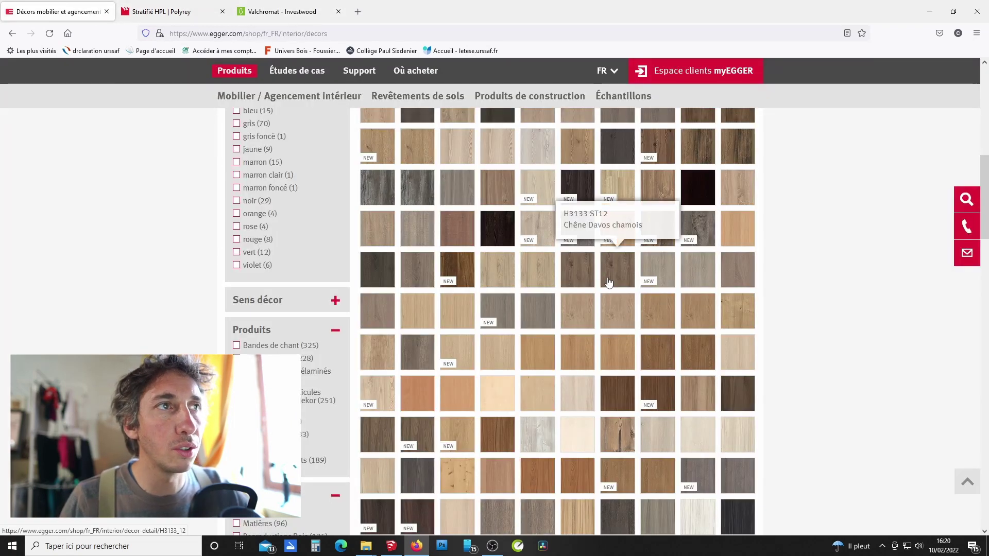
pyautogui.scroll(5, 609, 286)
pyautogui.scroll(-5, 609, 290)
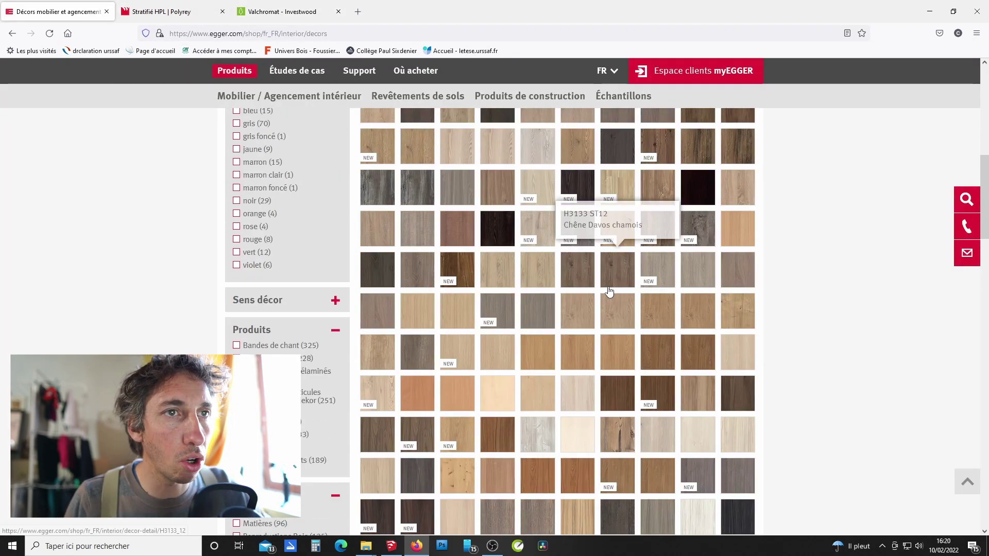
pyautogui.scroll(-6, 609, 289)
pyautogui.scroll(4, 608, 287)
pyautogui.scroll(-1, 683, 299)
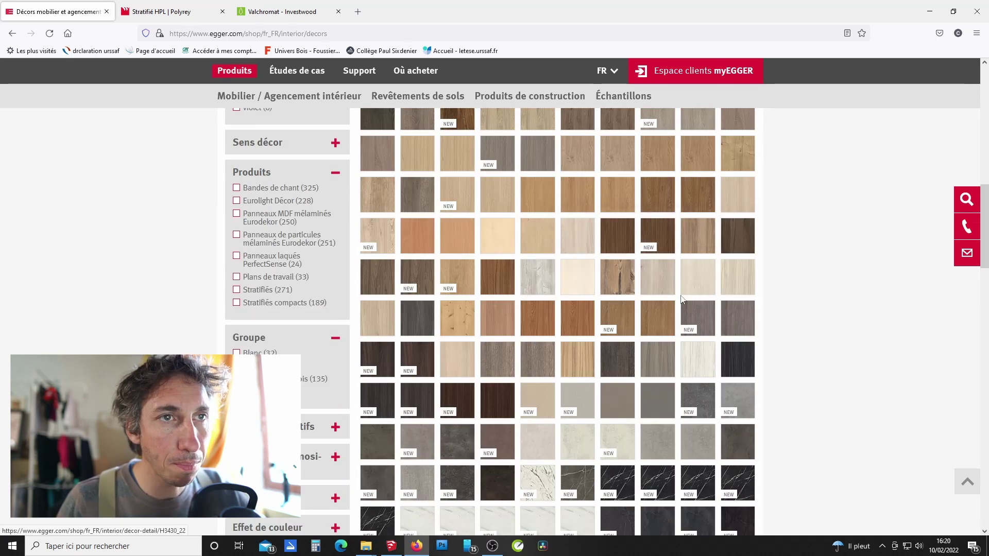
pyautogui.scroll(3, 602, 268)
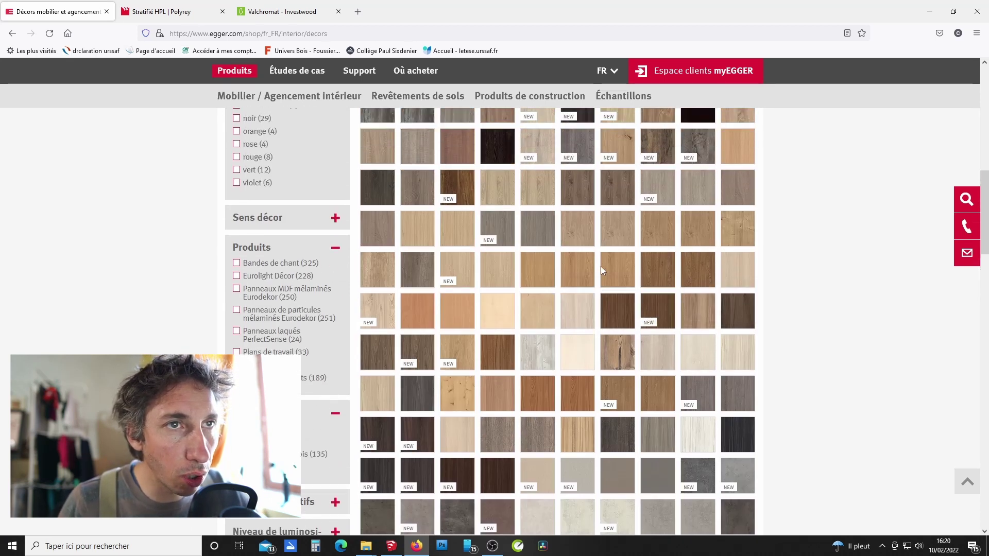
pyautogui.scroll(3, 601, 268)
pyautogui.scroll(2, 561, 252)
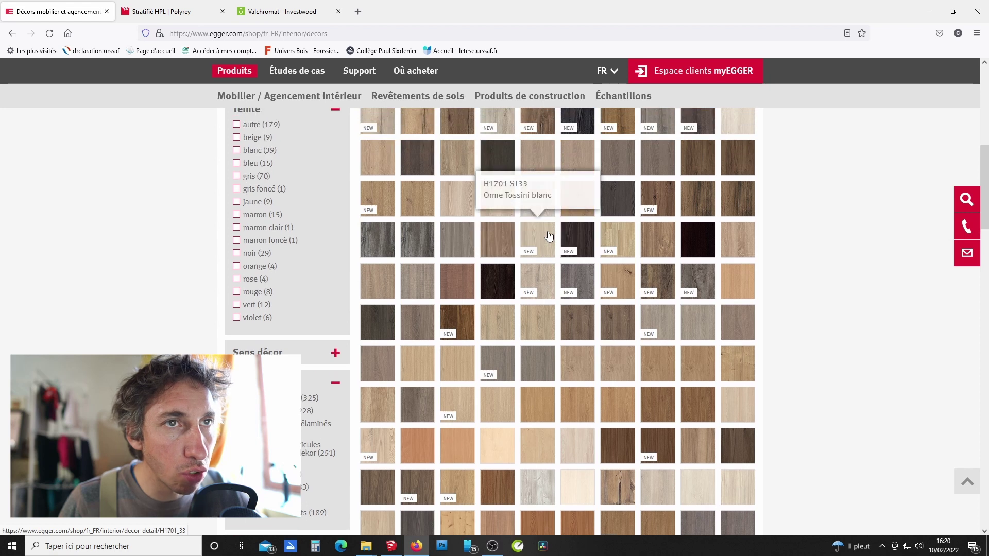
# Look through the wood decor swatches and open the Bois de grange H1400 ST36 decor page.
pyautogui.scroll(2, 557, 227)
pyautogui.scroll(5, 561, 240)
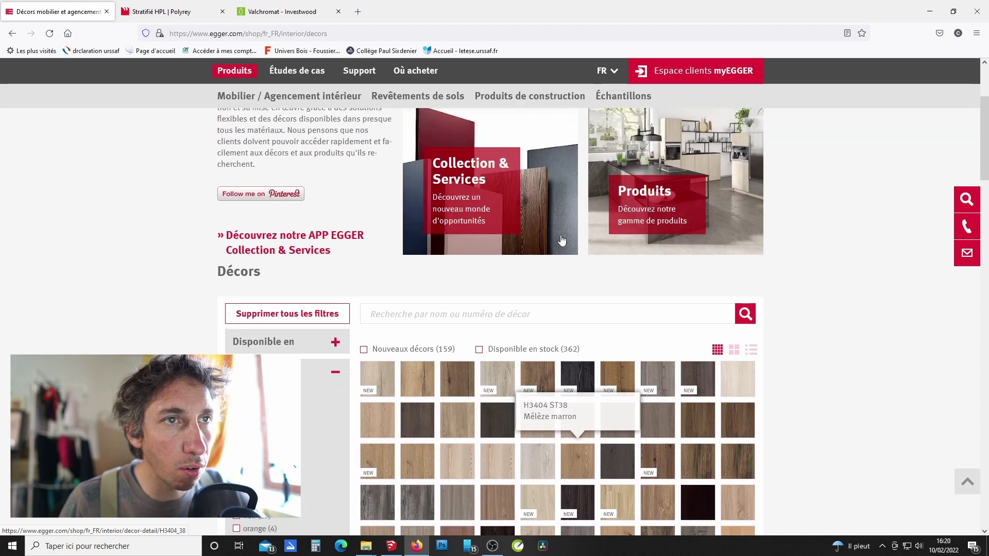
pyautogui.scroll(-3, 562, 240)
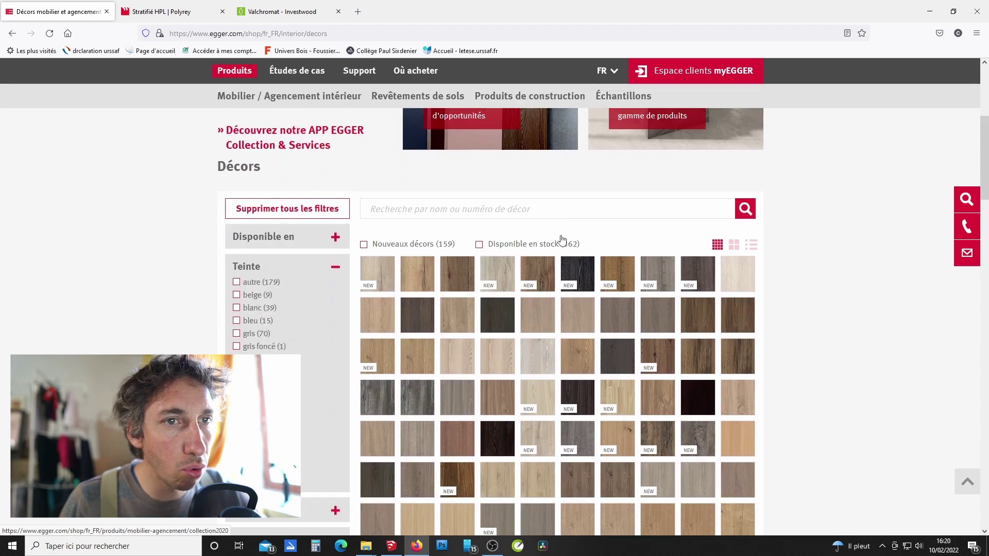
pyautogui.click(698, 364)
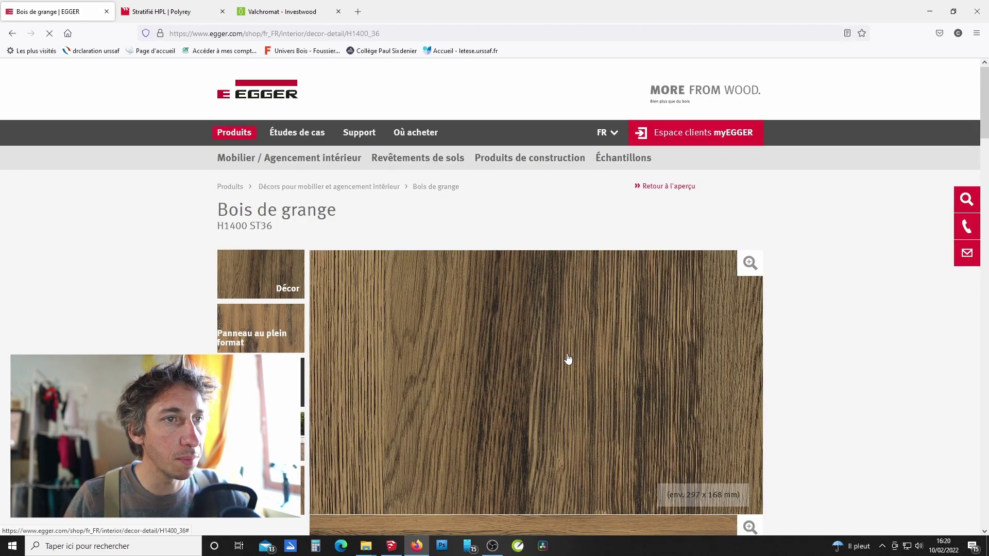
# Display the Bois de grange decor as a full-format panel and view that image on its own in a new tab.
pyautogui.scroll(-3, 568, 359)
pyautogui.scroll(2, 569, 359)
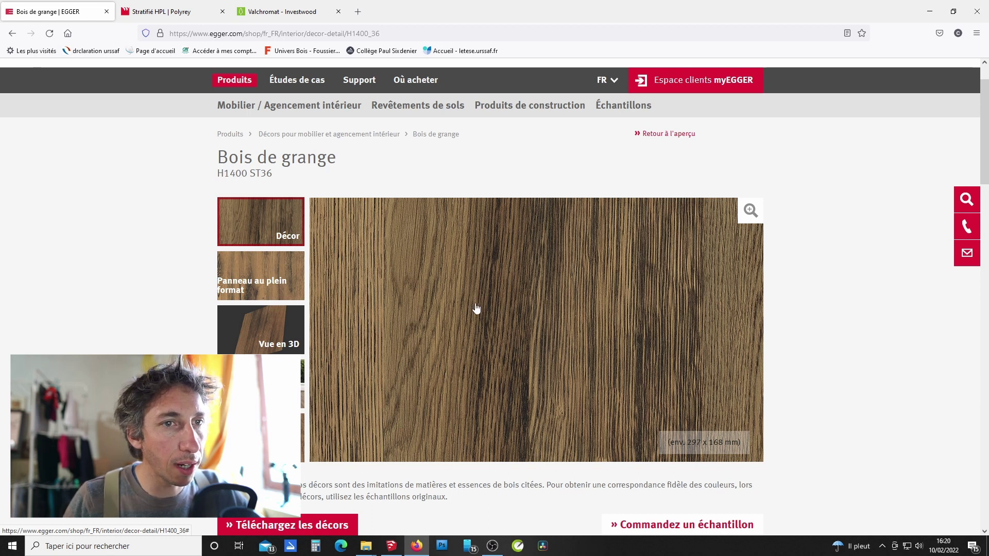
pyautogui.click(273, 292)
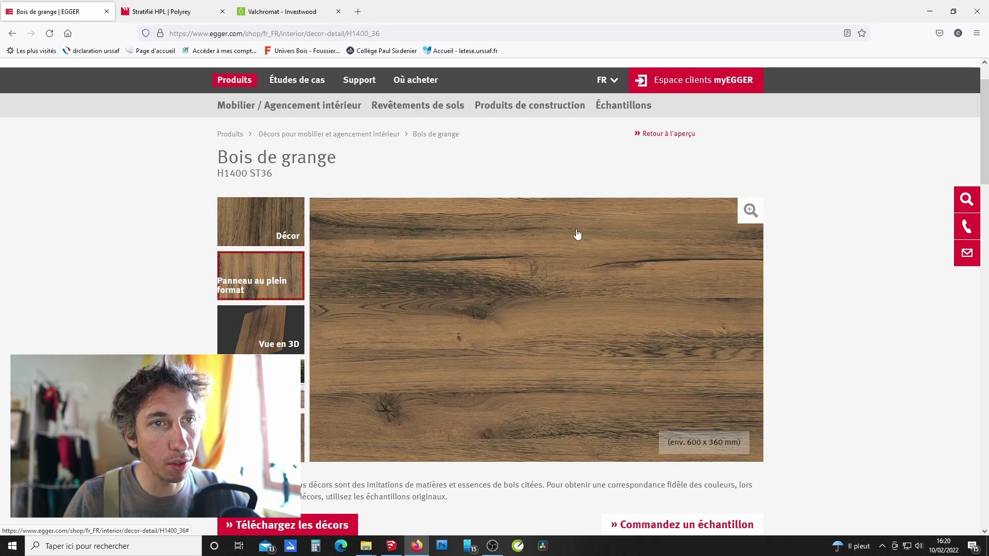
pyautogui.rightClick(542, 323)
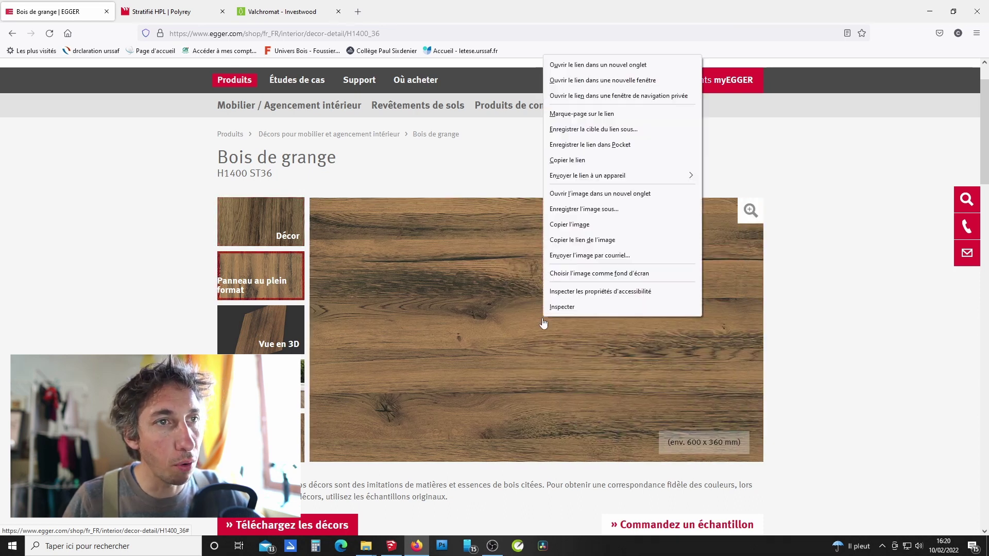
pyautogui.click(585, 194)
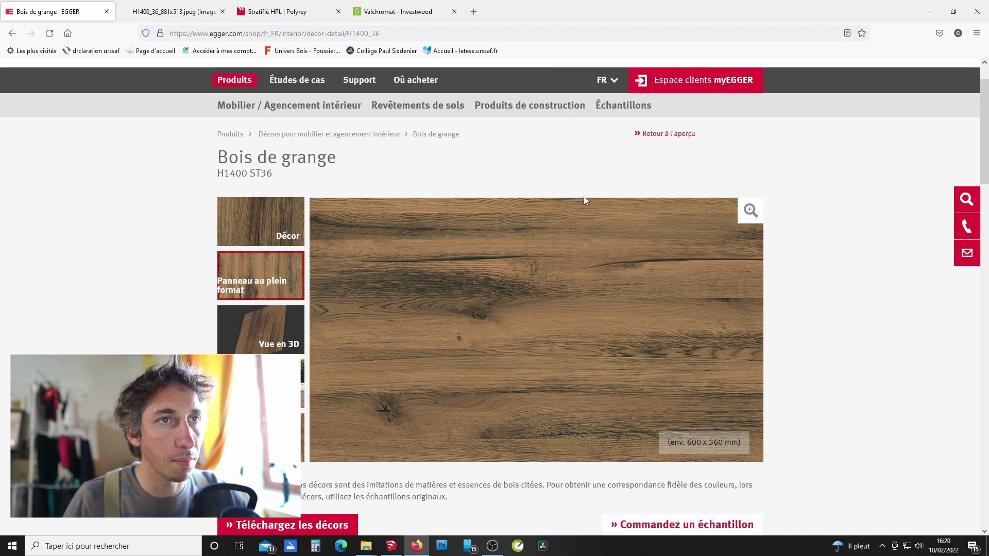
pyautogui.click(196, 11)
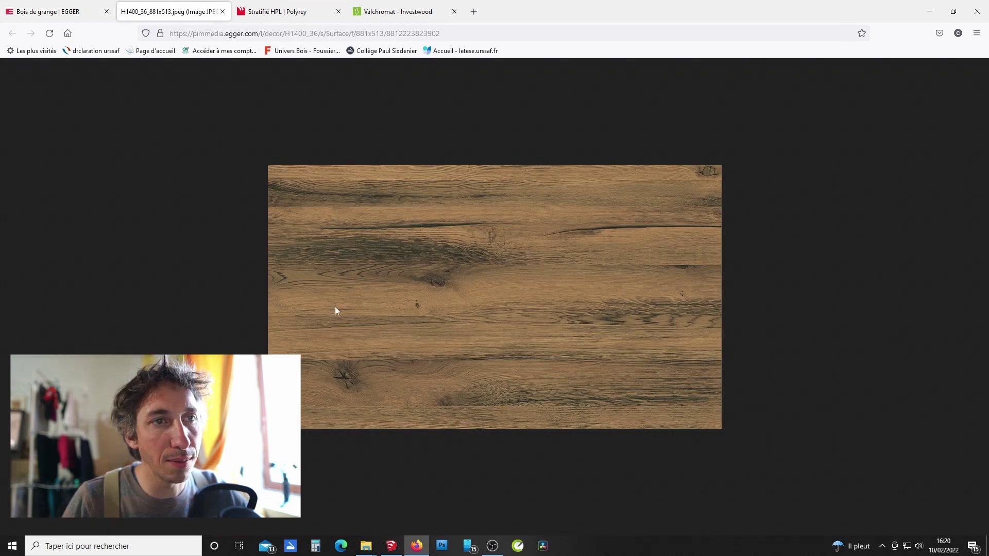
# Save the full-format panel image to the Bureau folder under the name grange.
pyautogui.rightClick(415, 311)
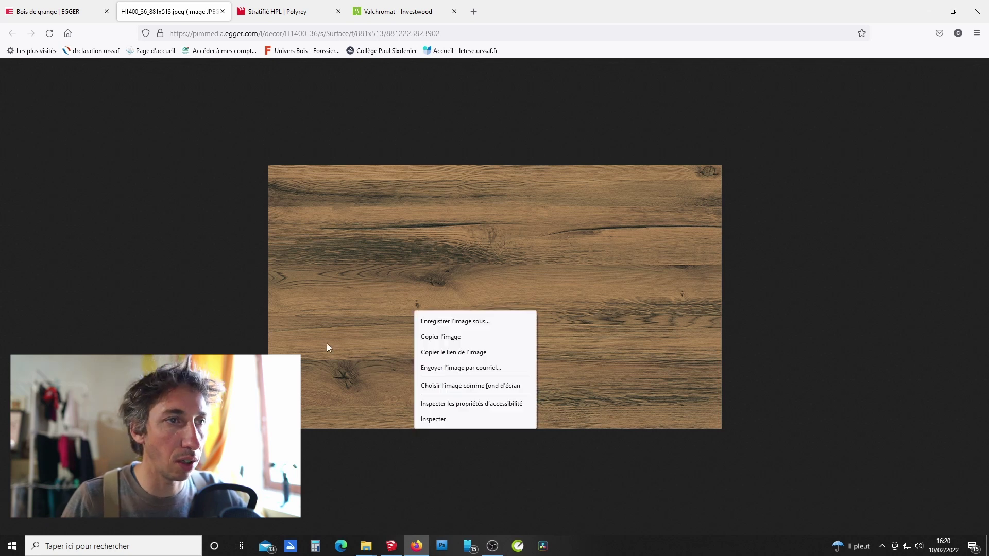
pyautogui.click(439, 321)
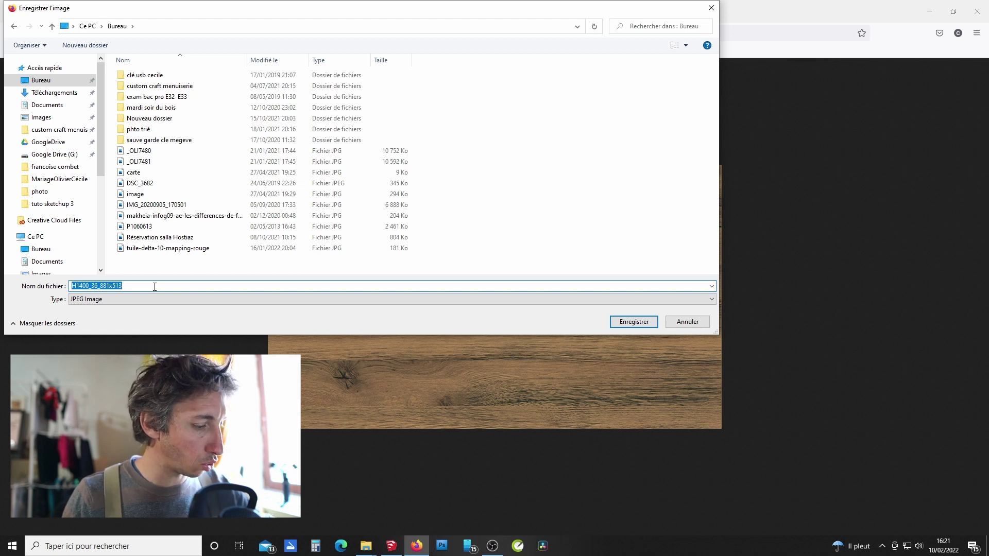
pyautogui.write('gra')
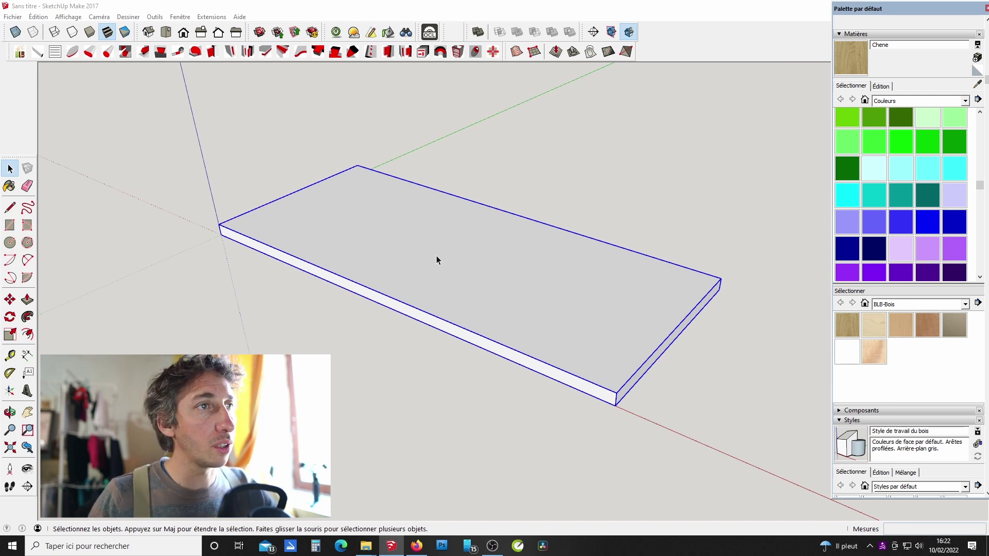
# Try to import the grange image from the textur tuto folder as a texture for the plateau's top face in SketchUp.
pyautogui.doubleClick(408, 249)
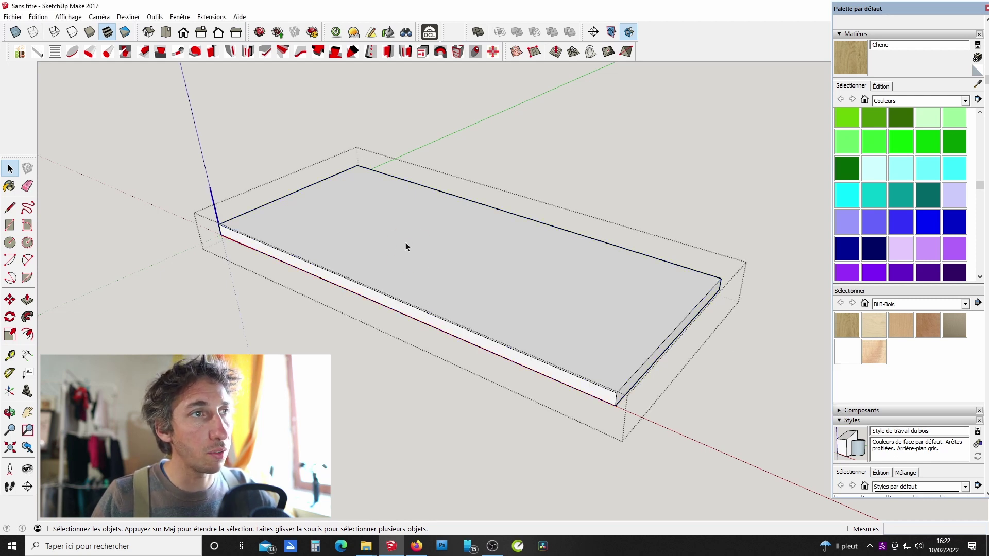
pyautogui.click(406, 243)
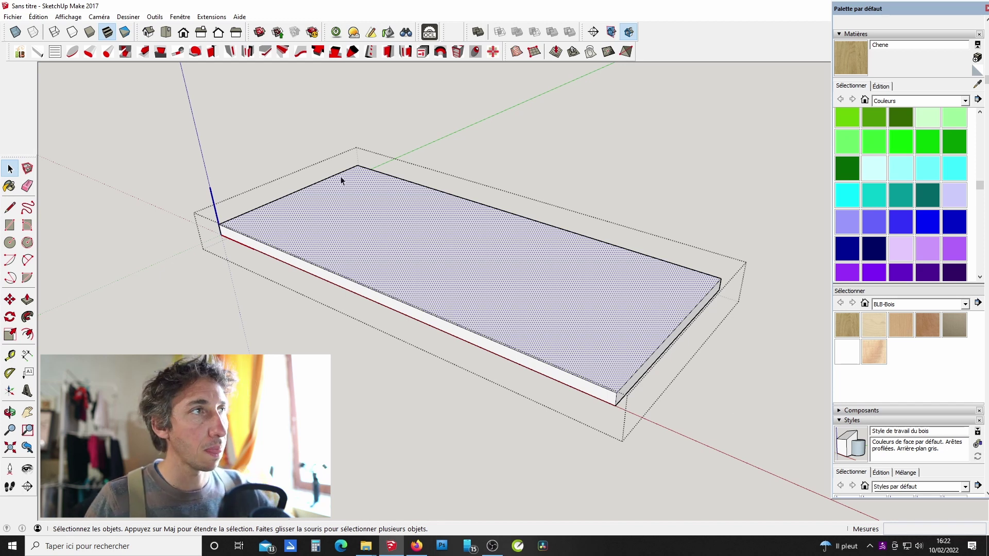
pyautogui.click(13, 17)
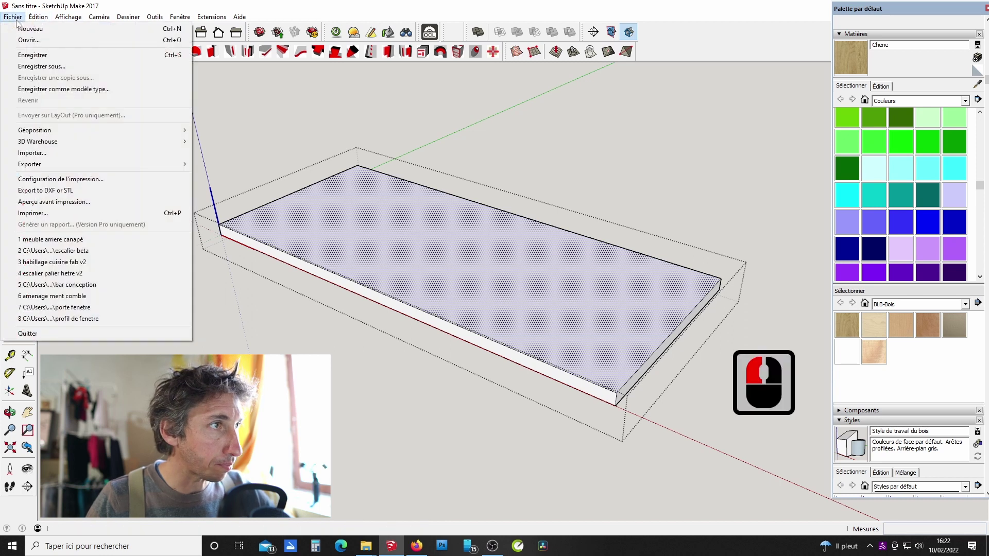
pyautogui.click(43, 152)
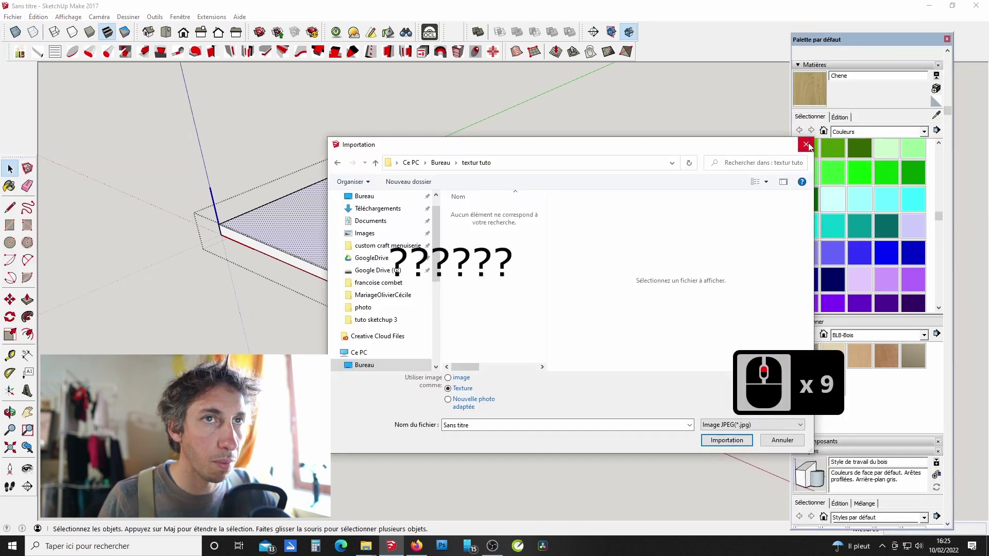
pyautogui.click(806, 145)
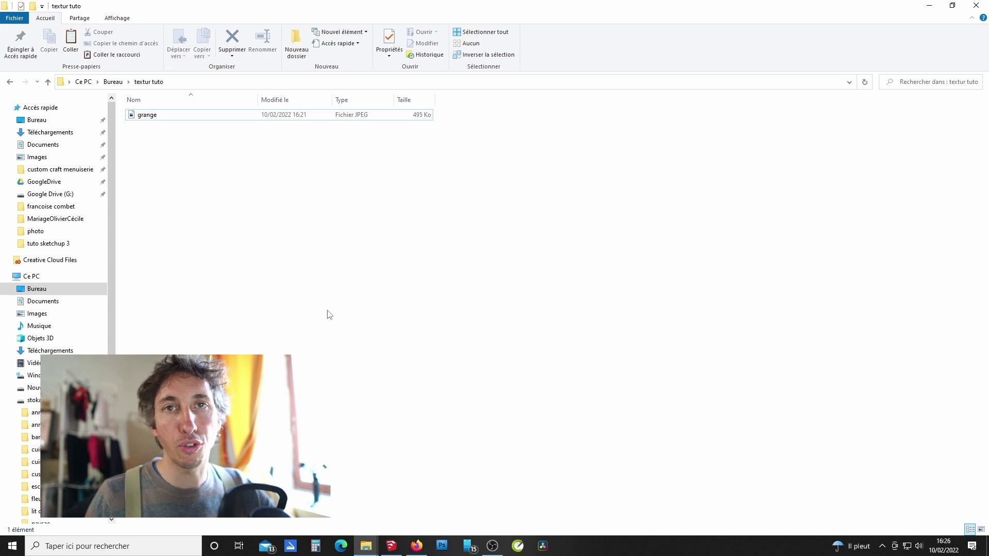
# Open the grange JPEG file from the textur tuto folder in Paint.
pyautogui.rightClick(151, 116)
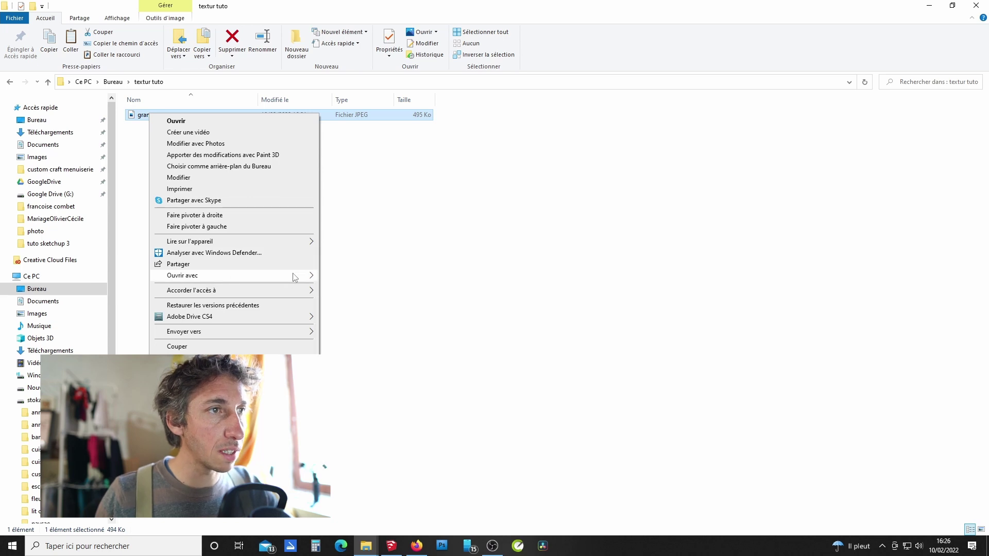
pyautogui.moveTo(305, 278)
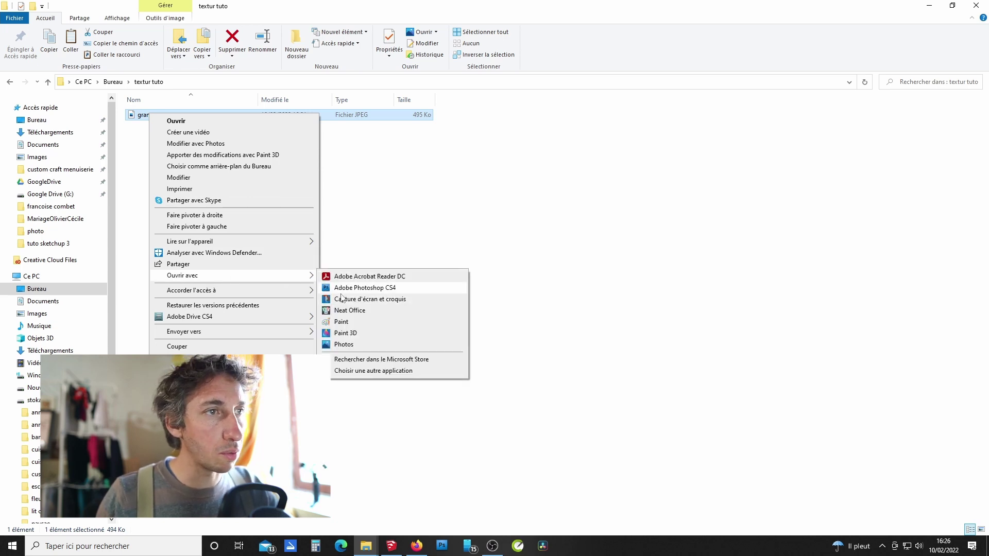
pyautogui.click(354, 322)
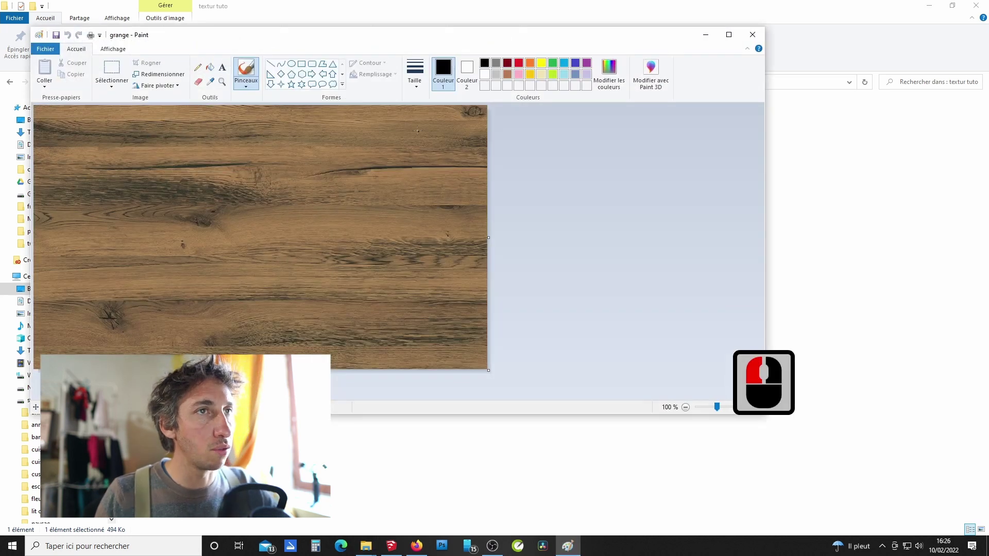
# Save a copy of the image as grange in JPEG format in the textur tuto folder and close Paint.
pyautogui.click(51, 53)
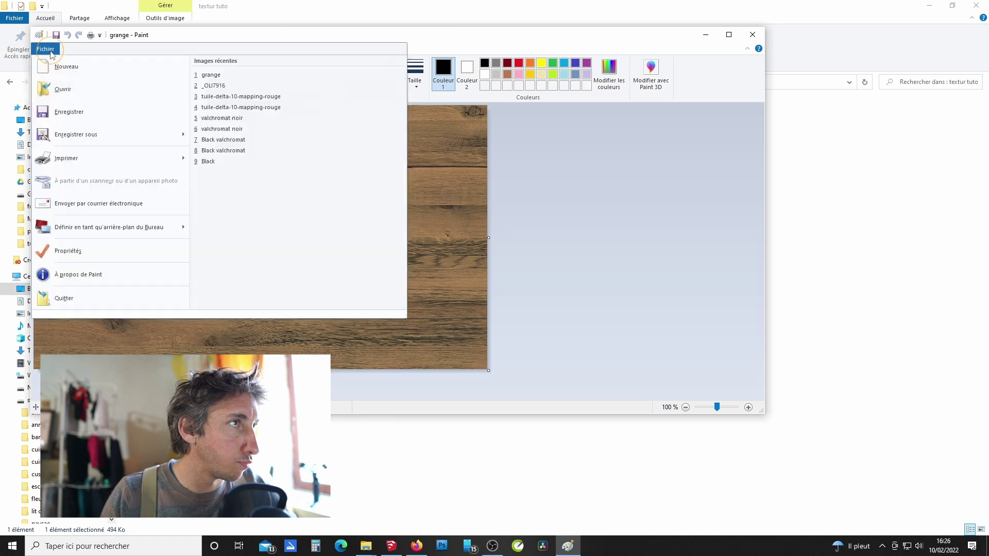
pyautogui.click(72, 135)
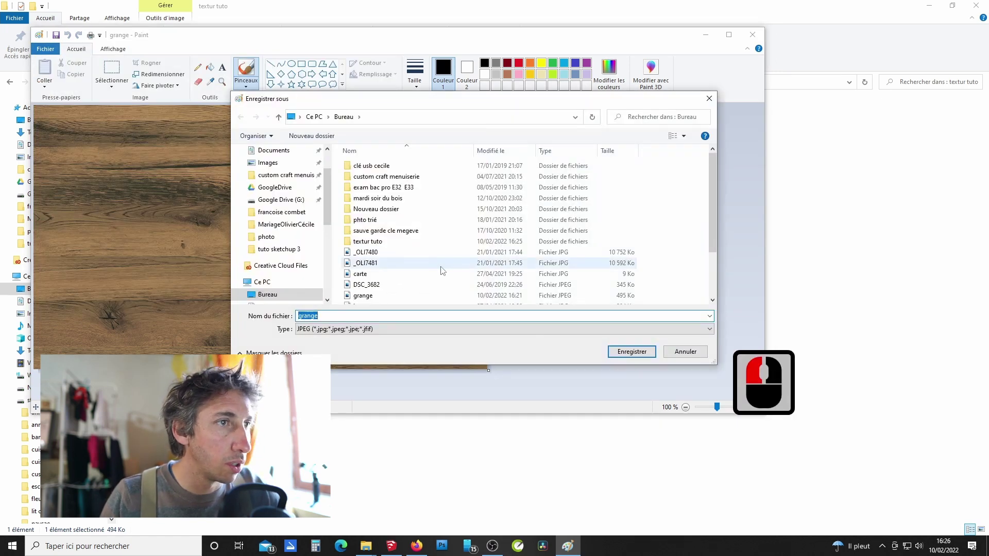
pyautogui.click(710, 330)
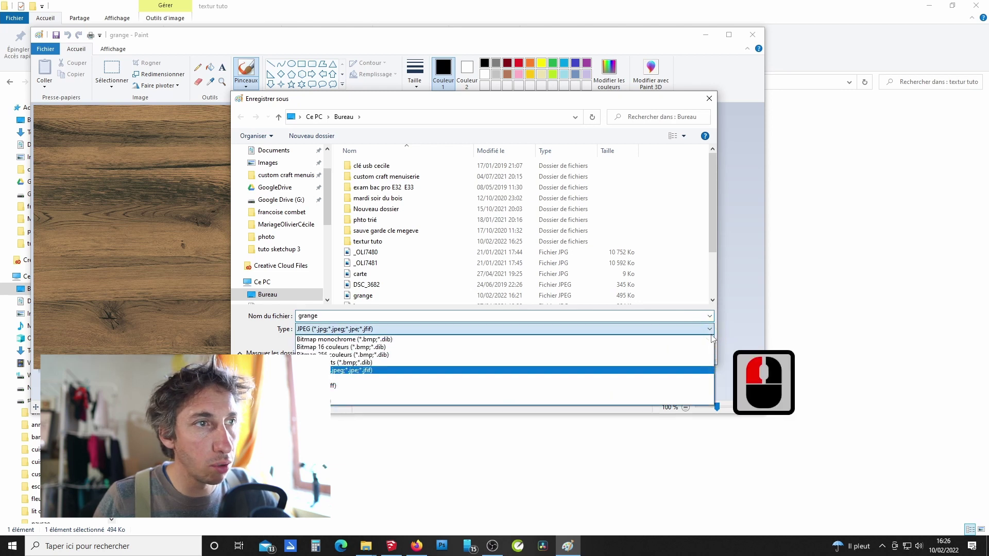
pyautogui.click(448, 370)
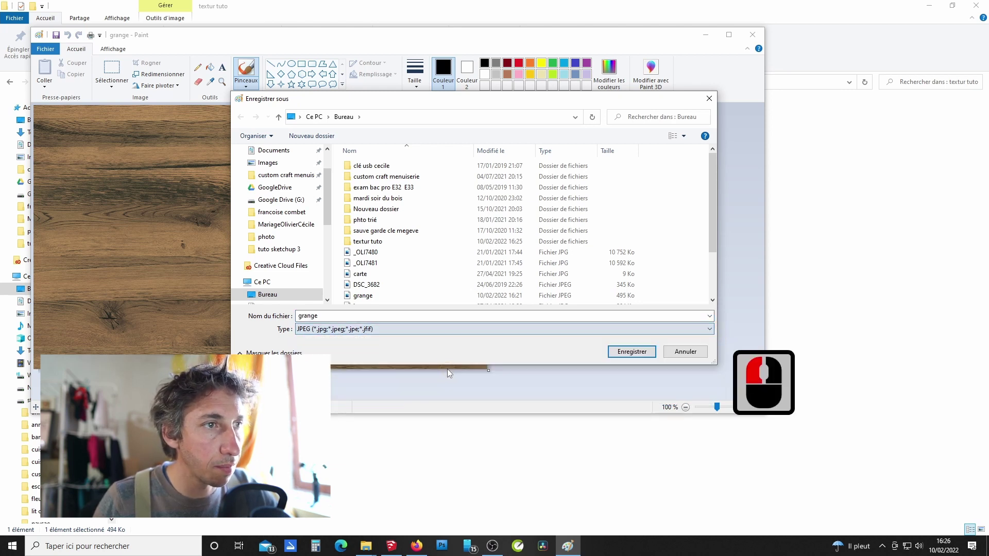
pyautogui.scroll(-3, 362, 255)
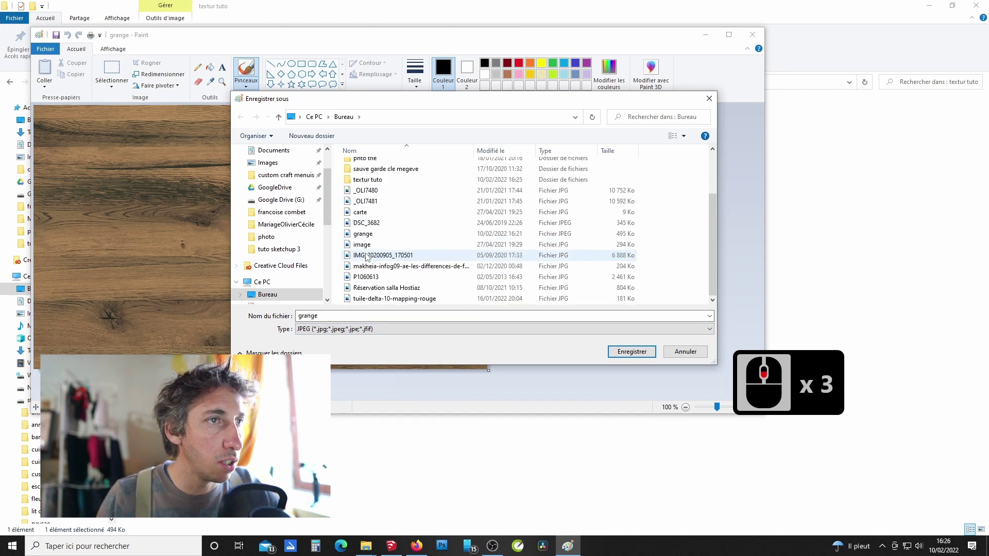
pyautogui.scroll(2, 363, 247)
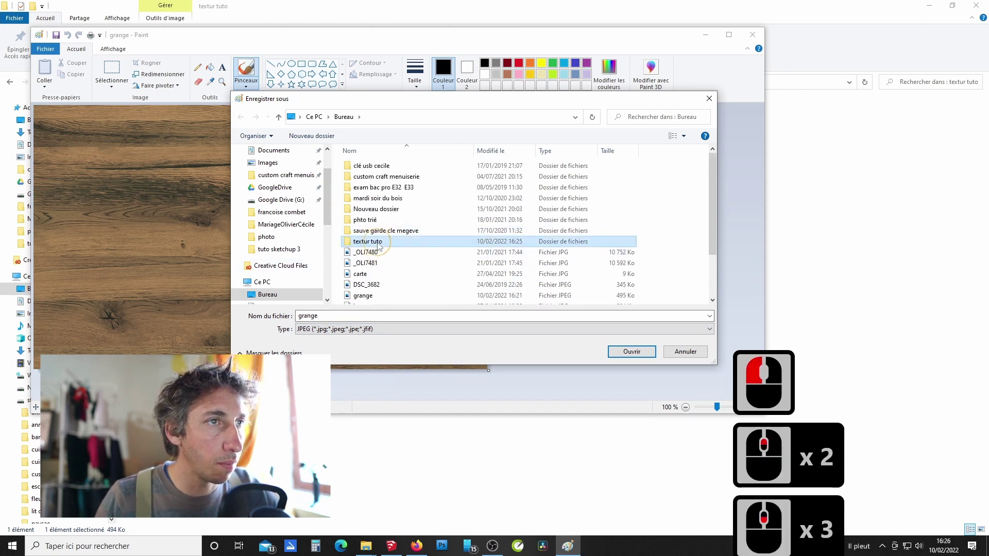
pyautogui.doubleClick(379, 242)
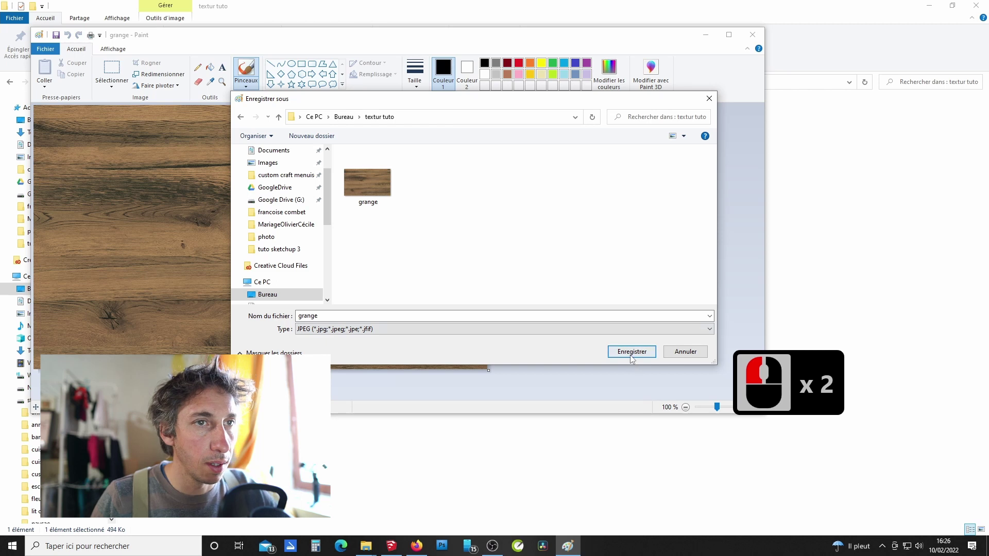
pyautogui.doubleClick(366, 314)
pyautogui.click(366, 314)
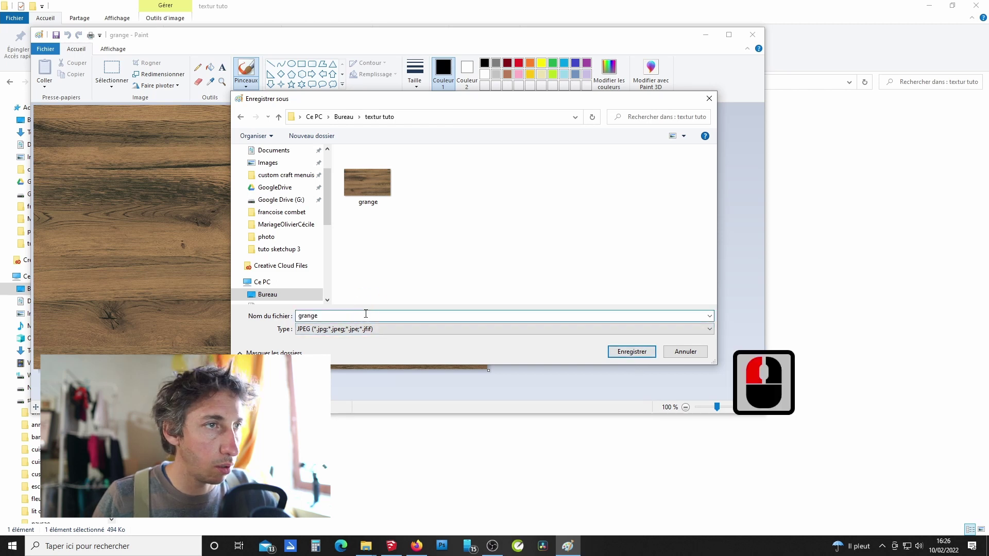
pyautogui.click(625, 351)
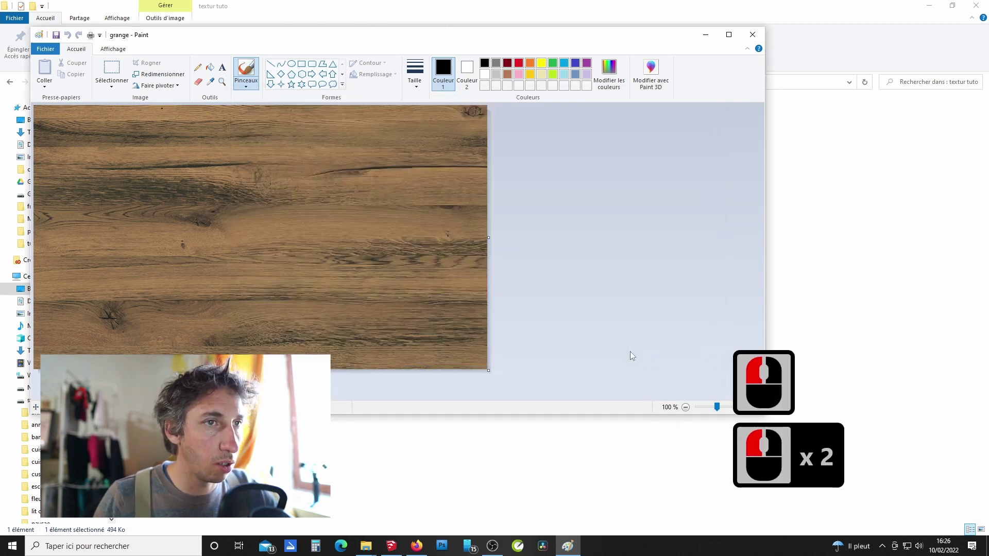
pyautogui.click(753, 35)
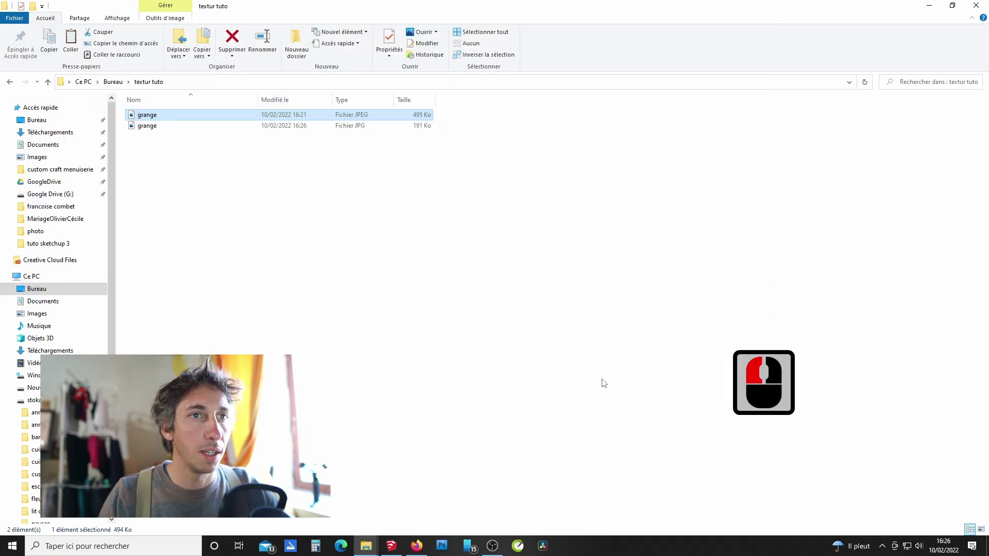
# Switch to SketchUp, select the plateau's top face inside its component, and import the grange JPG from the textur tuto folder as a texture.
pyautogui.click(392, 547)
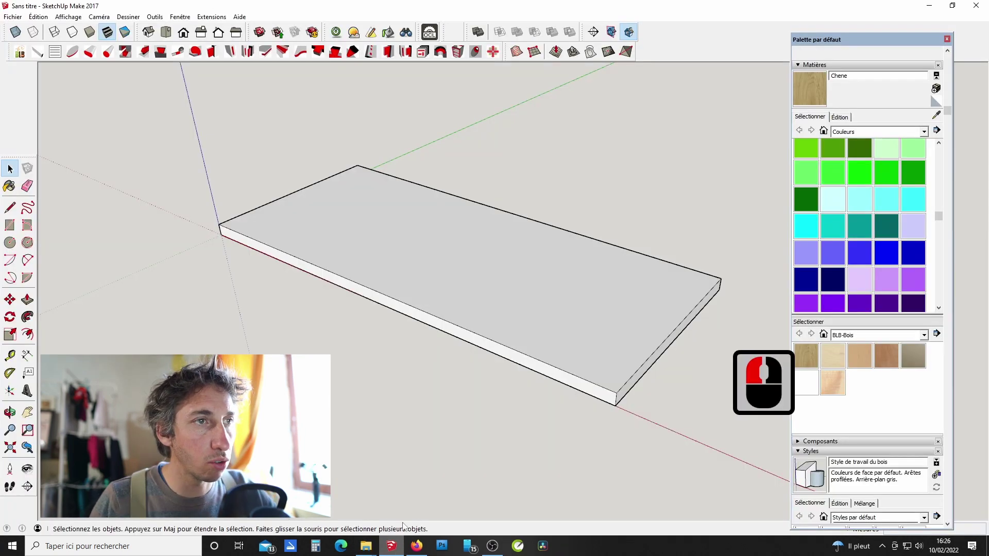
pyautogui.doubleClick(486, 255)
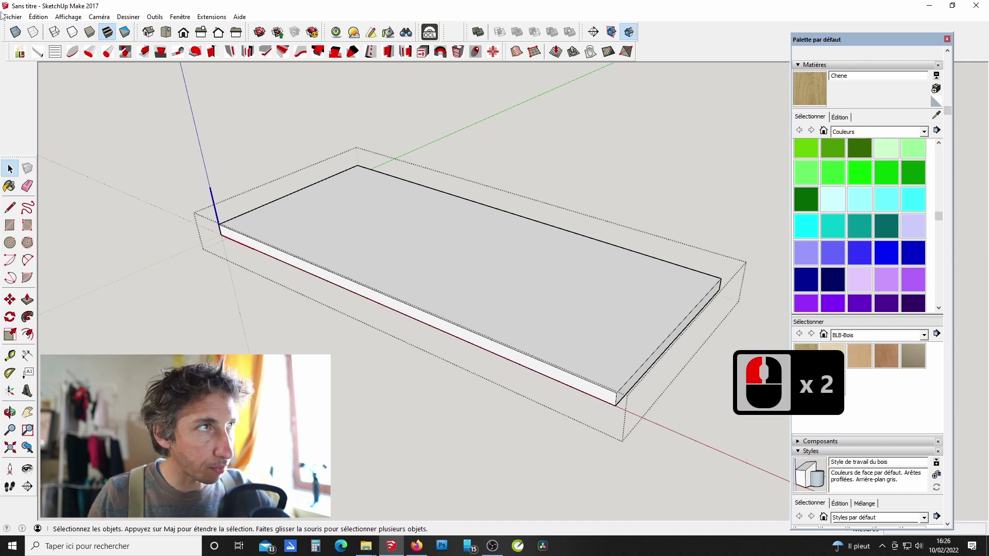
pyautogui.click(333, 214)
pyautogui.click(14, 17)
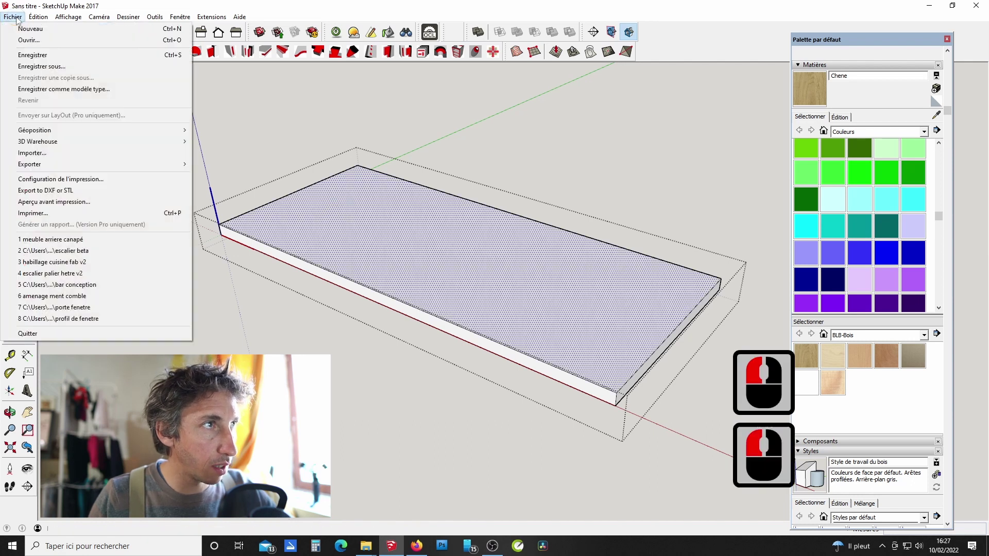
pyautogui.click(103, 156)
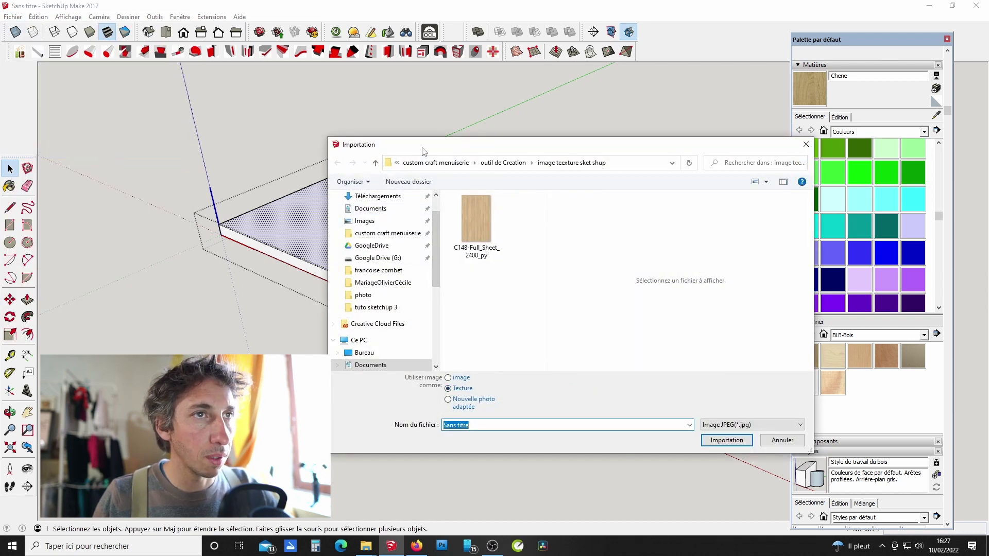
pyautogui.scroll(3, 390, 220)
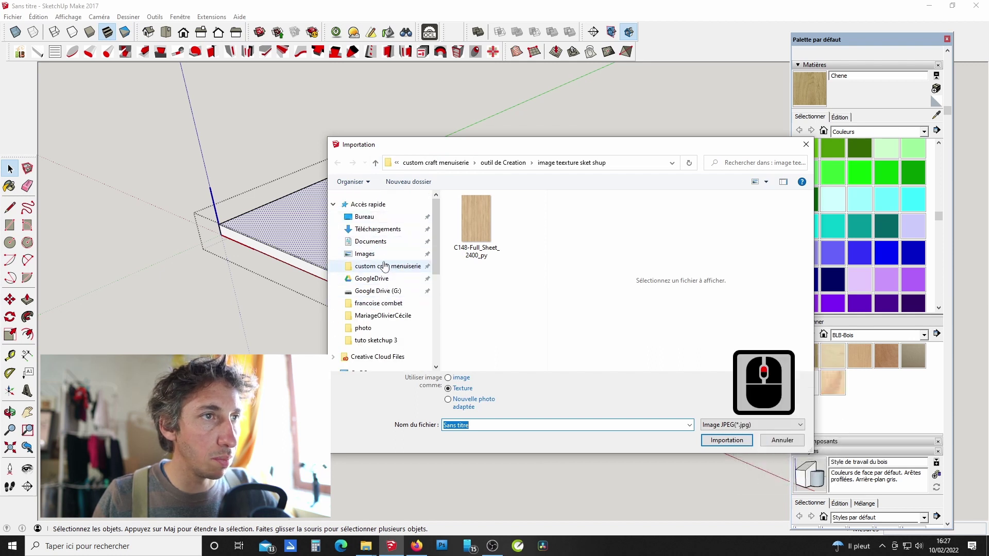
pyautogui.click(382, 217)
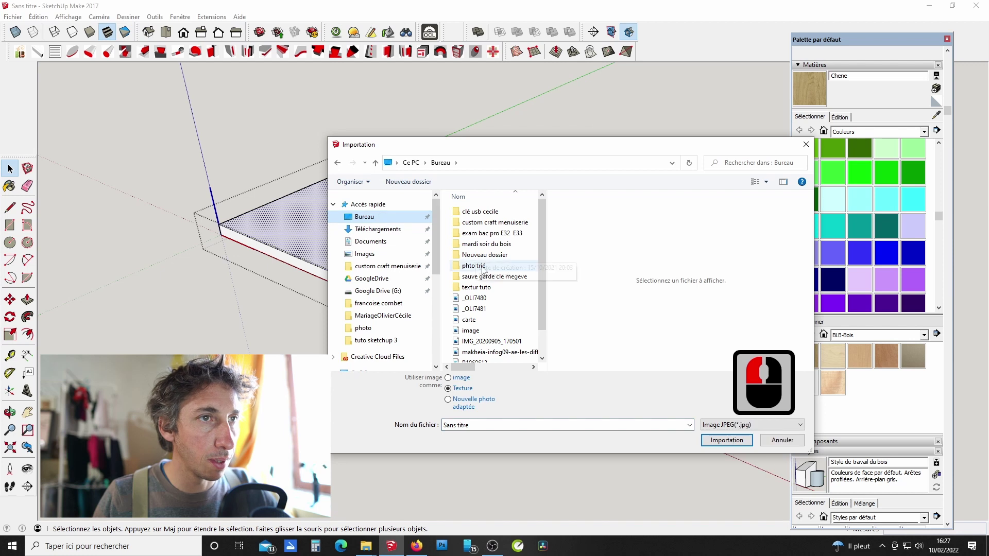
pyautogui.doubleClick(482, 288)
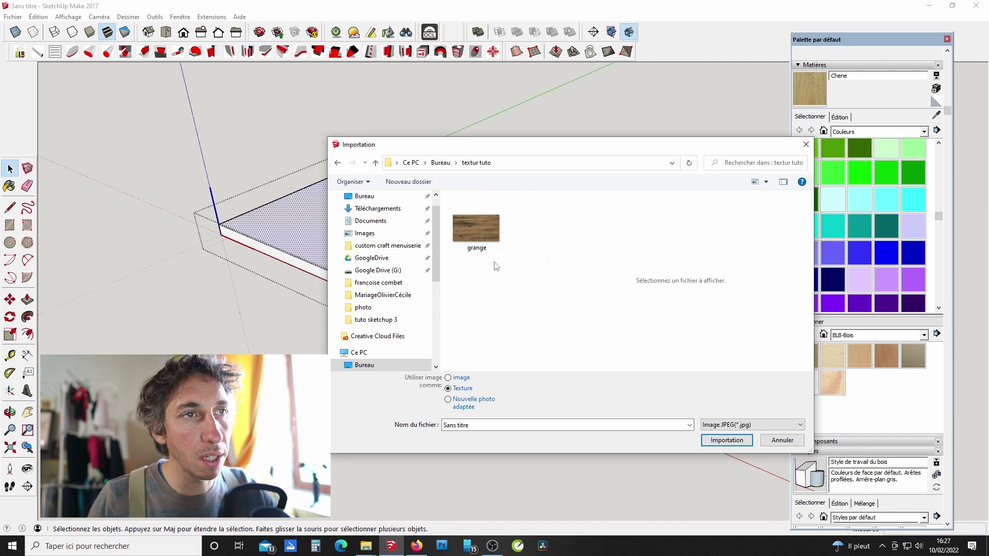
pyautogui.click(482, 230)
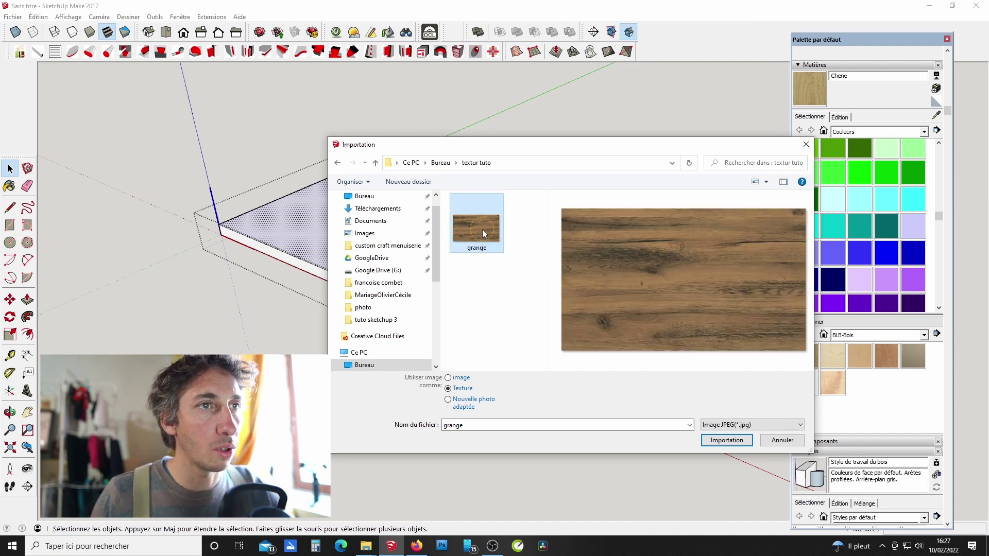
pyautogui.click(737, 441)
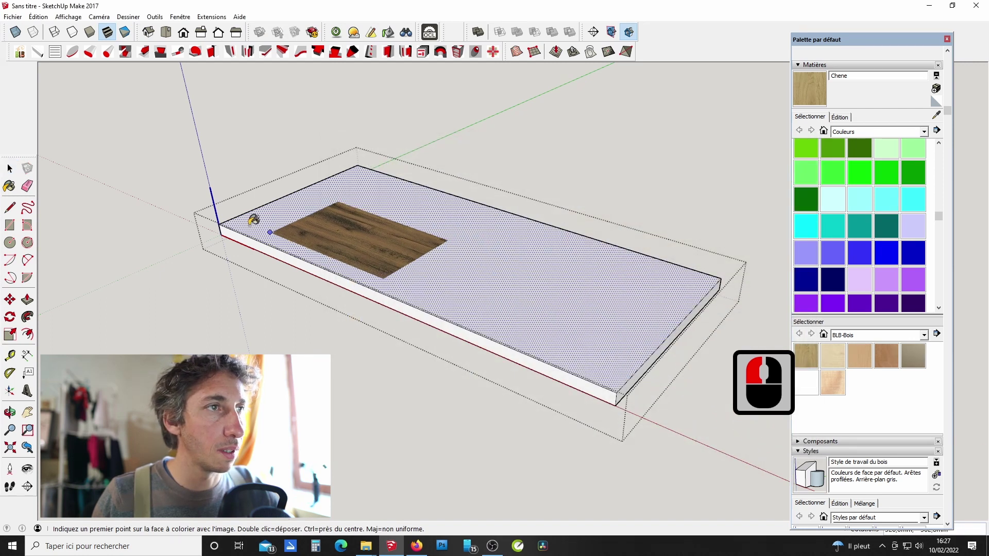
# Place the grange texture on the plateau's top face, scaled from the corner at the origin to the diagonally opposite corner, and exit the component.
pyautogui.click(219, 225)
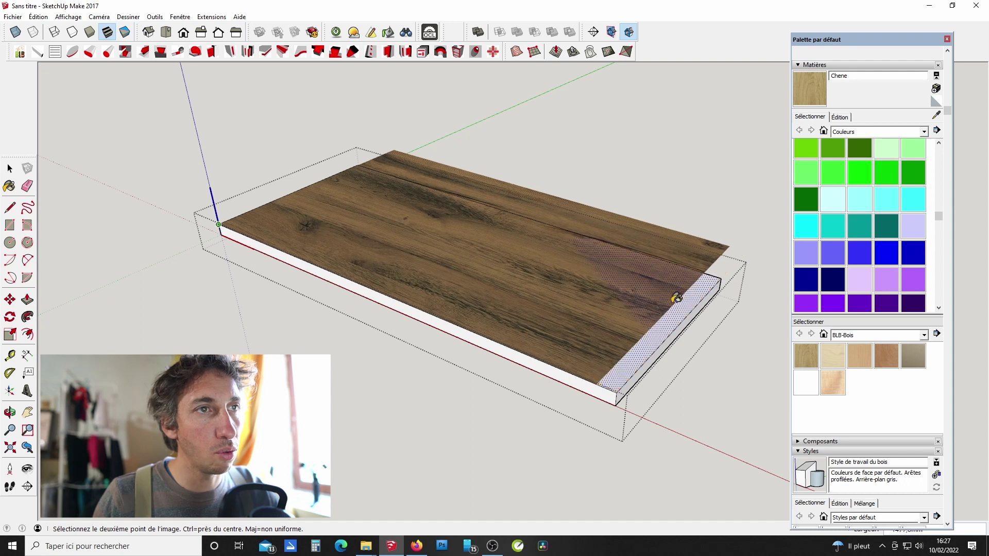
pyautogui.click(722, 278)
pyautogui.scroll(4, 612, 227)
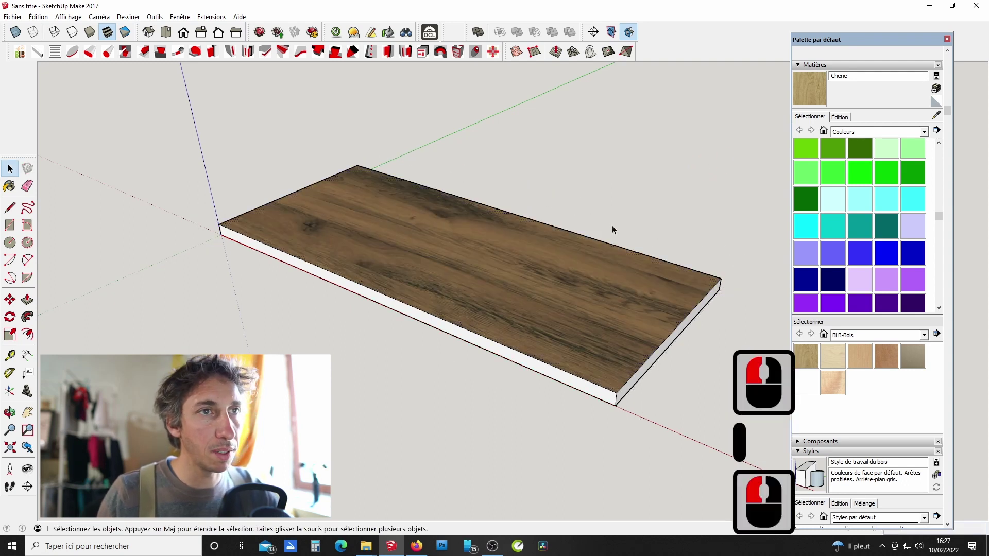
pyautogui.scroll(-4, 430, 276)
pyautogui.middleClick(478, 286)
pyautogui.moveTo(478, 287); pyautogui.dragTo(317, 237, button='middle')
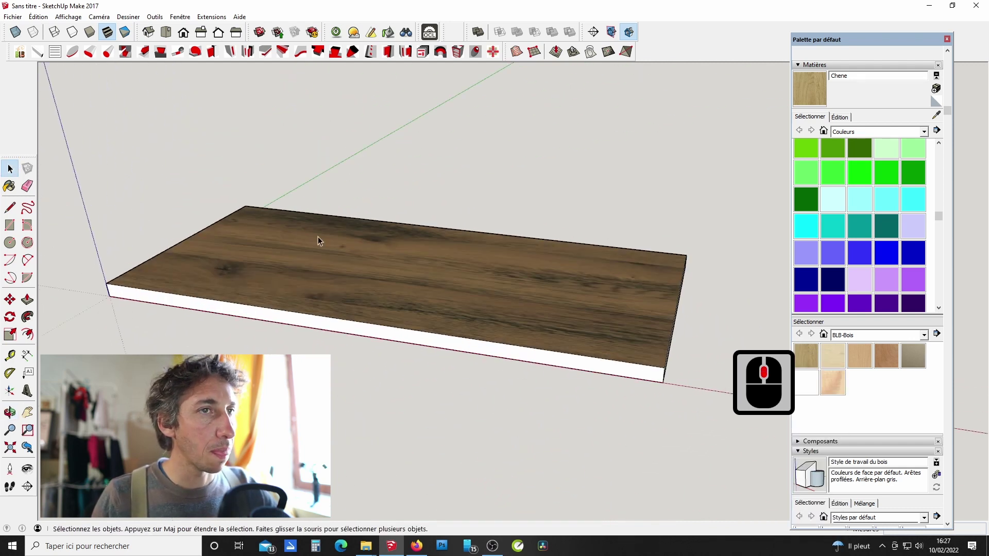
pyautogui.click(279, 138)
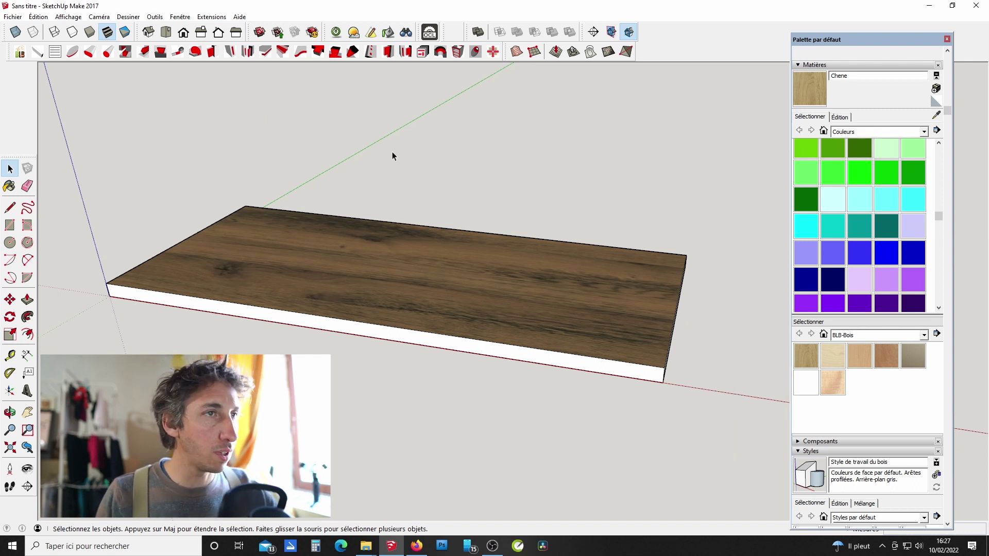
# Sample the grange material from the top face and paint the whole plateau component with it to cover the edges.
pyautogui.click(9, 186)
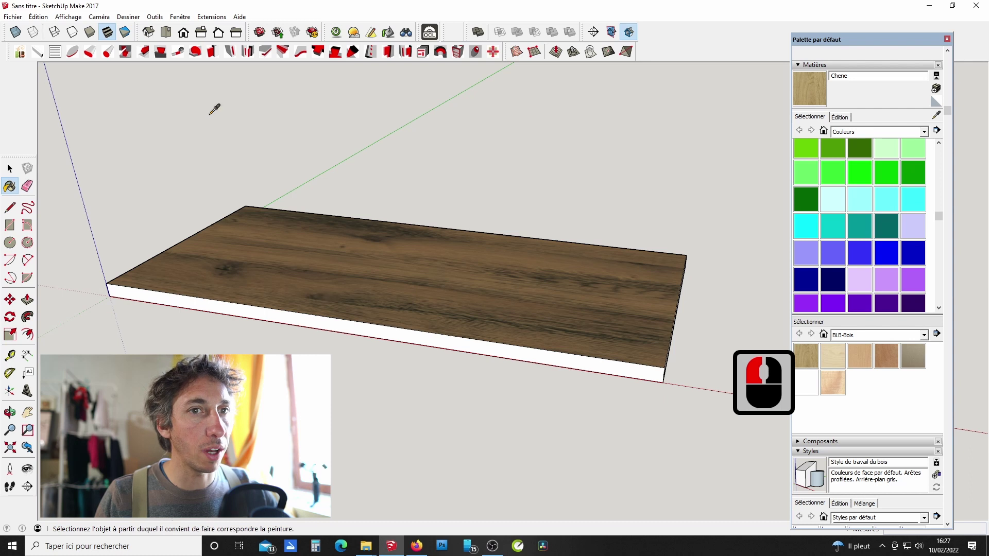
pyautogui.keyDown('alt'); pyautogui.click(329, 251); pyautogui.keyUp('alt')
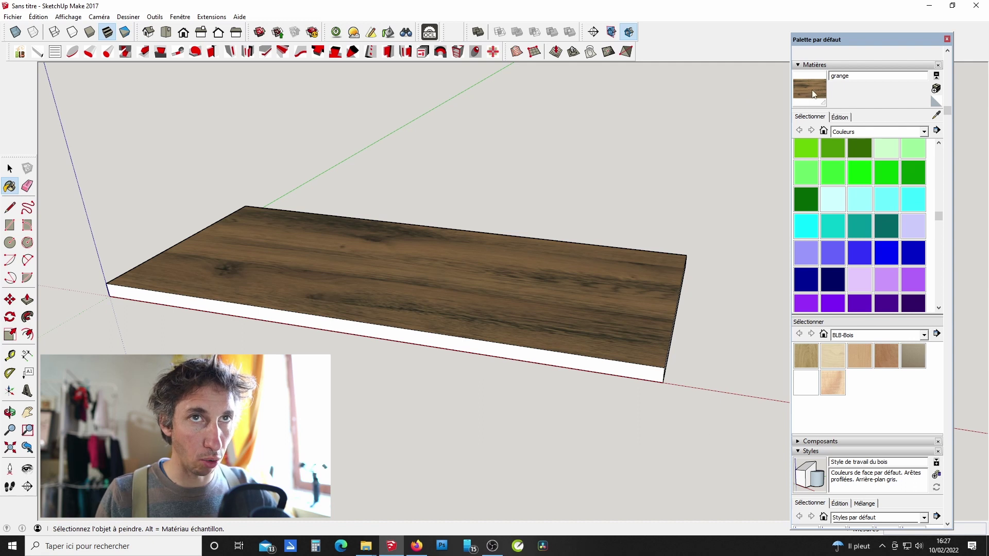
pyautogui.click(478, 340)
pyautogui.moveTo(527, 287)
pyautogui.mouseDown(button='middle')
pyautogui.moveTo(347, 230)
pyautogui.moveTo(245, 218)
pyautogui.mouseUp(button='middle')
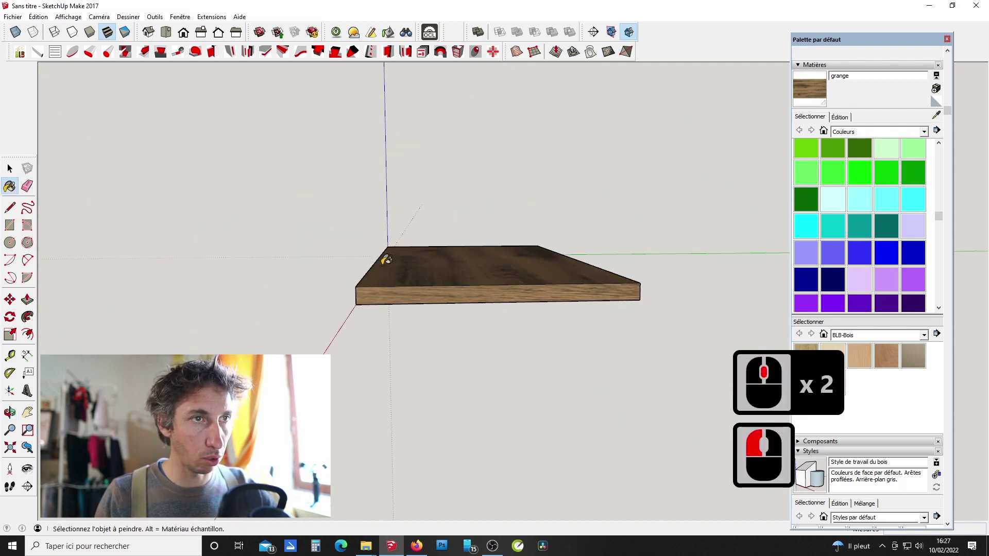
pyautogui.moveTo(496, 309); pyautogui.dragTo(644, 360, button='middle')
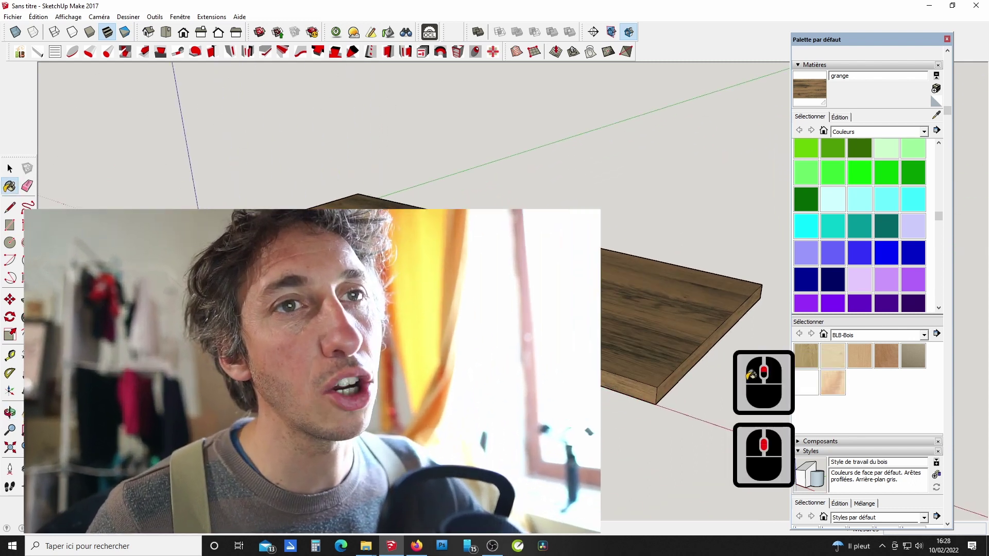